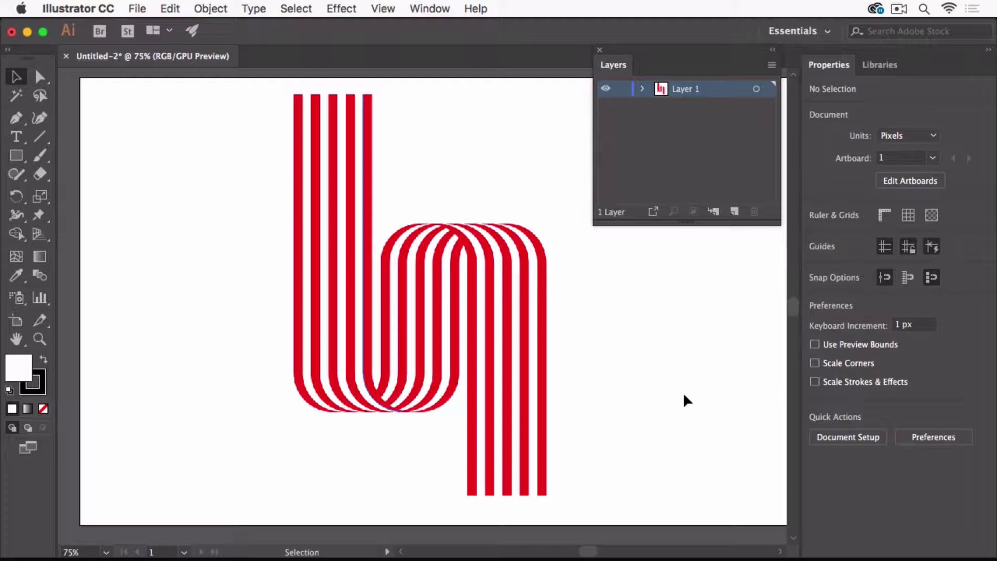
# Step: Select the placed 534 × 751 px linked striped letterform image on Layer 1
pyautogui.click(515, 263)
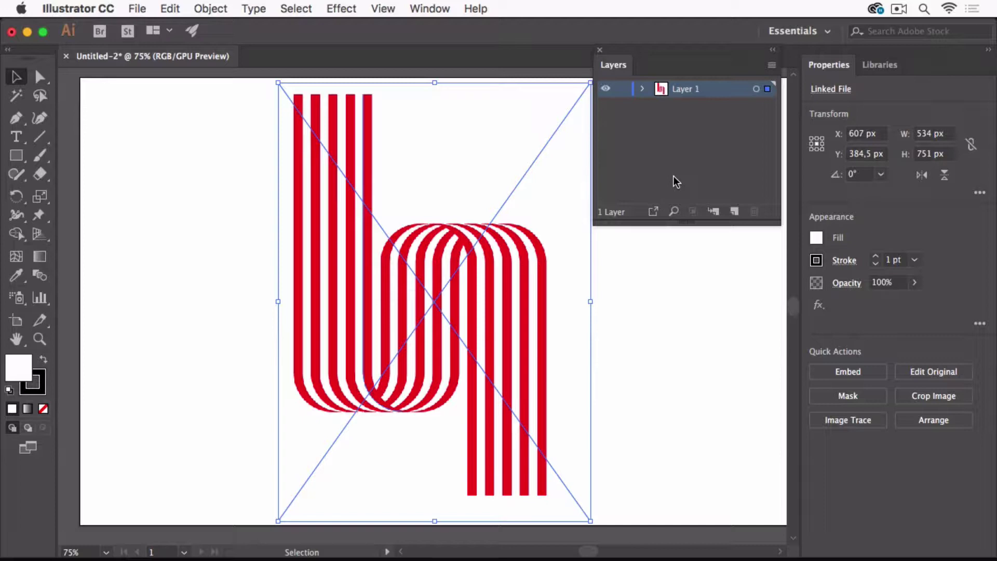
# Step: Make Layer 1 a dimmed template, add Layer 2 above it, and turn off Snap to Pixel
pyautogui.doubleClick(725, 89)
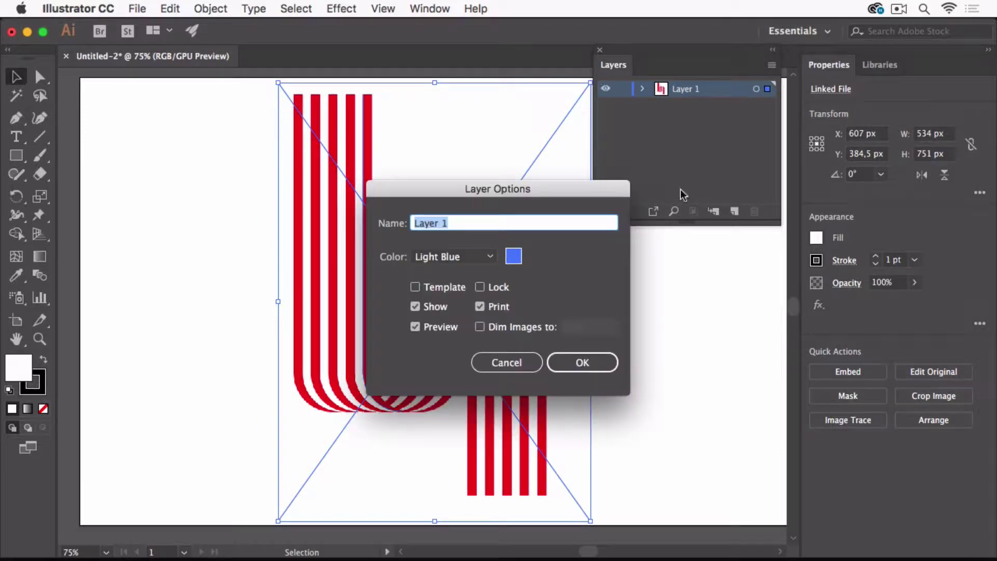
pyautogui.click(459, 287)
pyautogui.click(595, 359)
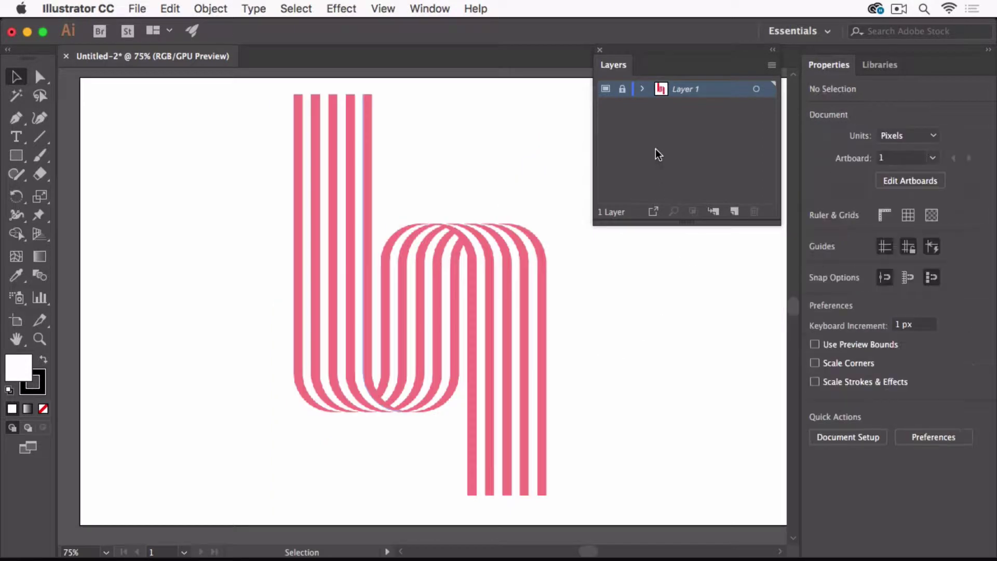
pyautogui.click(732, 210)
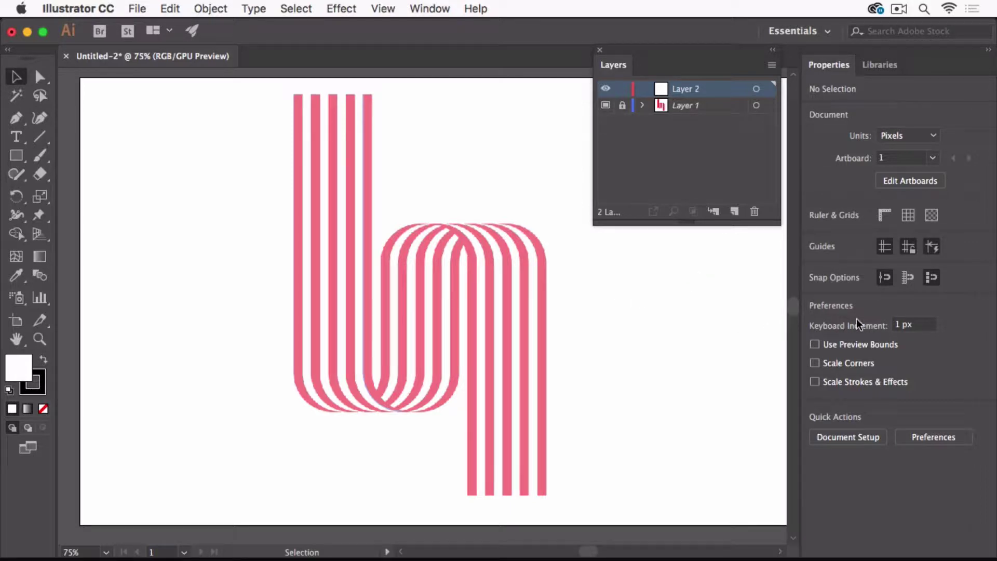
pyautogui.click(933, 279)
# Step: Draw a vertical line on the letterform's left edge, copy it to the right edge, and select both
pyautogui.click(42, 138)
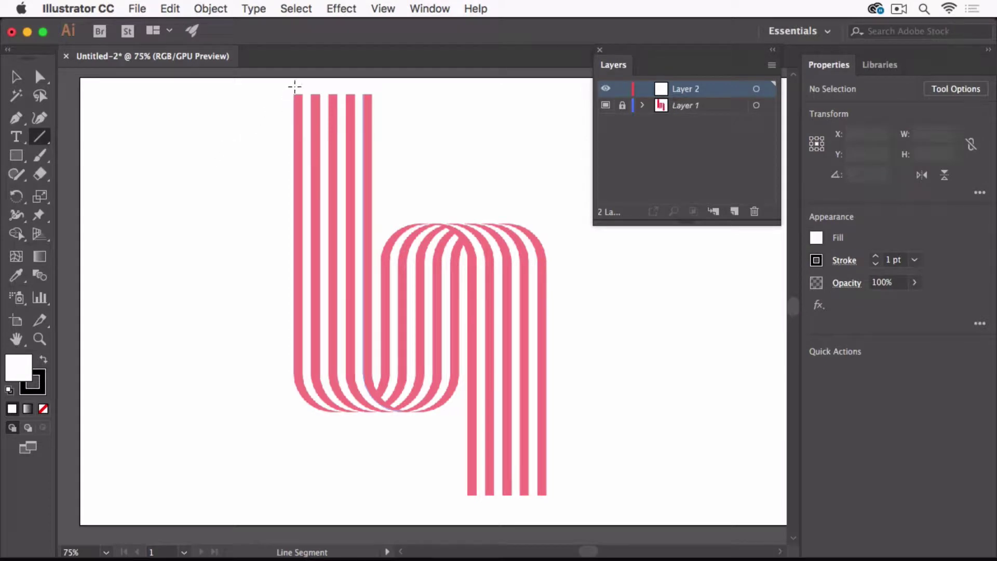
pyautogui.moveTo(294, 83); pyautogui.dragTo(265, 501)
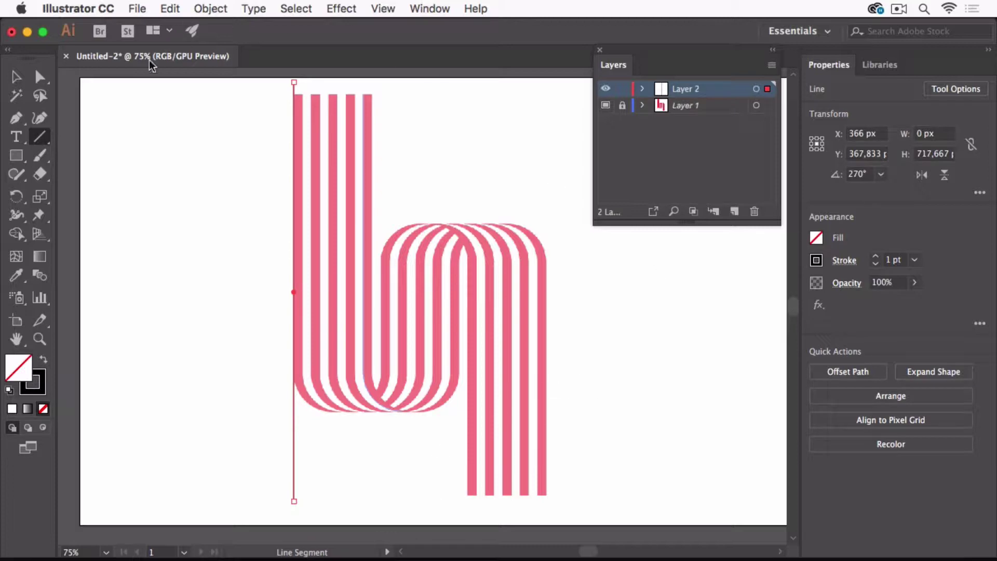
pyautogui.click(16, 76)
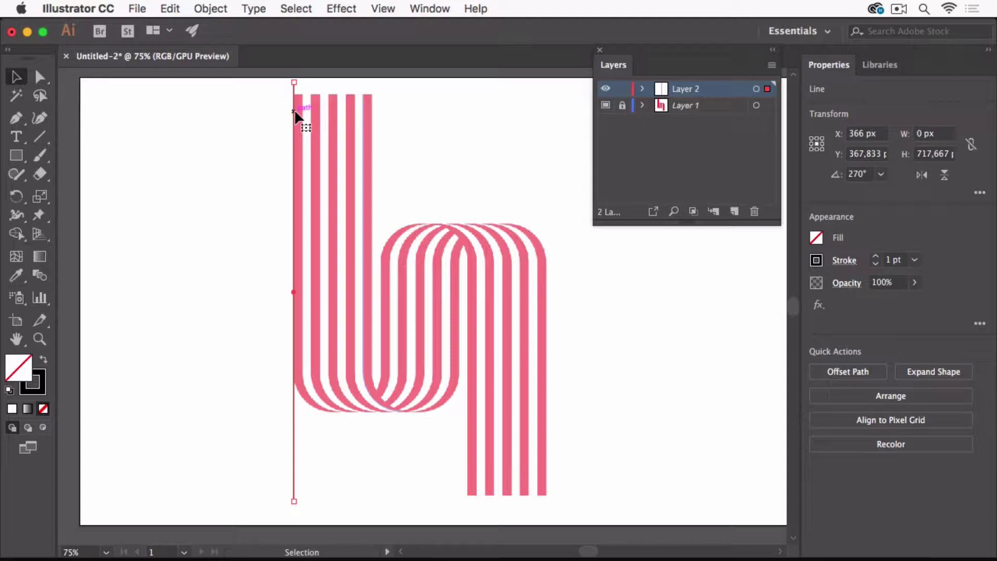
pyautogui.moveTo(295, 116); pyautogui.dragTo(548, 154)
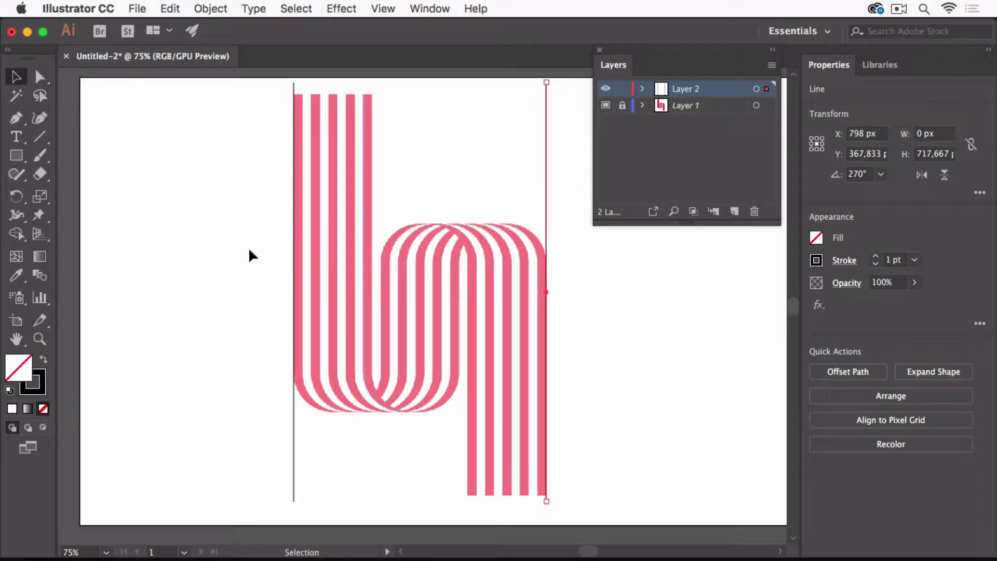
pyautogui.moveTo(249, 254); pyautogui.dragTo(550, 375)
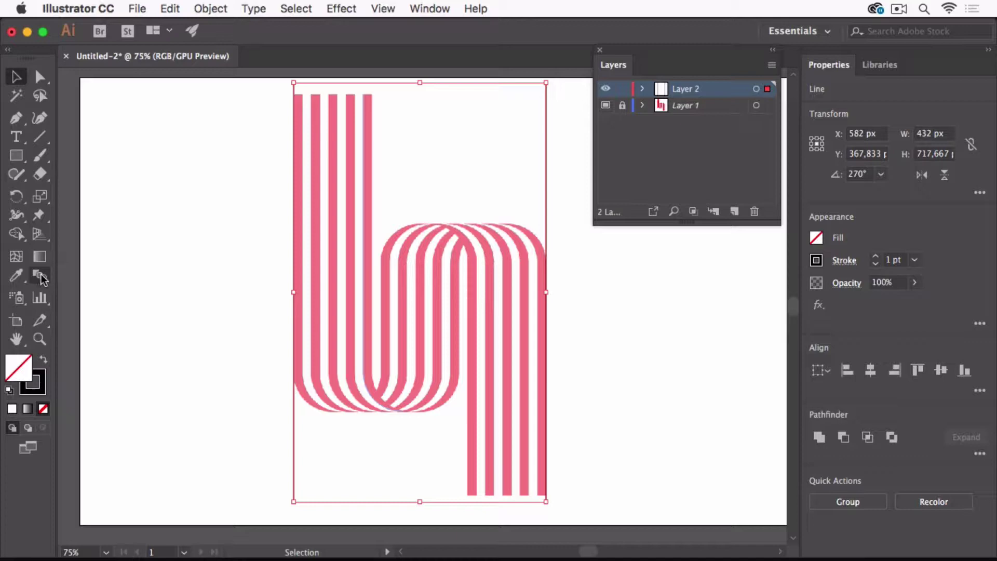
# Step: Blend the two selected edge lines with Object > Blend > Make
pyautogui.click(216, 13)
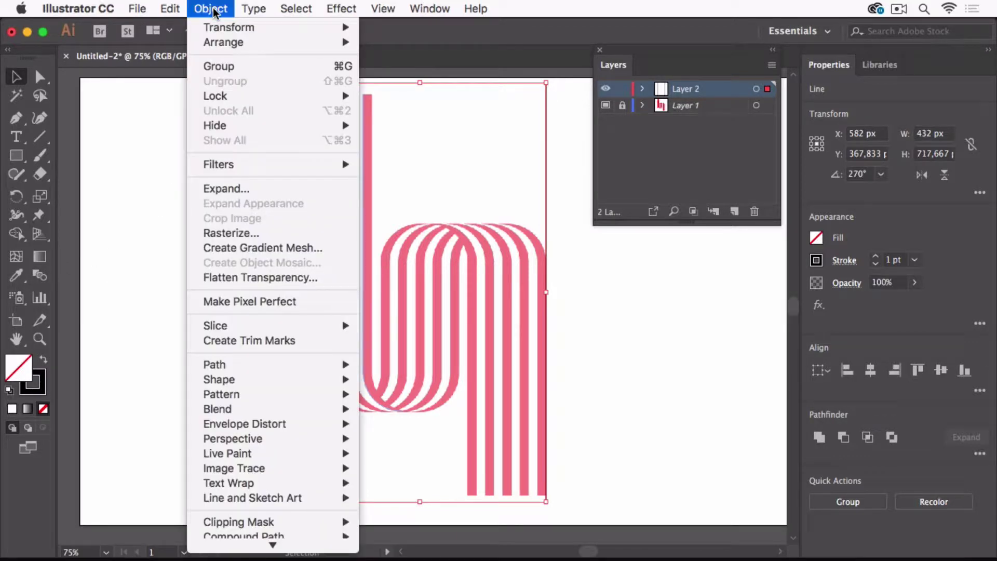
pyautogui.moveTo(242, 413)
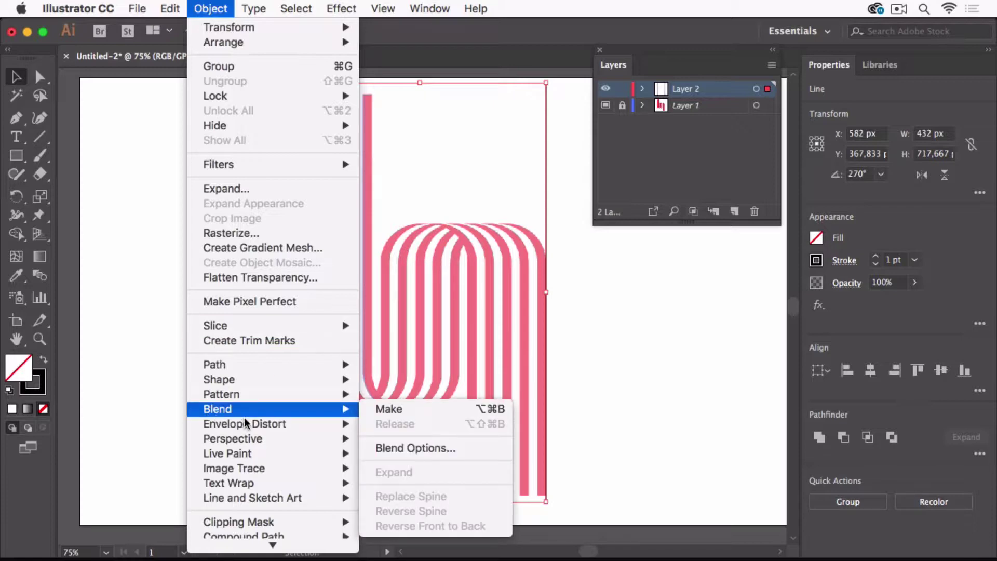
pyautogui.click(467, 413)
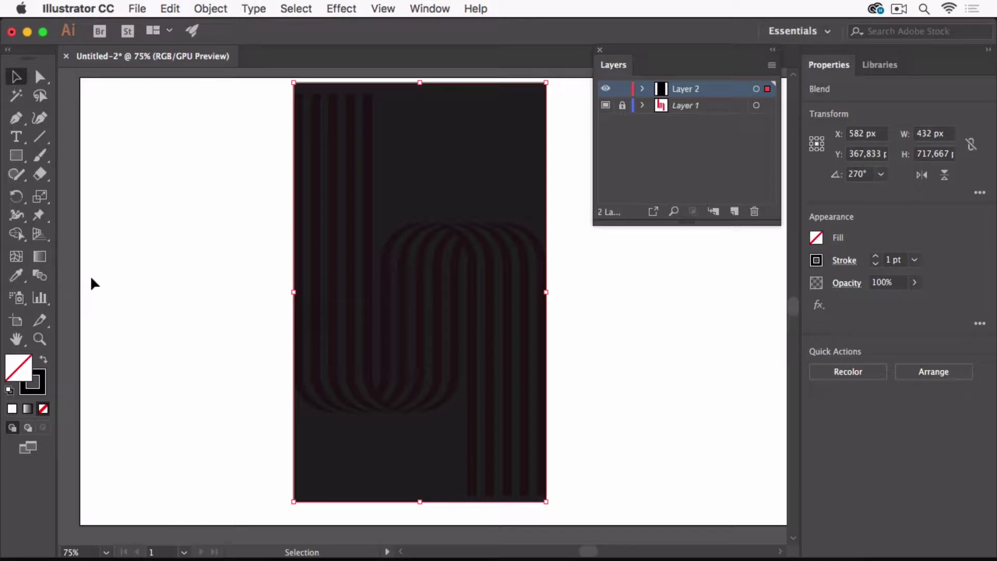
# Step: Set the blend spacing to 28 specified steps, previewing the result
pyautogui.doubleClick(41, 274)
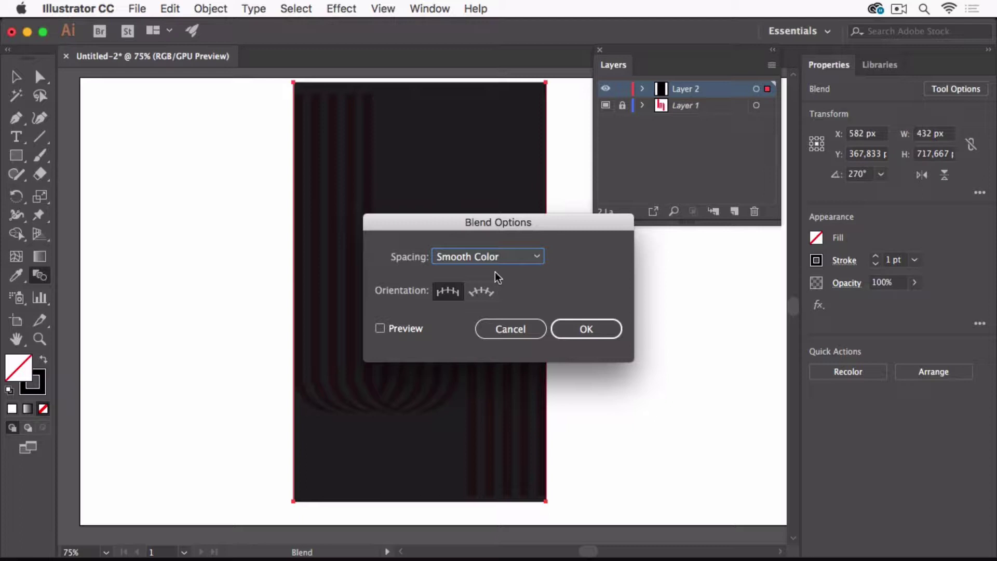
pyautogui.click(503, 259)
pyautogui.click(501, 288)
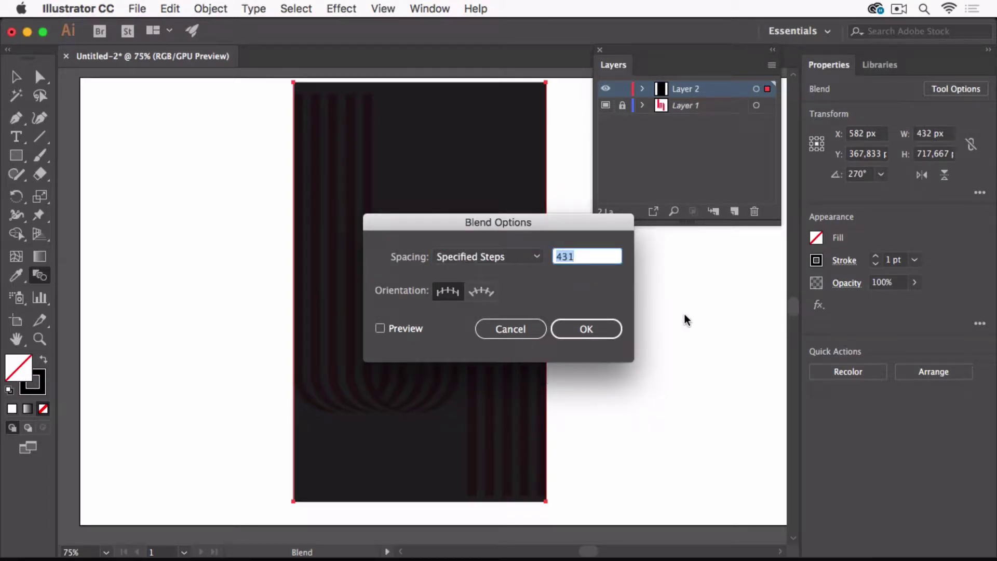
pyautogui.write('20')
pyautogui.click(407, 328)
pyautogui.moveTo(465, 224); pyautogui.dragTo(670, 262)
pyautogui.click(803, 300)
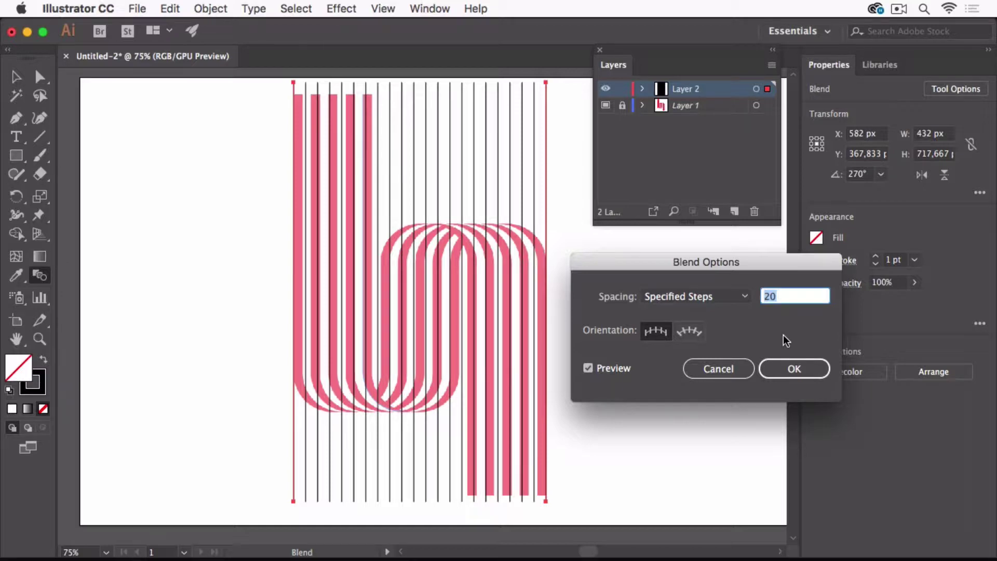
pyautogui.press('Up')
pyautogui.press('Up')
pyautogui.press('Up')
pyautogui.press('Up')
pyautogui.press('Up')
pyautogui.press('Up')
pyautogui.press('Up')
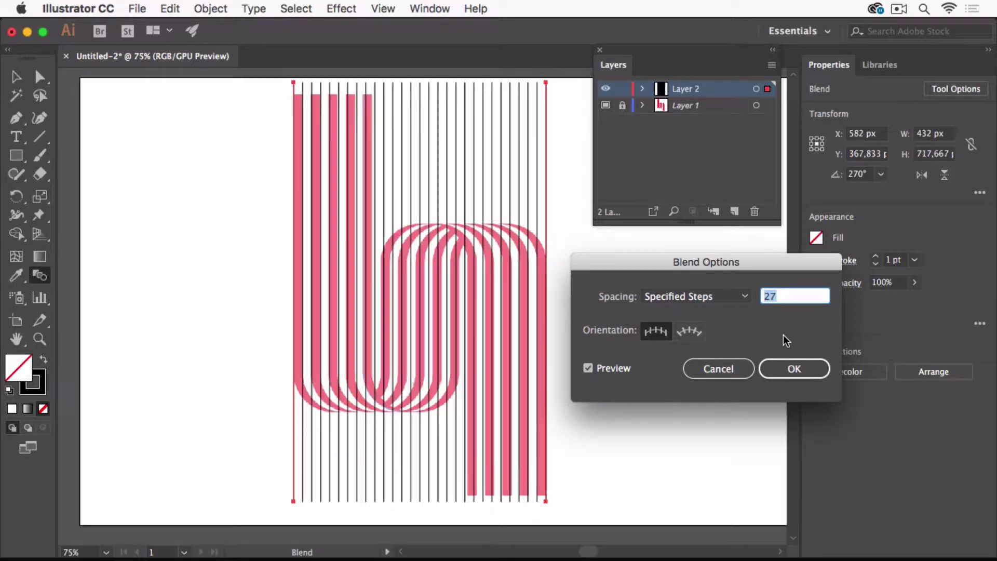
pyautogui.press('Up')
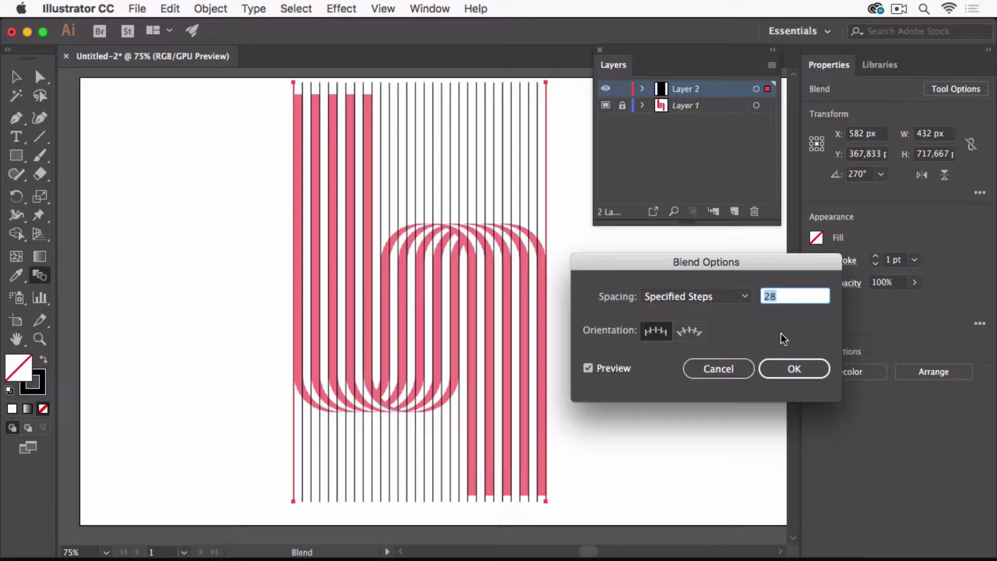
pyautogui.click(795, 368)
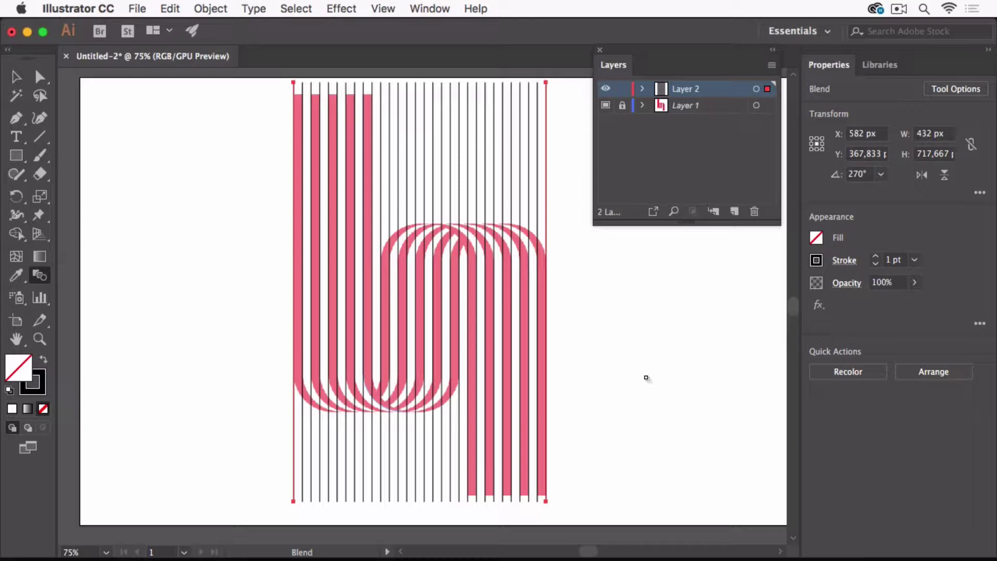
# Step: Expand the blend with Object checked and Stroke unchecked, verifying the separate lines in Outline view
pyautogui.press('super+y')
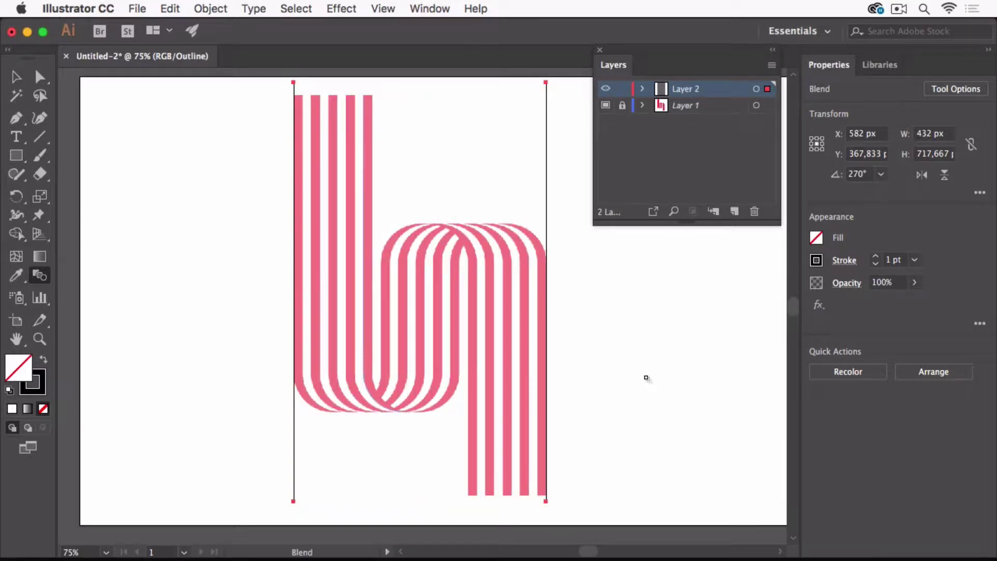
pyautogui.press('super+y')
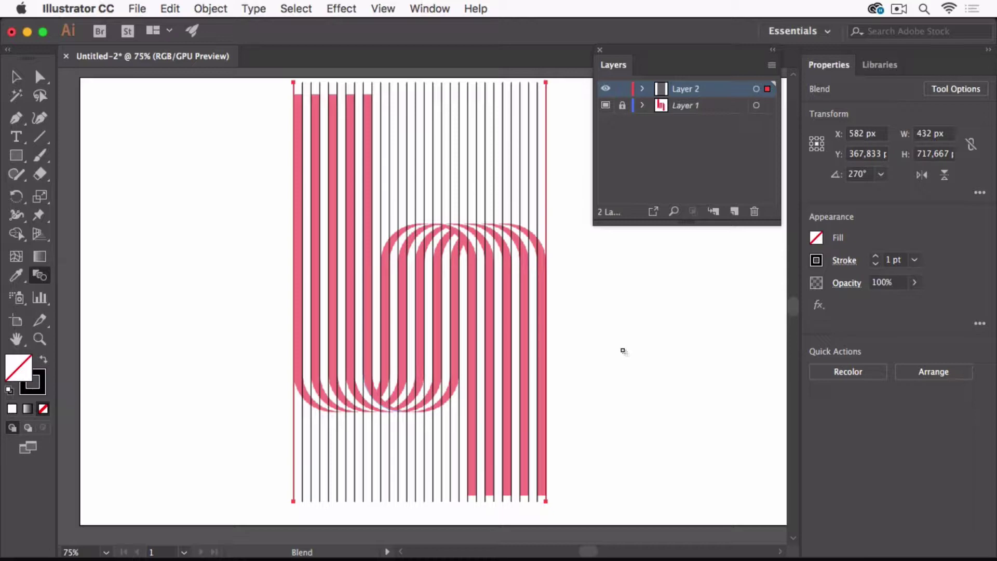
pyautogui.click(211, 9)
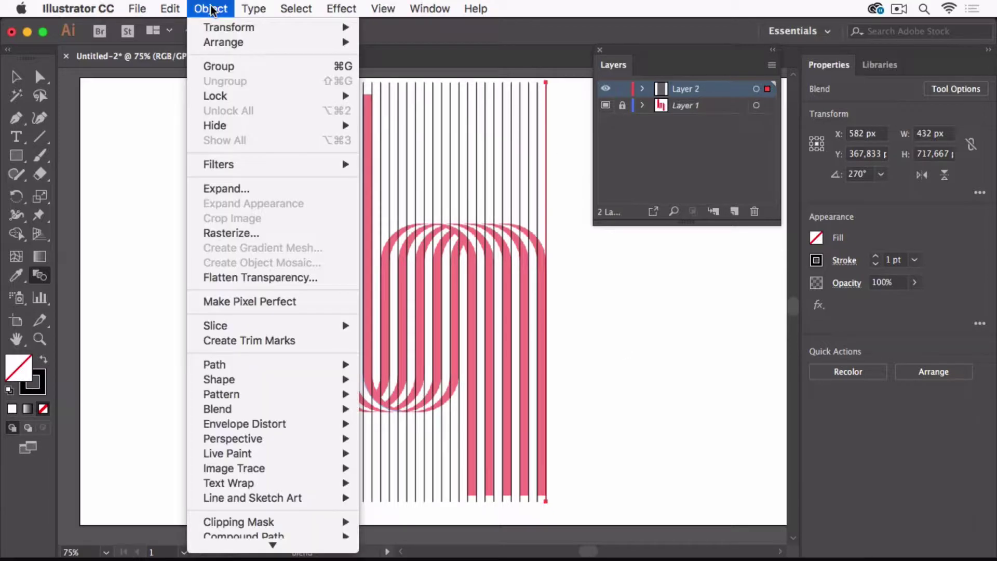
pyautogui.click(220, 188)
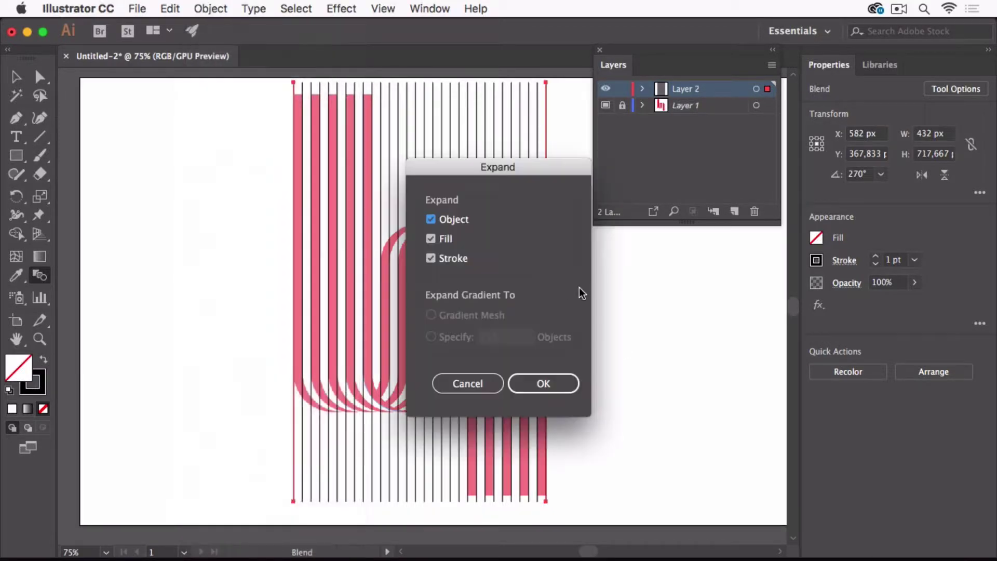
pyautogui.click(442, 258)
pyautogui.click(455, 219)
pyautogui.click(541, 378)
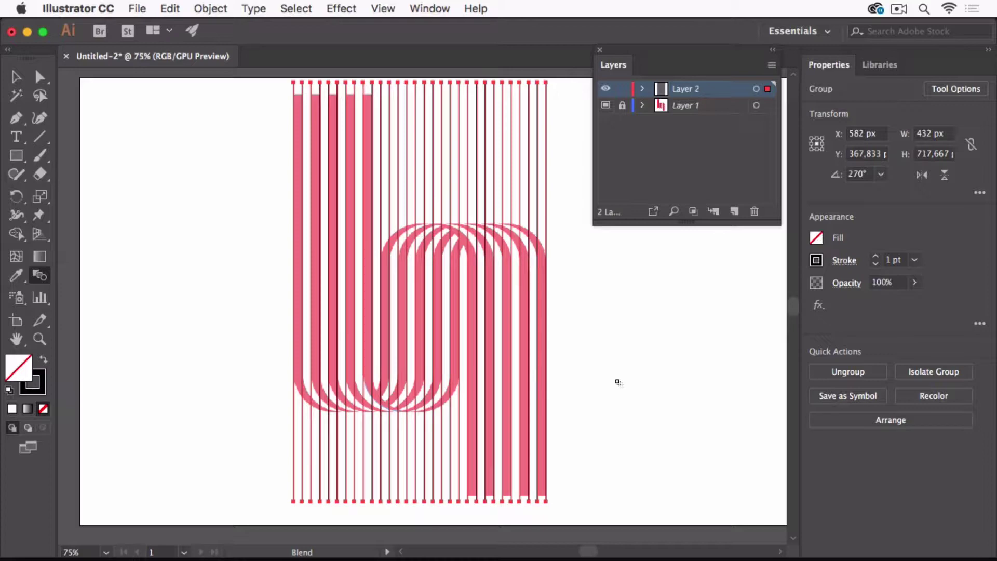
pyautogui.press('super+y')
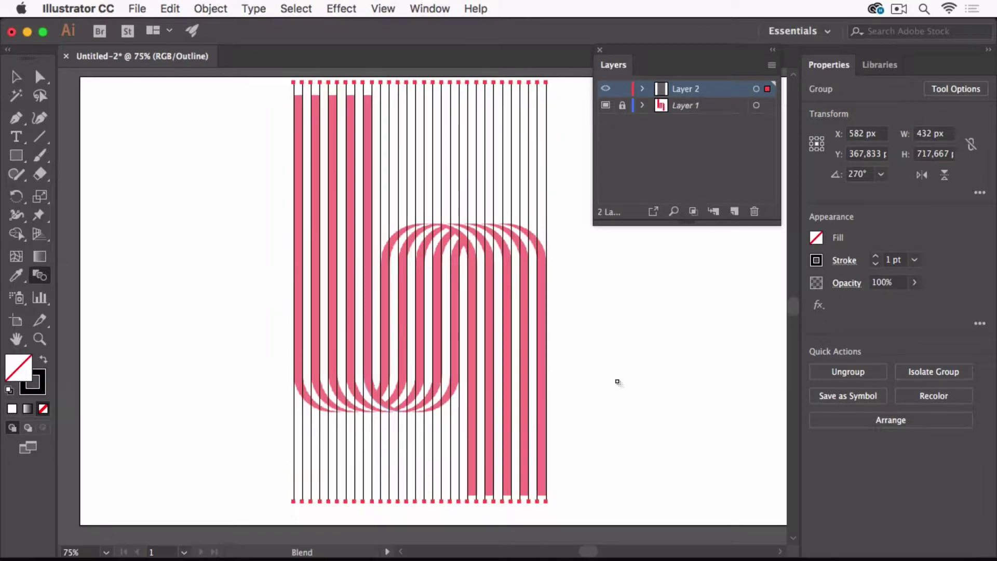
pyautogui.press('super+y')
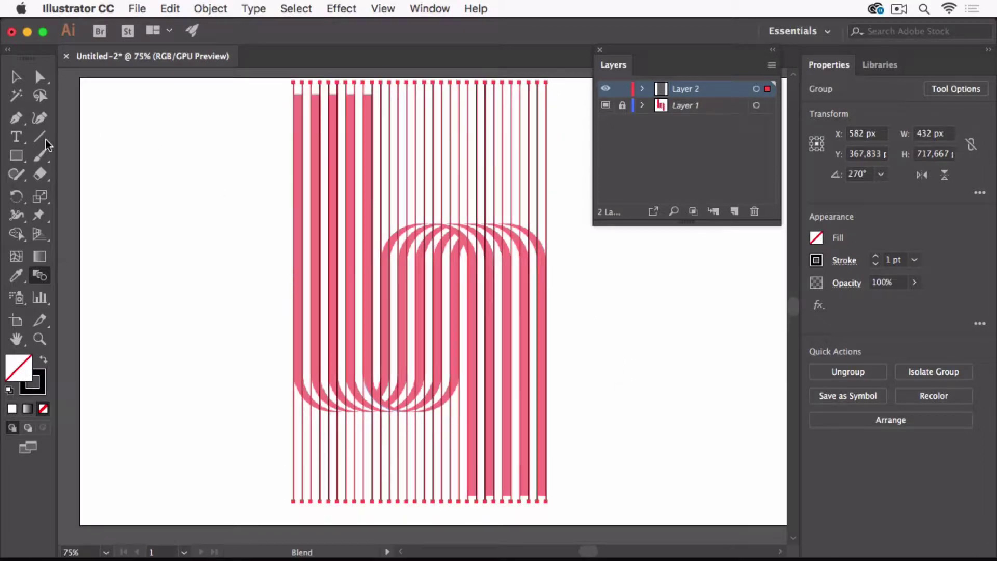
# Step: Choose the Ellipse tool from the Rectangle tool's flyout
pyautogui.moveTo(21, 156); pyautogui.dragTo(74, 191)
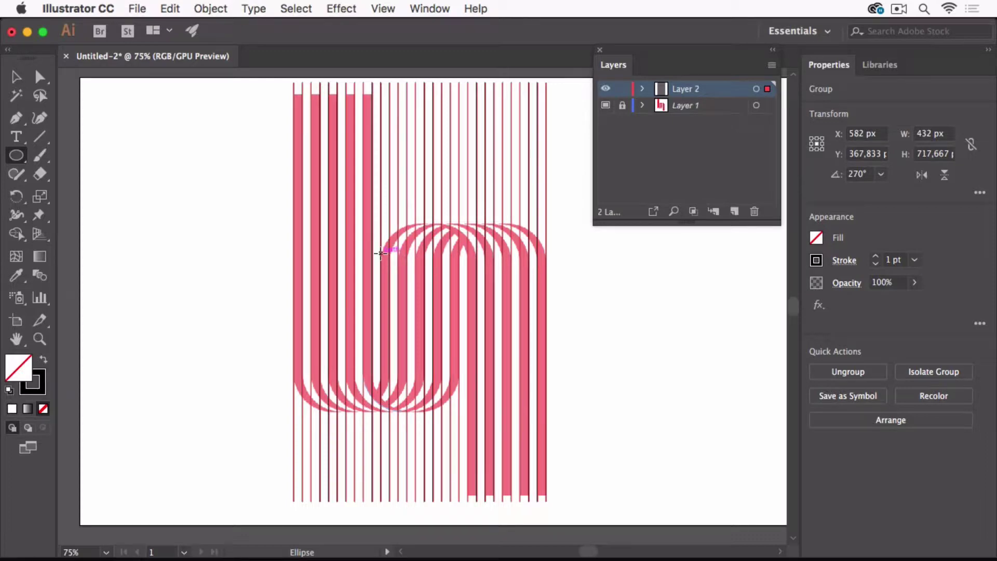
# Step: Draw a 163.86 px circle over the left arch and move it down by half its height
pyautogui.moveTo(381, 253); pyautogui.dragTo(476, 209)
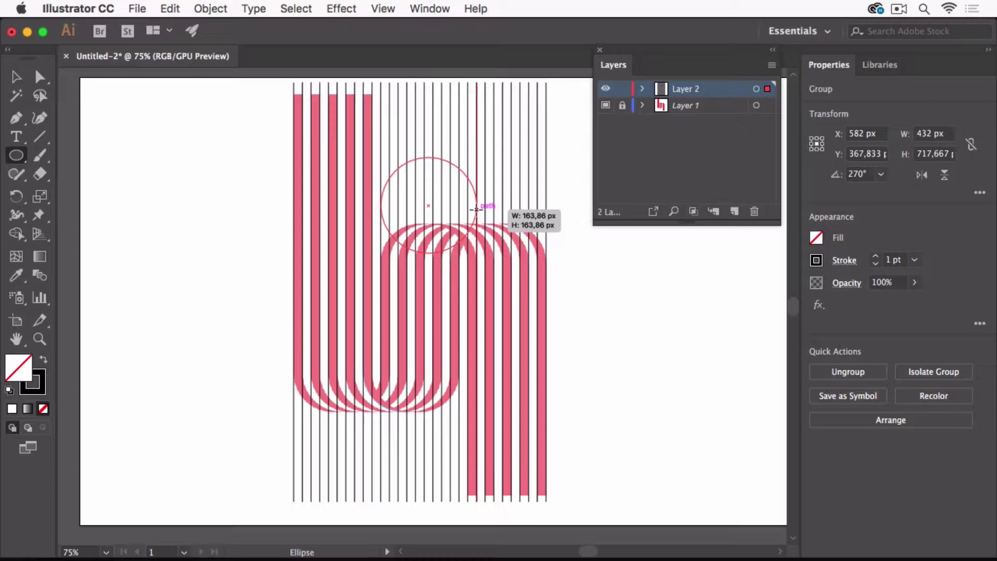
pyautogui.moveTo(476, 209); pyautogui.dragTo(477, 209)
pyautogui.press('v')
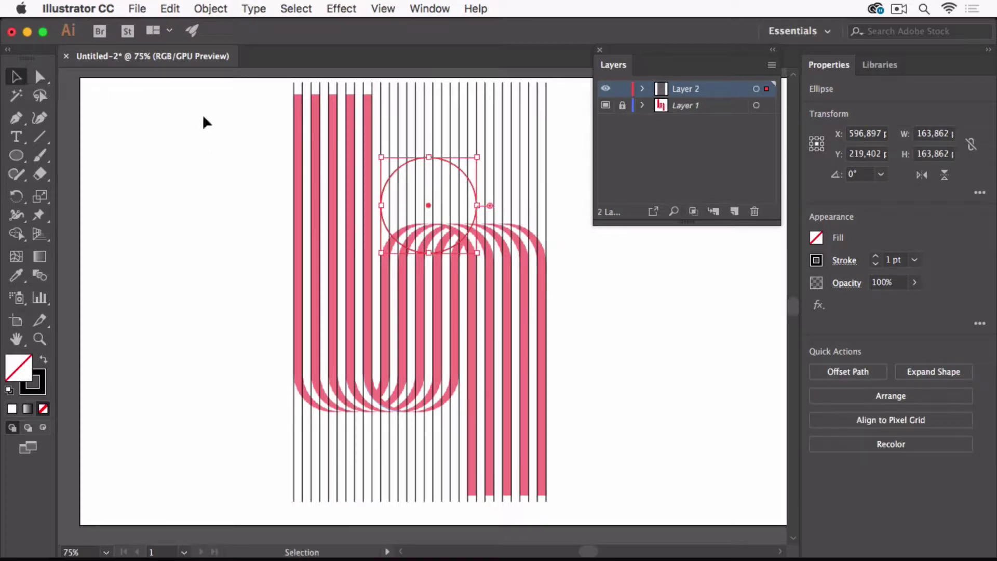
pyautogui.moveTo(454, 166); pyautogui.dragTo(447, 226)
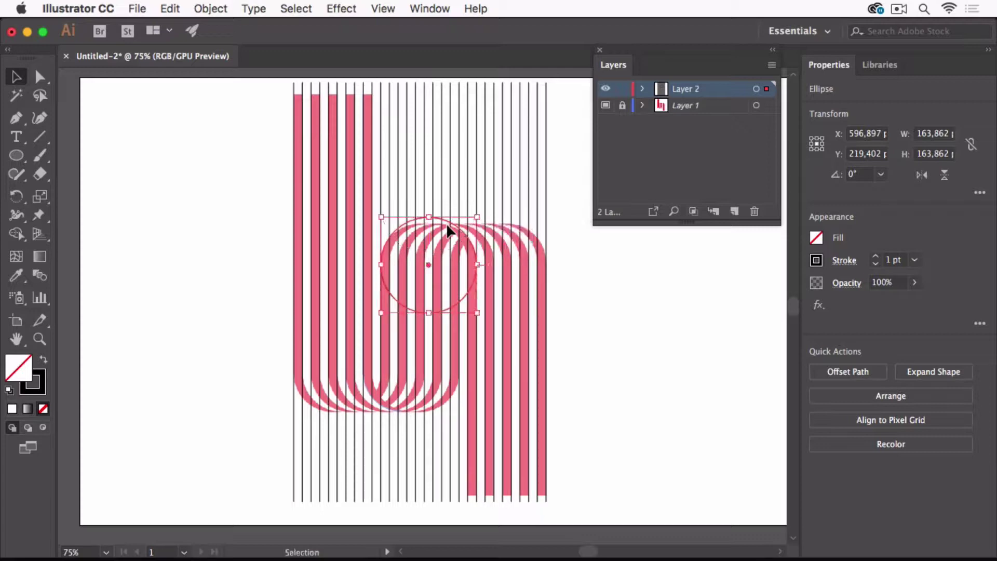
# Step: Delete the circle's bottom anchor point to leave an upper semicircle arc
pyautogui.press('a')
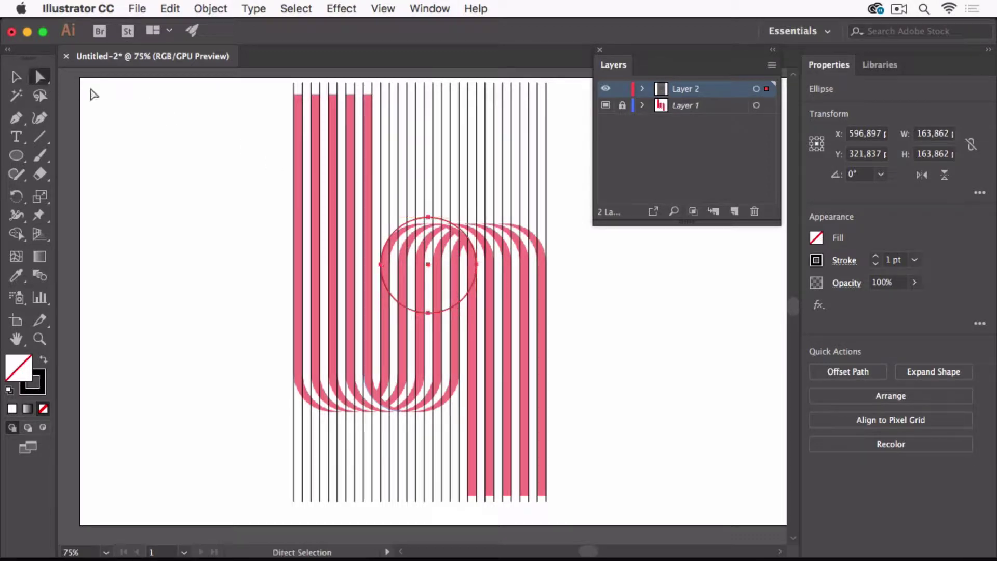
pyautogui.click(636, 372)
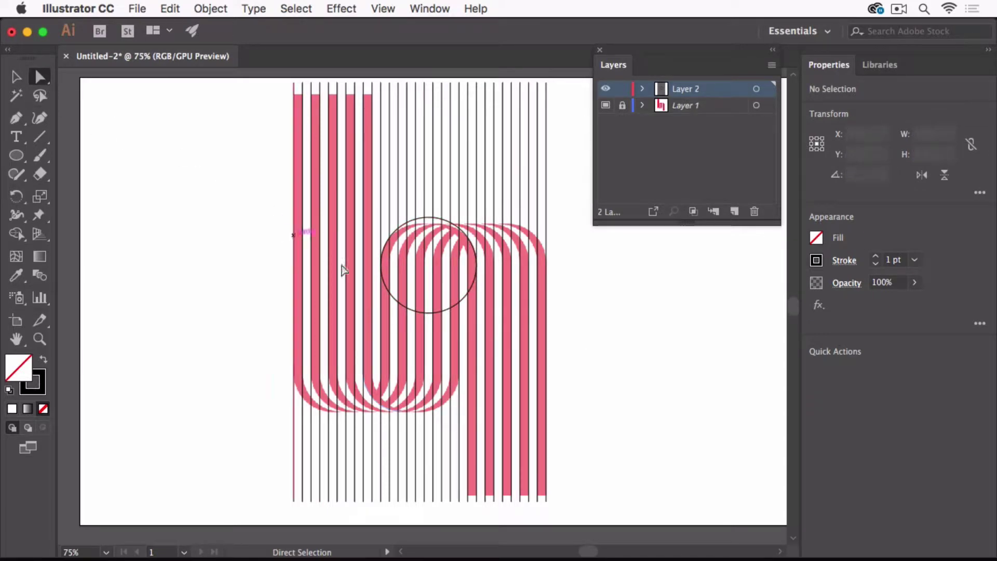
pyautogui.click(429, 313)
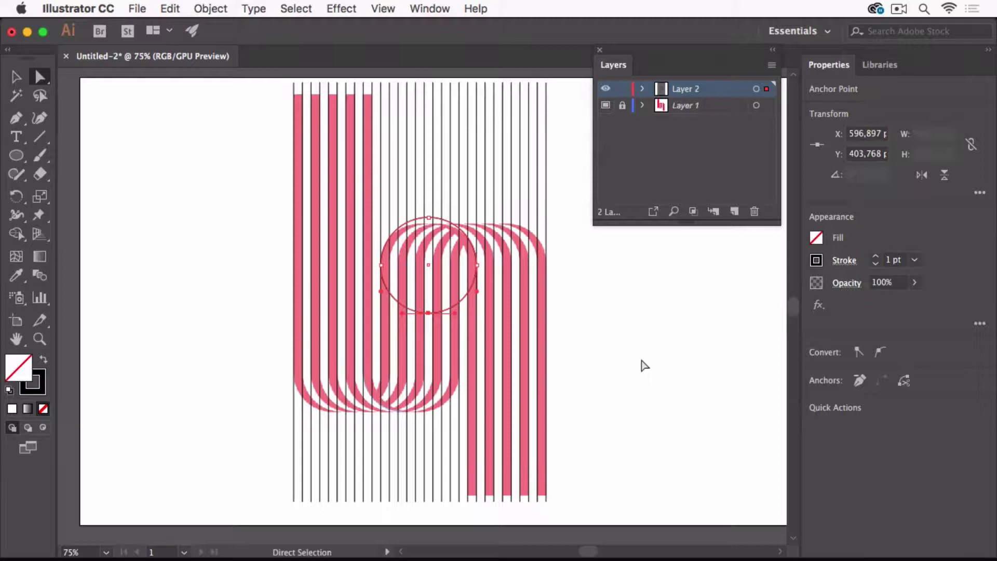
pyautogui.press('Delete')
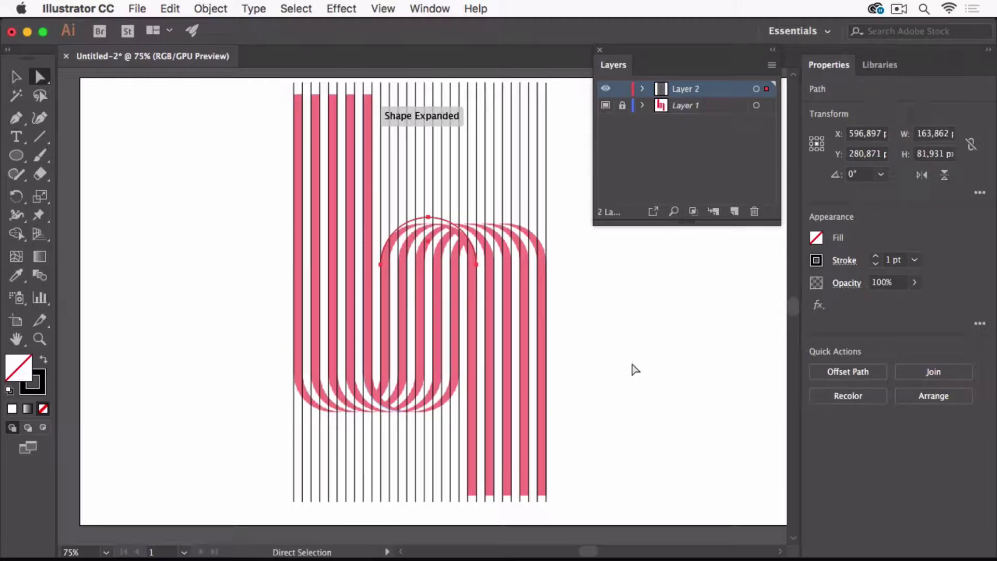
pyautogui.click(15, 78)
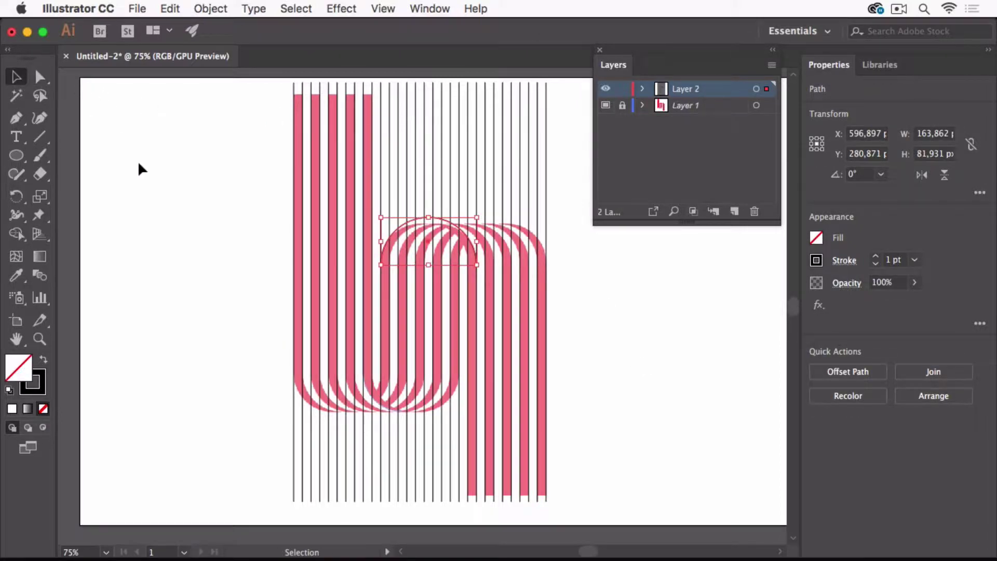
pyautogui.click(173, 199)
# Step: In Outline view, copy the arc one stripe right and repeat with Cmd+D across the arch
pyautogui.press('super+space')
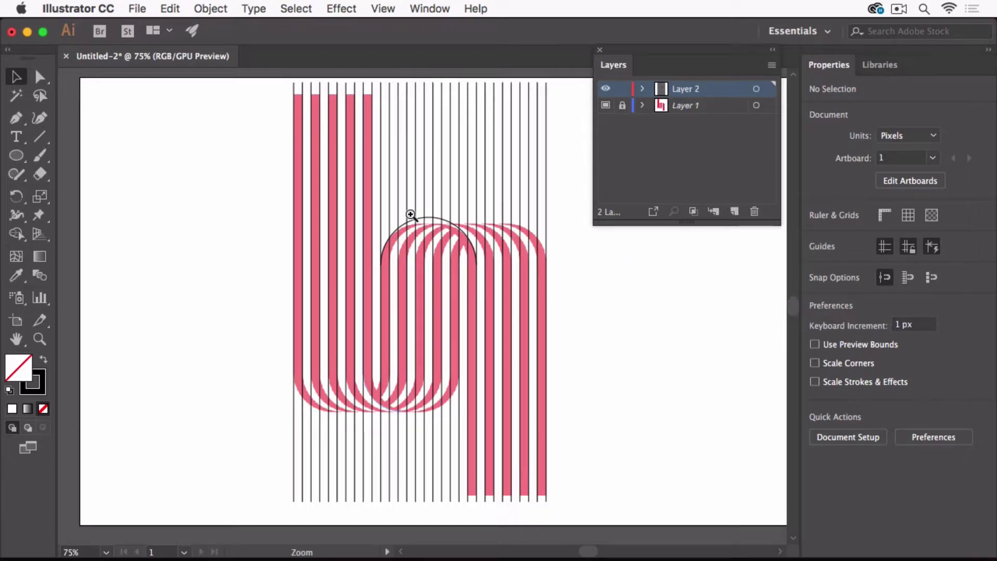
pyautogui.moveTo(410, 216); pyautogui.dragTo(615, 307)
pyautogui.hscroll(10, 615, 302)
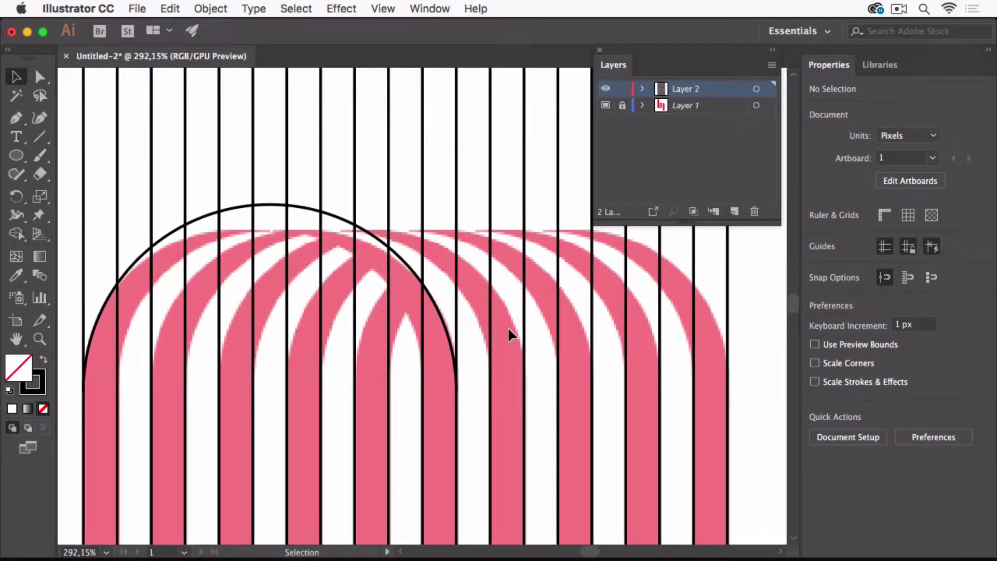
pyautogui.press('super+y')
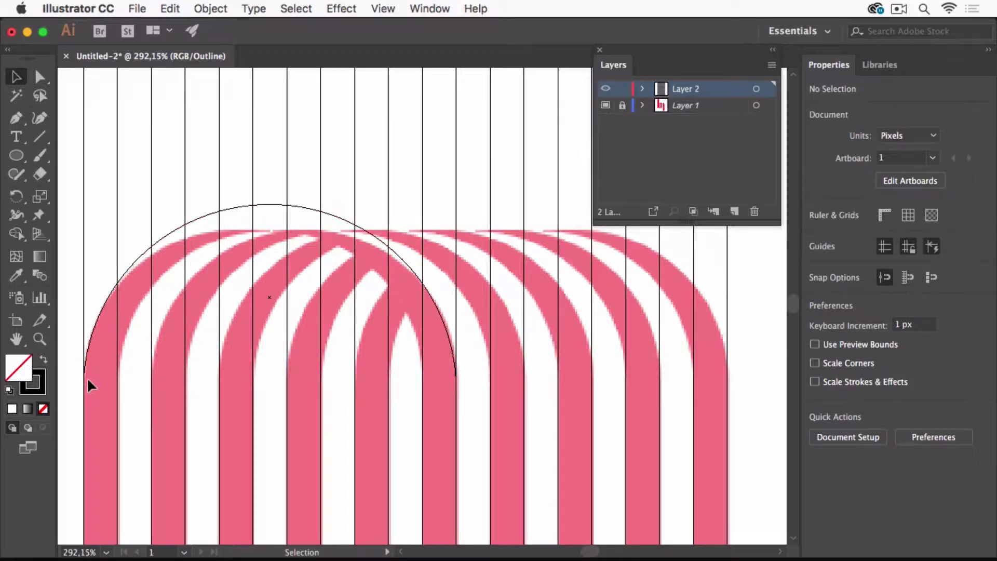
pyautogui.click(85, 356)
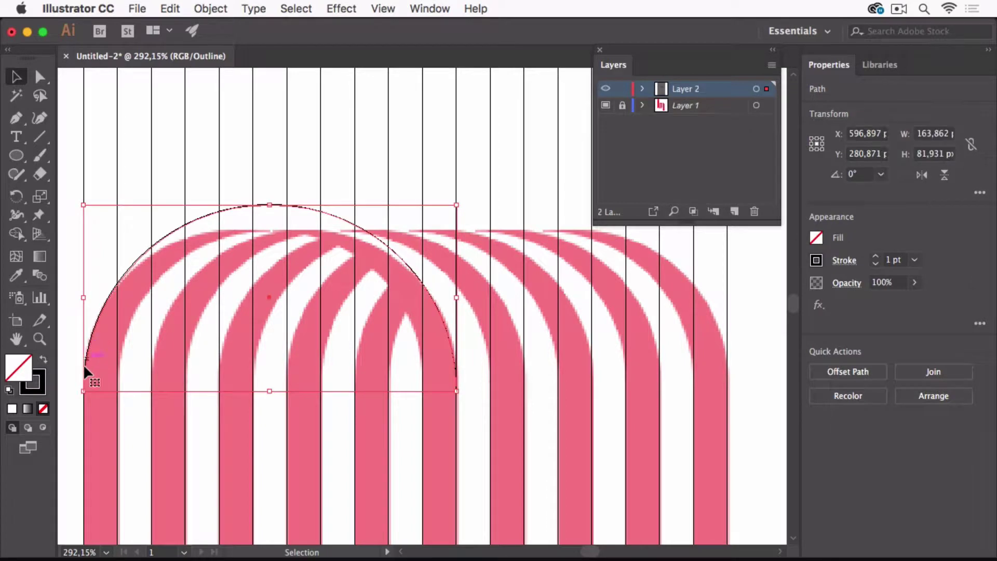
pyautogui.click(72, 400)
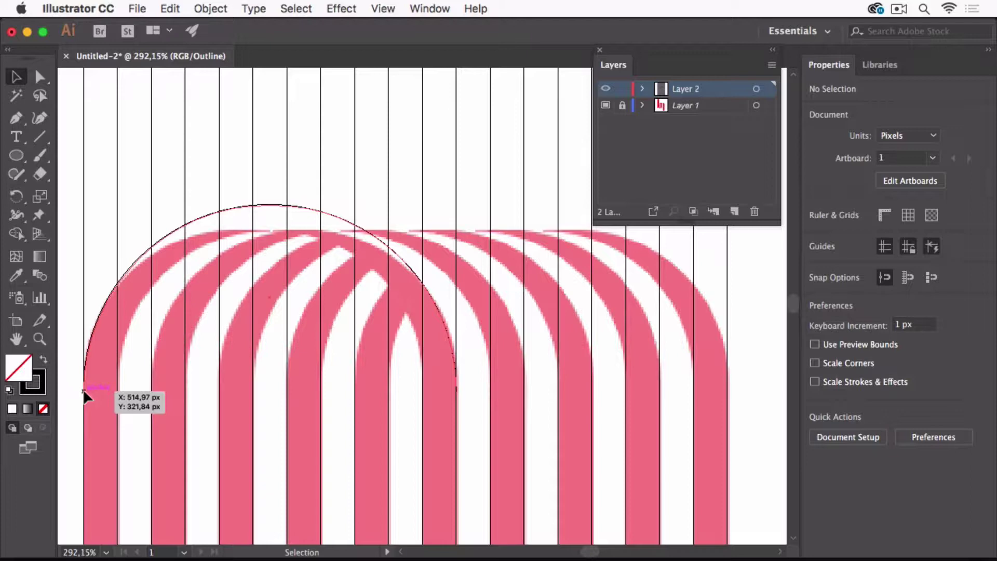
pyautogui.moveTo(83, 388); pyautogui.dragTo(119, 395)
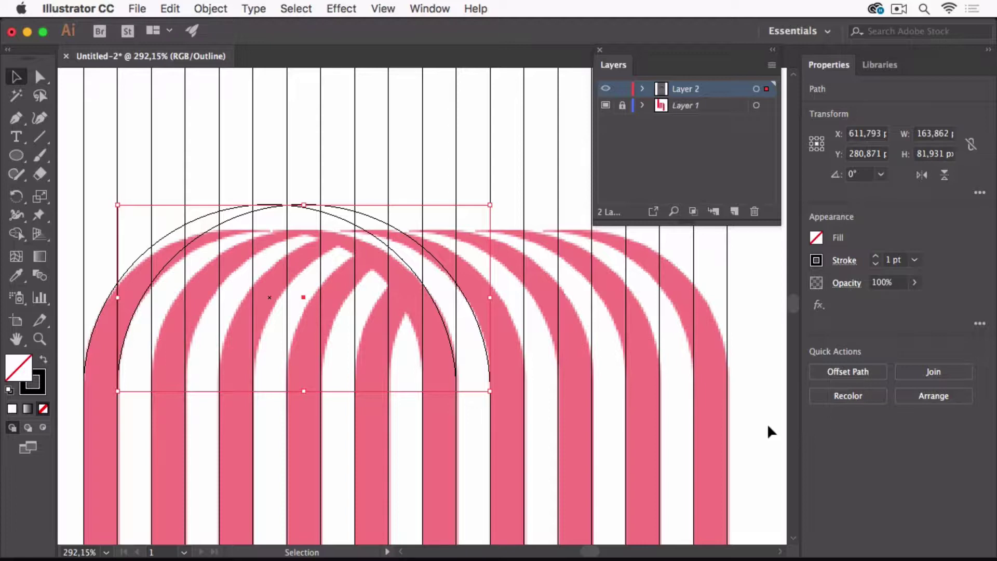
pyautogui.press('a')
pyautogui.press('super+d')
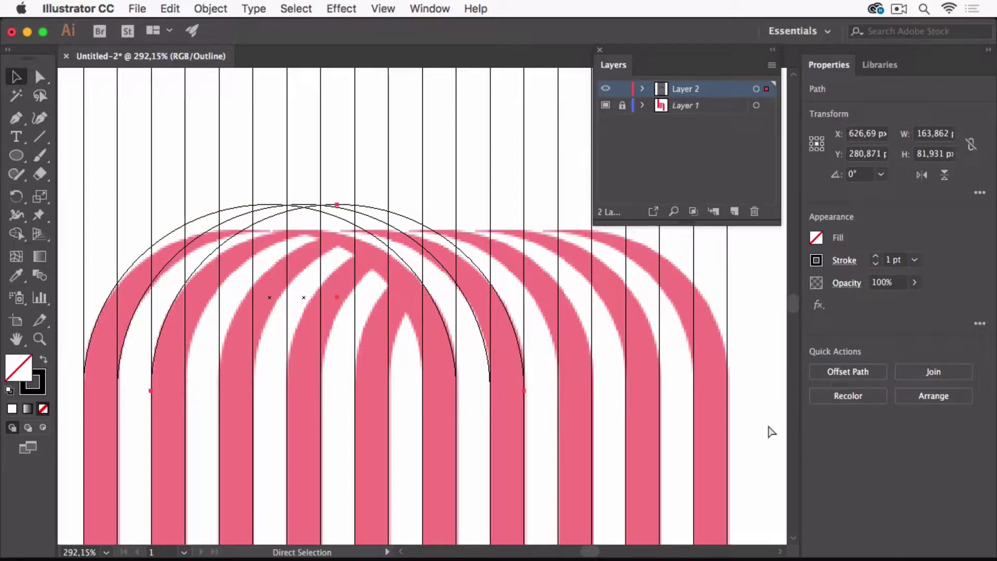
pyautogui.press('super+d')
pyautogui.press('super+d')
pyautogui.press('super+d')
pyautogui.press('super+d')
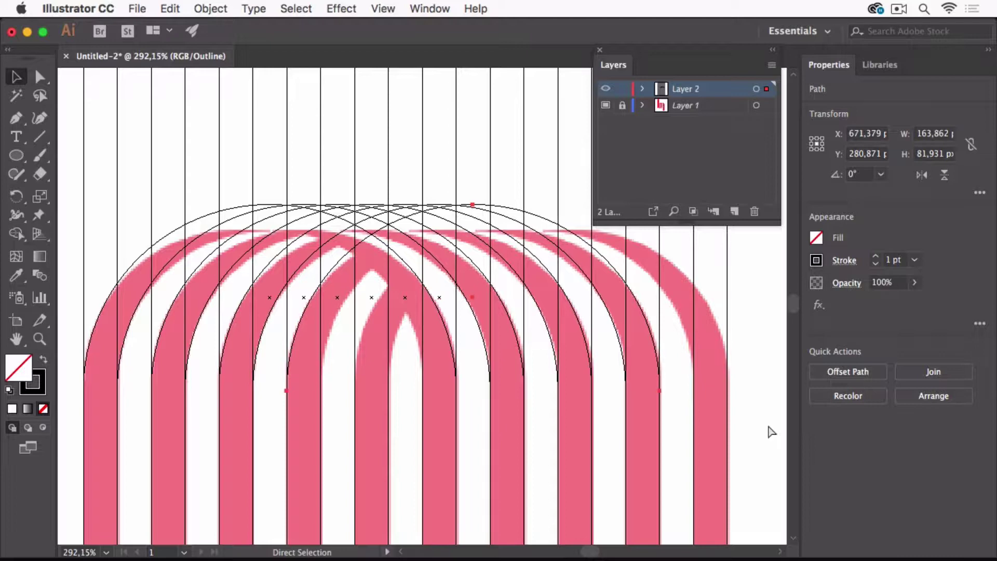
pyautogui.press('super+d')
pyautogui.press('super+d')
pyautogui.press('v')
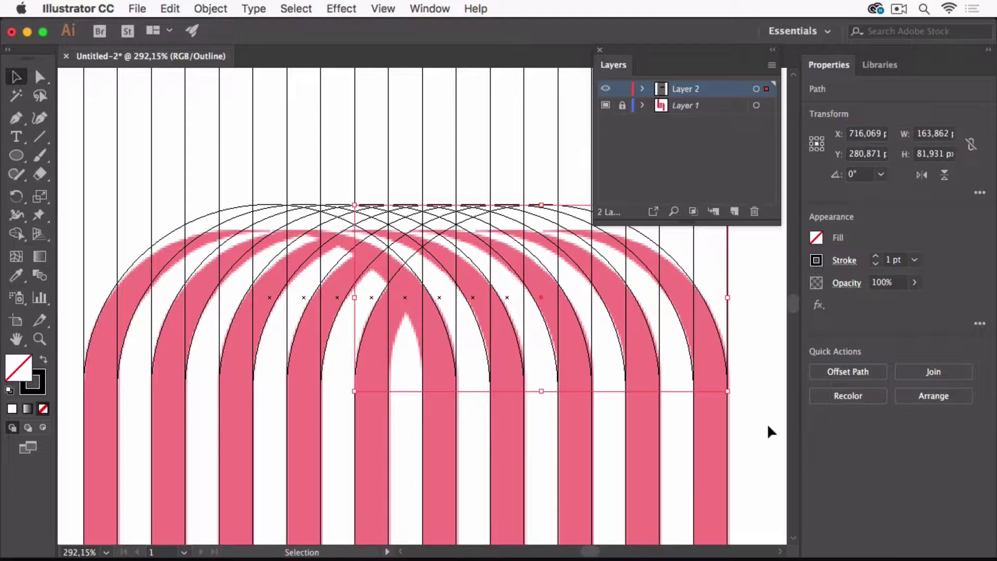
pyautogui.press('super+minus')
pyautogui.press('super+minus')
pyautogui.press('super+minus')
pyautogui.press('super+minus')
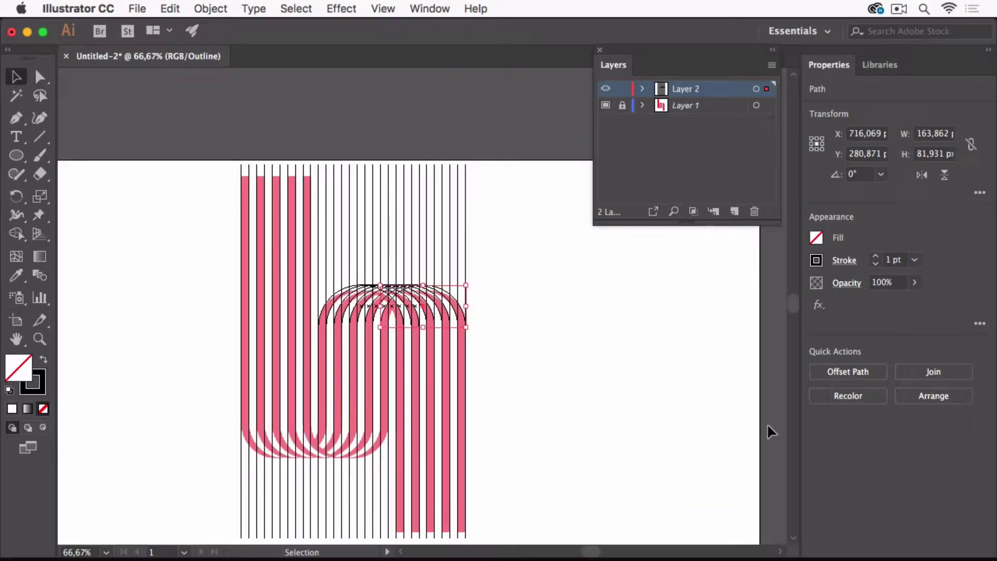
pyautogui.click(514, 308)
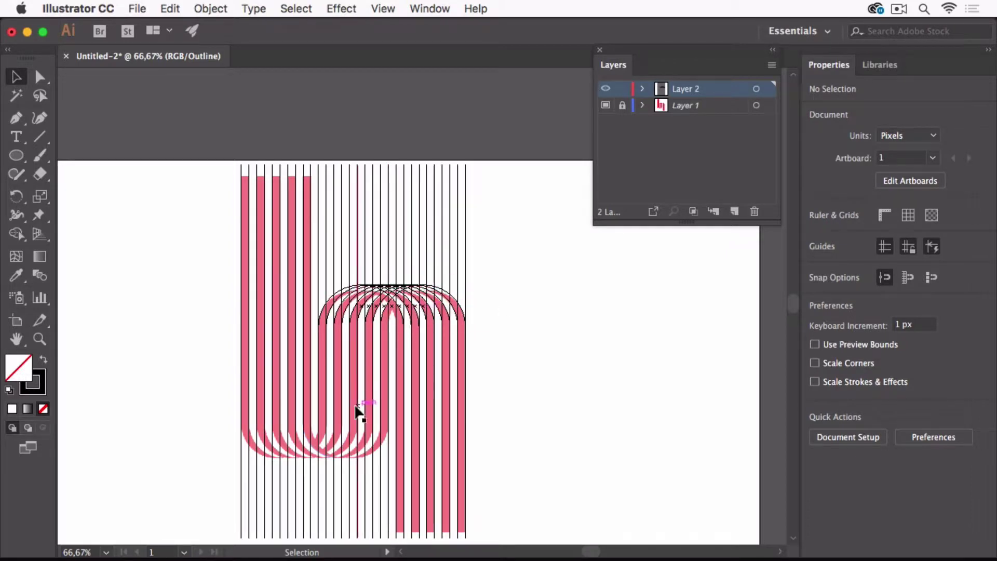
# Step: Duplicate the arc row, rotate it 180°, and place it on the U's bottom curve
pyautogui.moveTo(509, 269); pyautogui.dragTo(314, 338)
pyautogui.moveTo(502, 229); pyautogui.dragTo(446, 240)
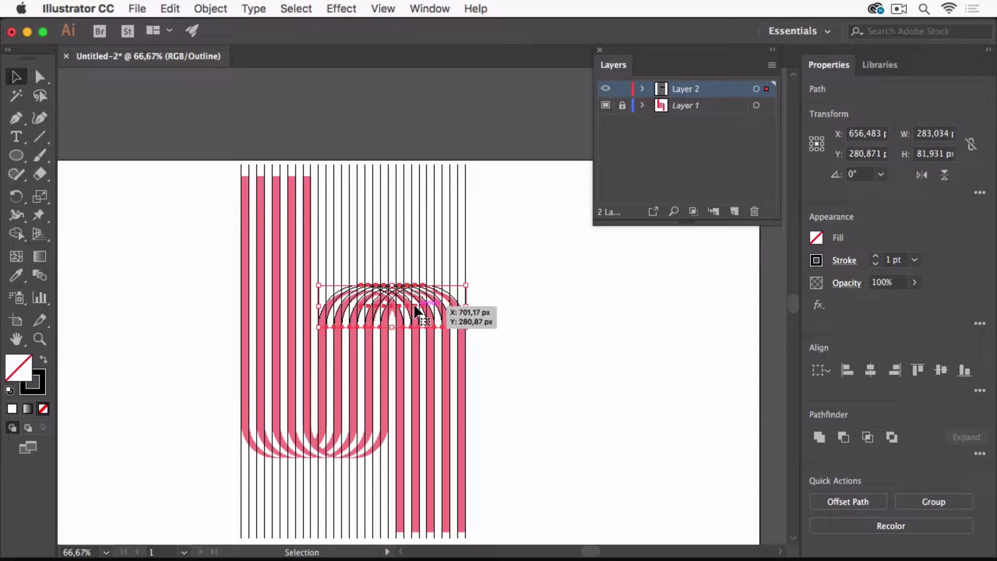
pyautogui.moveTo(416, 310); pyautogui.dragTo(597, 450)
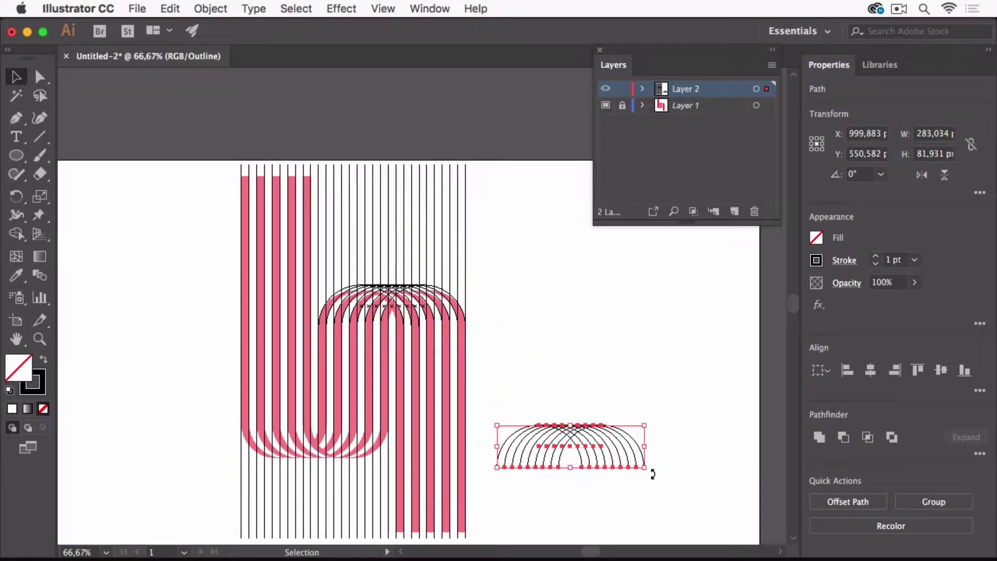
pyautogui.moveTo(653, 473); pyautogui.dragTo(490, 419)
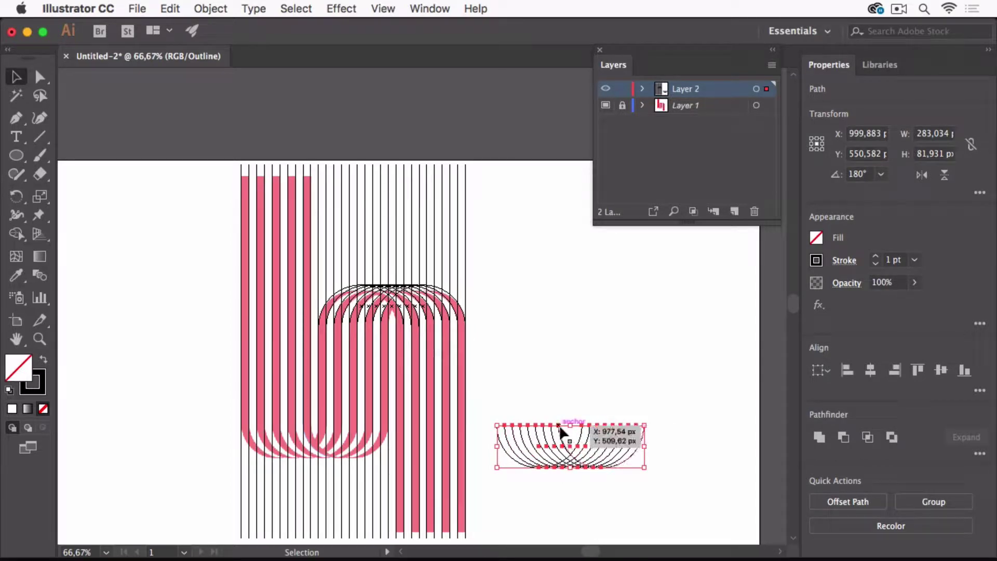
pyautogui.moveTo(561, 430); pyautogui.dragTo(303, 423)
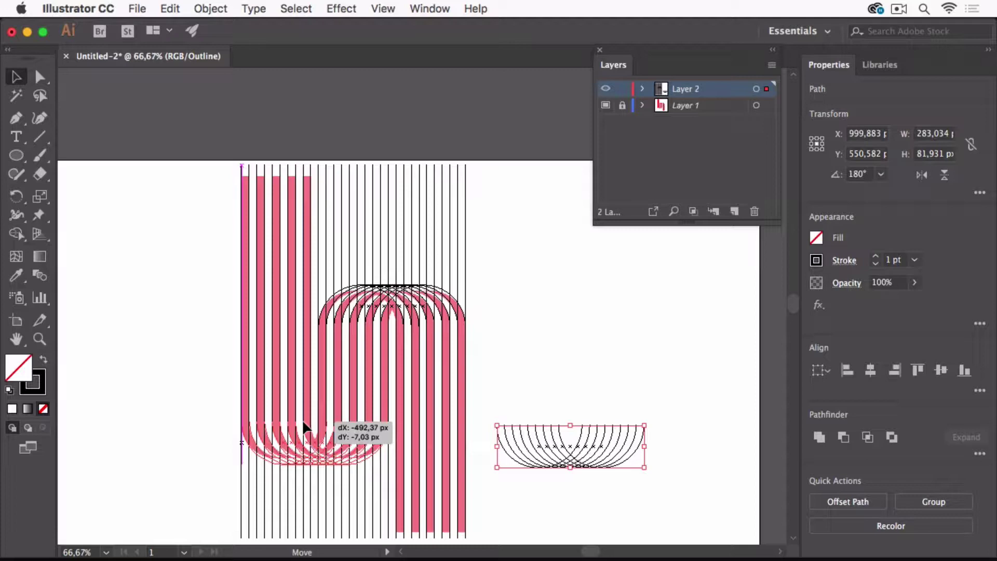
pyautogui.moveTo(302, 422); pyautogui.dragTo(303, 422)
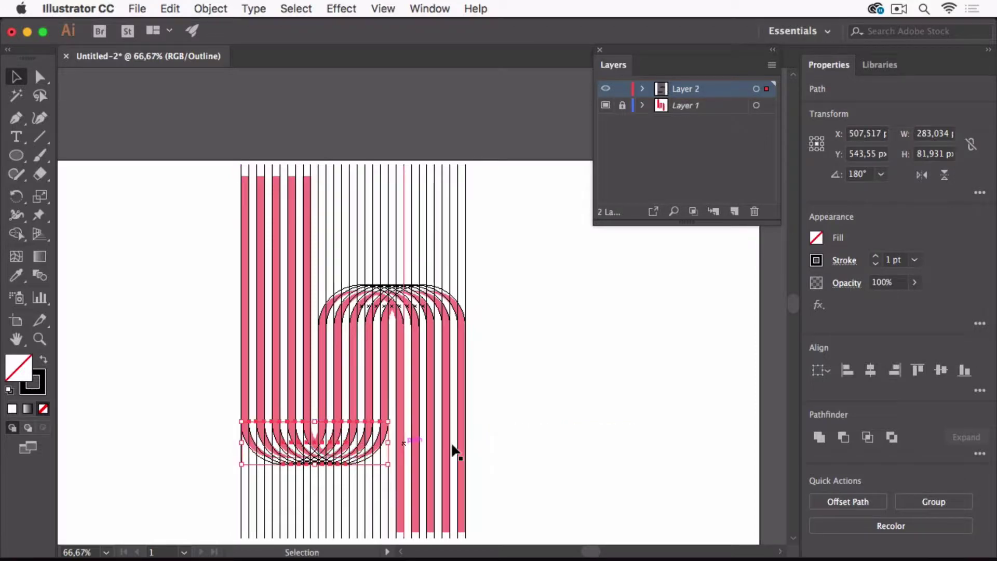
pyautogui.press('super+space')
pyautogui.moveTo(233, 411); pyautogui.dragTo(355, 445)
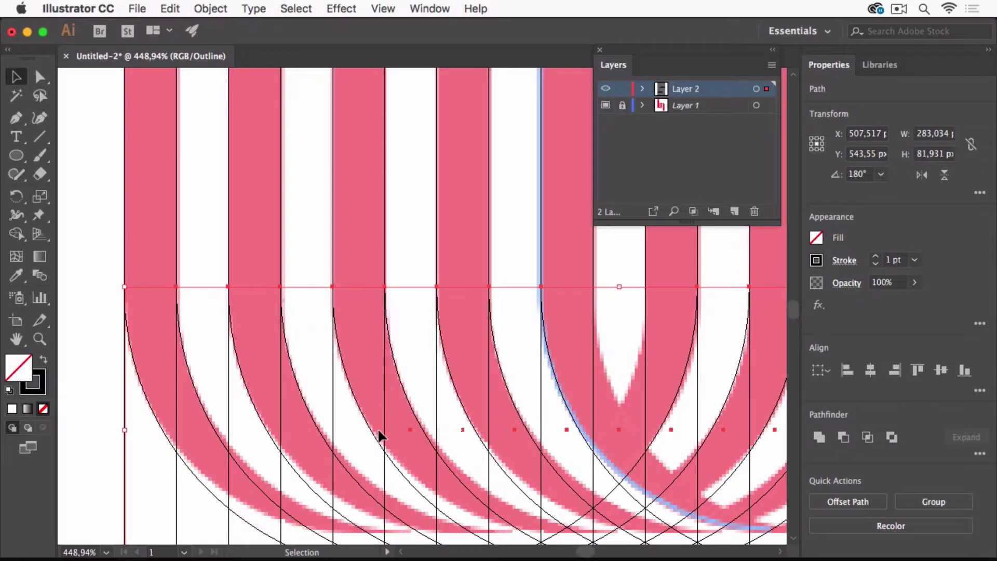
pyautogui.press('super')
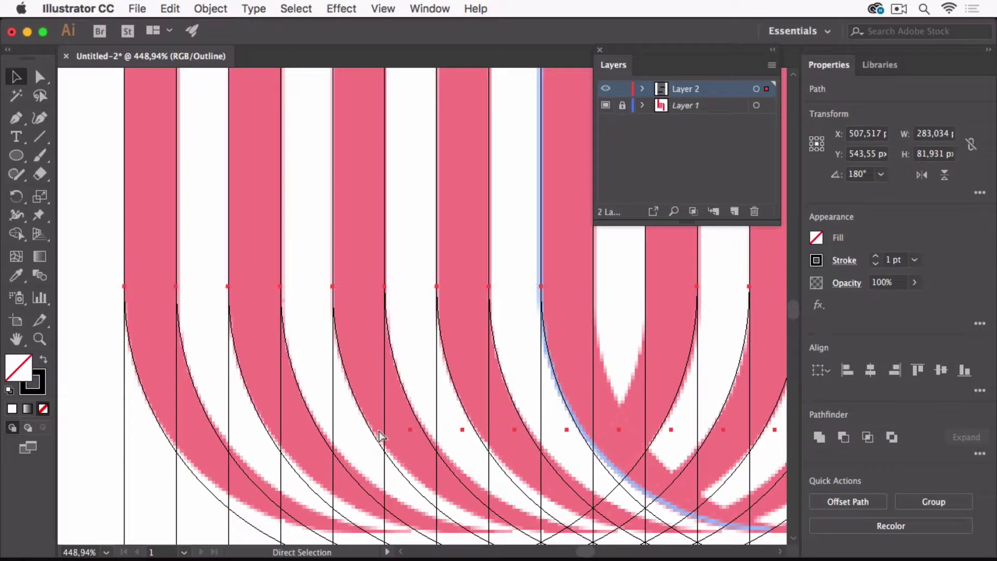
pyautogui.press('super+minus')
pyautogui.press('super+minus')
pyautogui.press('super+minus')
pyautogui.press('super+minus')
pyautogui.press('super+minus')
pyautogui.press('super+minus')
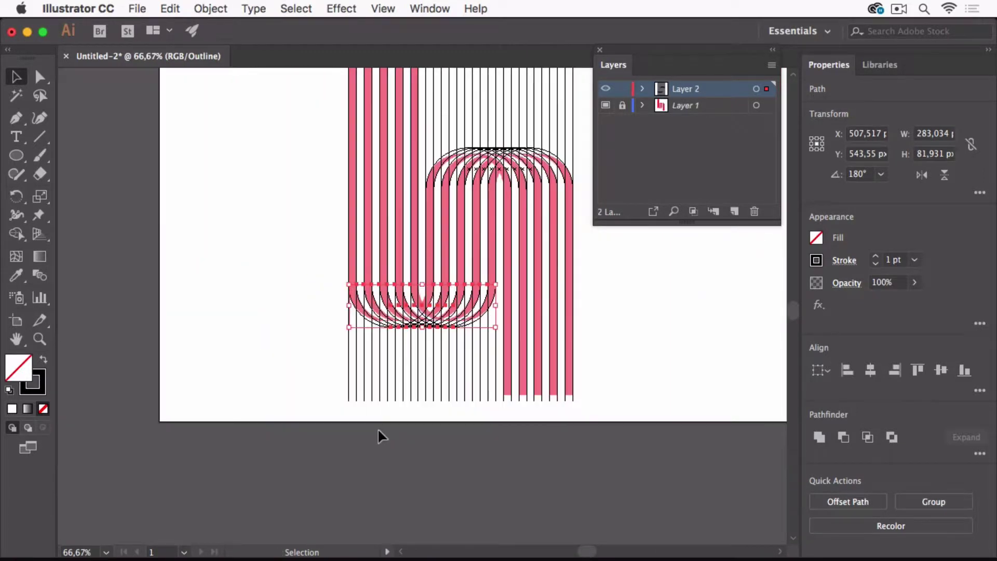
pyautogui.press('space')
# Step: Draw horizontal lines capping the left stem's top and closing the right stem's bottom
pyautogui.moveTo(403, 203); pyautogui.dragTo(287, 287)
pyautogui.click(509, 326)
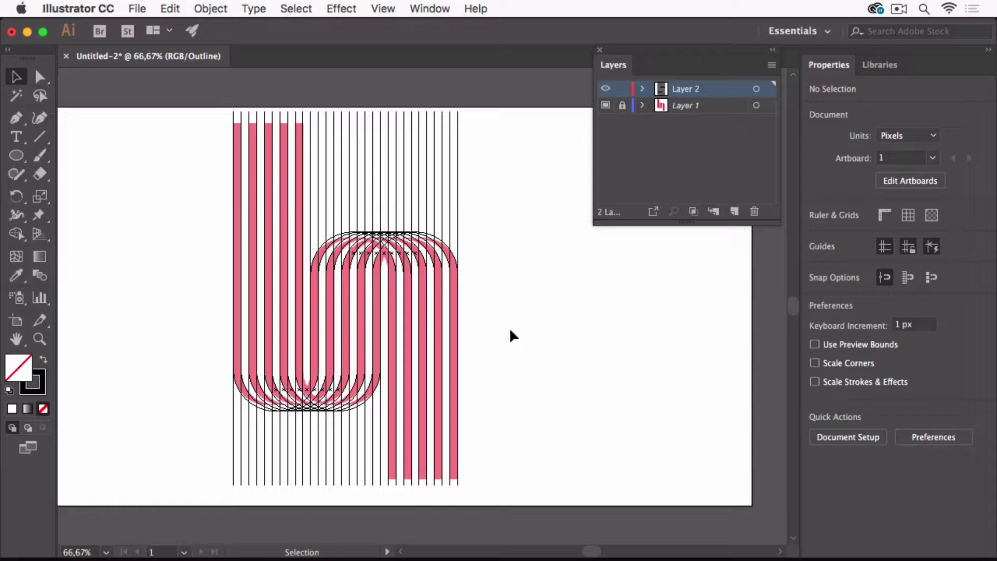
pyautogui.click(39, 136)
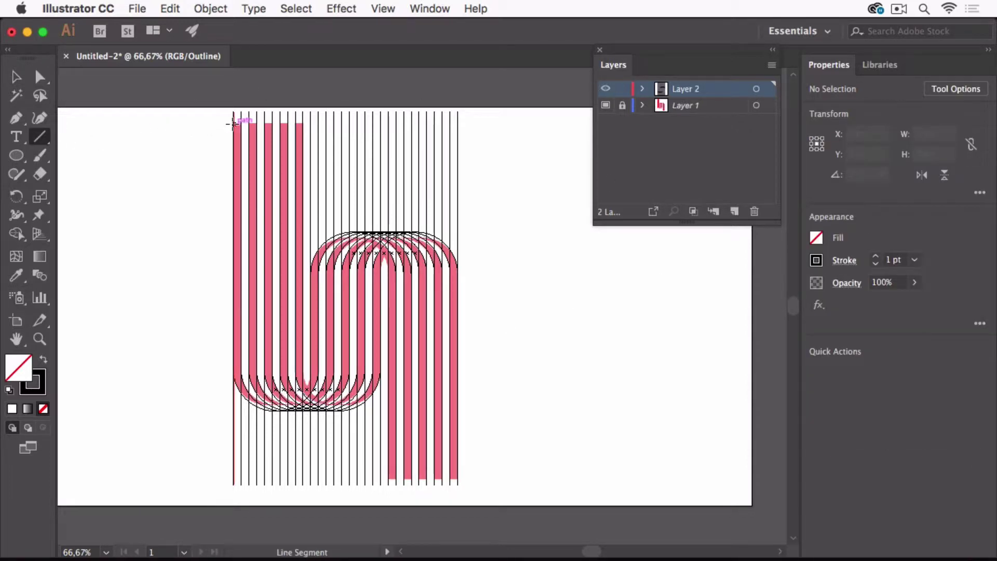
pyautogui.moveTo(234, 124); pyautogui.dragTo(308, 125)
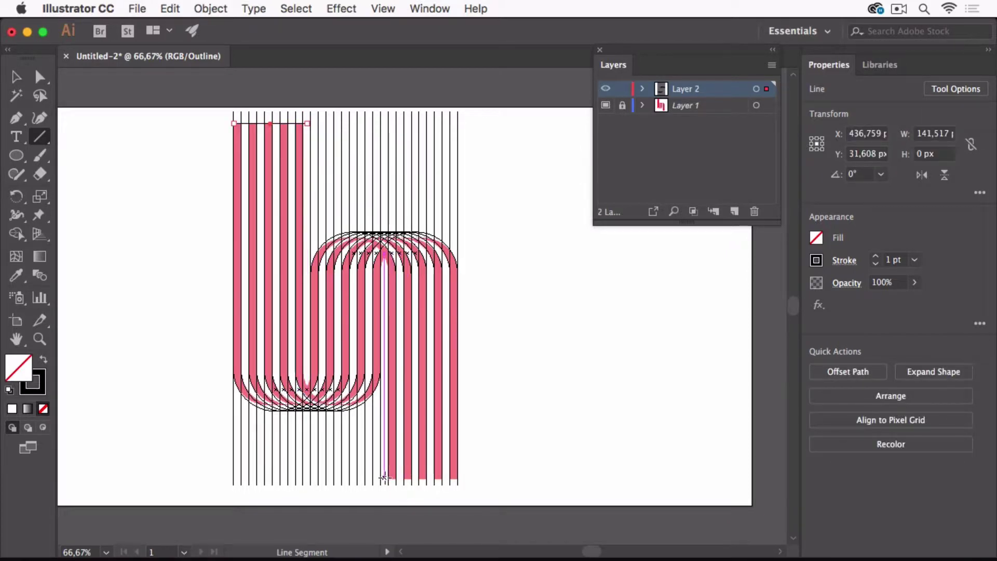
pyautogui.moveTo(384, 477); pyautogui.dragTo(463, 477)
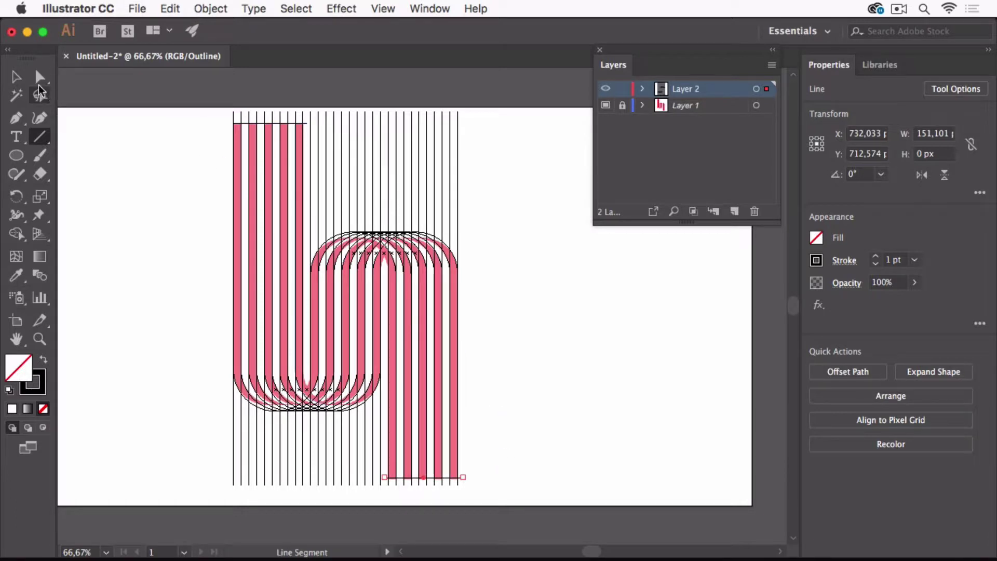
# Step: Marquee-select all the stripe lines, arcs and caps together
pyautogui.click(15, 78)
pyautogui.click(134, 148)
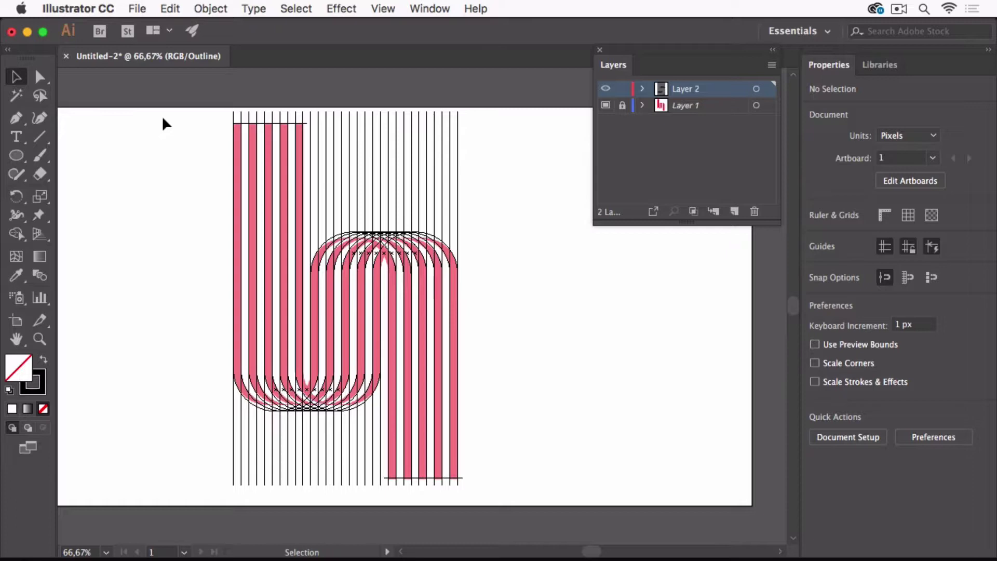
pyautogui.moveTo(163, 118); pyautogui.dragTo(504, 485)
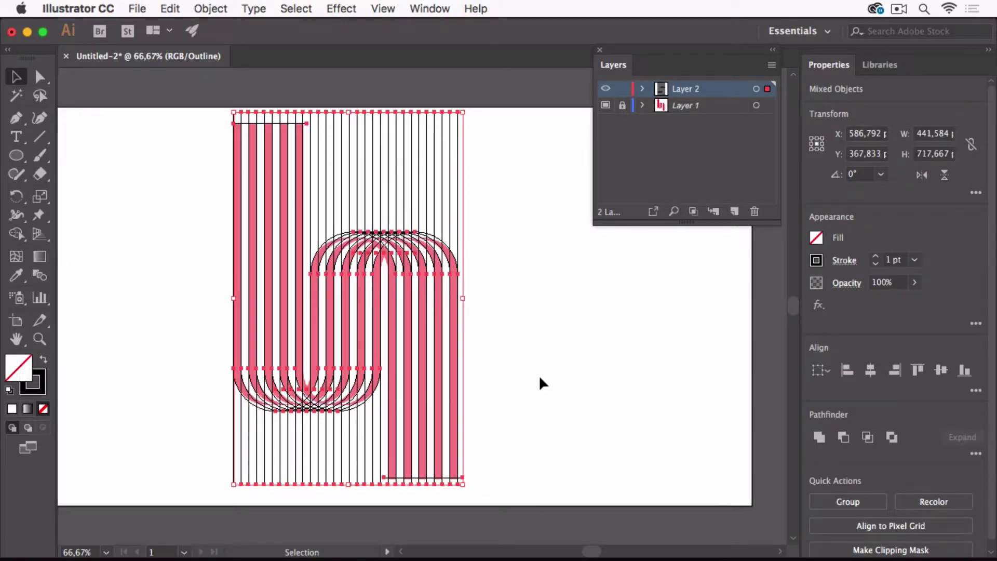
# Step: Return to full preview, zoom in on the stripes, and set the selection's stroke to None
pyautogui.press('a')
pyautogui.press('super+y')
pyautogui.press('v')
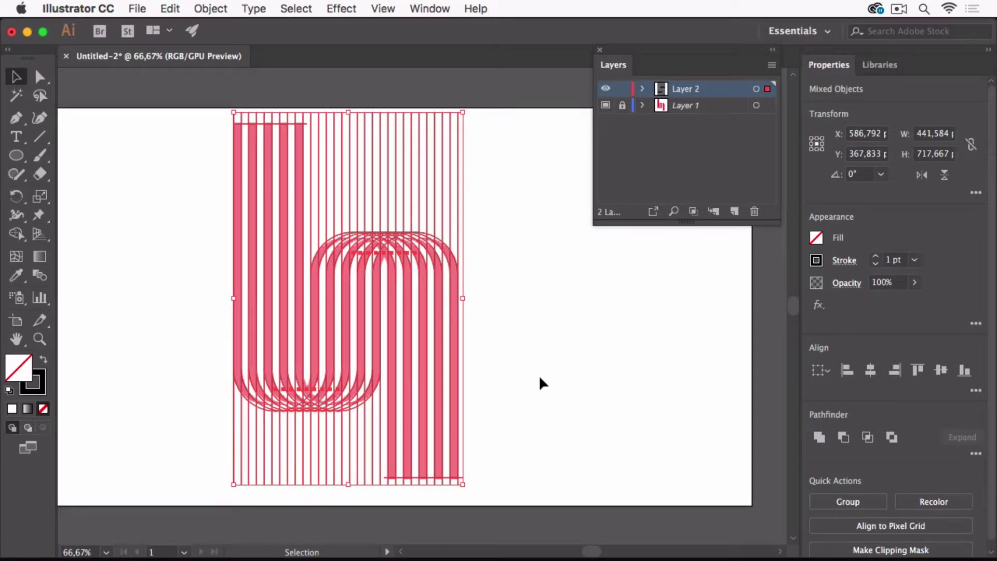
pyautogui.press('z')
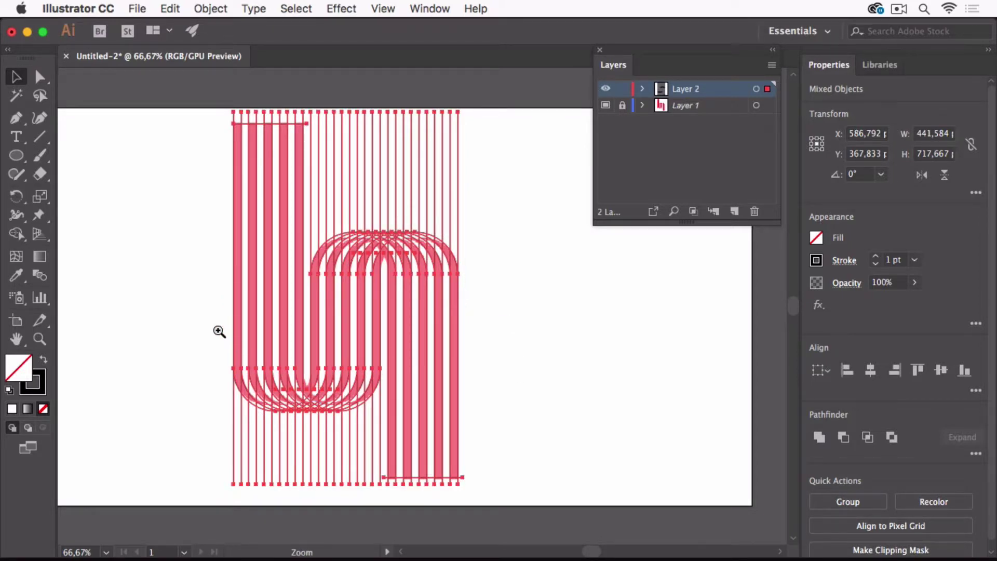
pyautogui.moveTo(219, 331); pyautogui.dragTo(489, 433)
pyautogui.press('v')
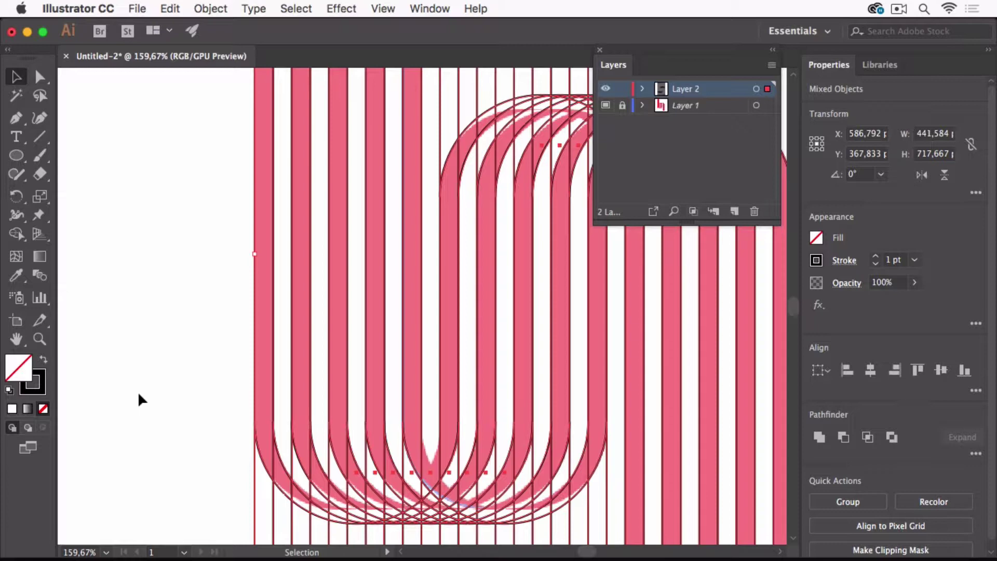
pyautogui.click(42, 391)
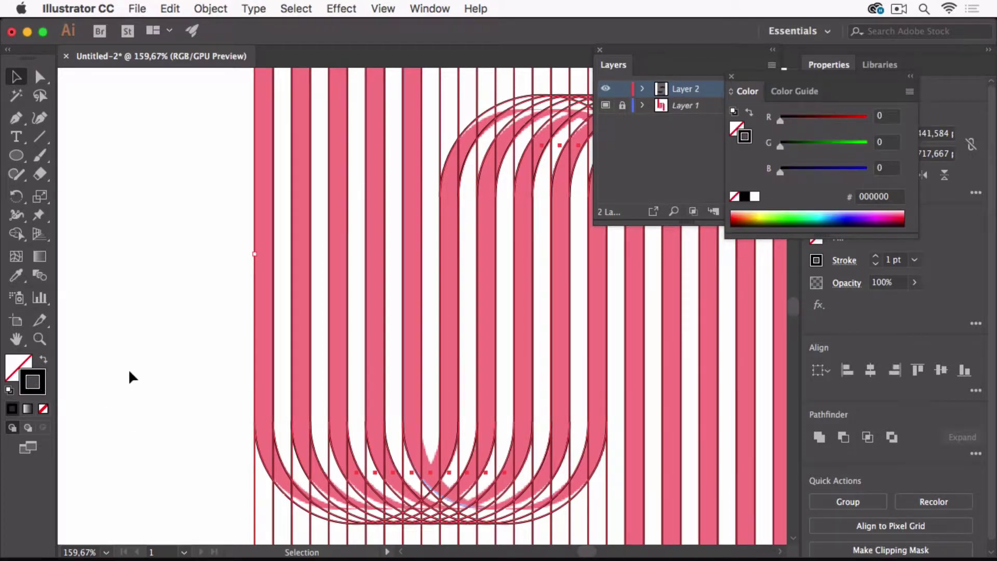
pyautogui.click(44, 410)
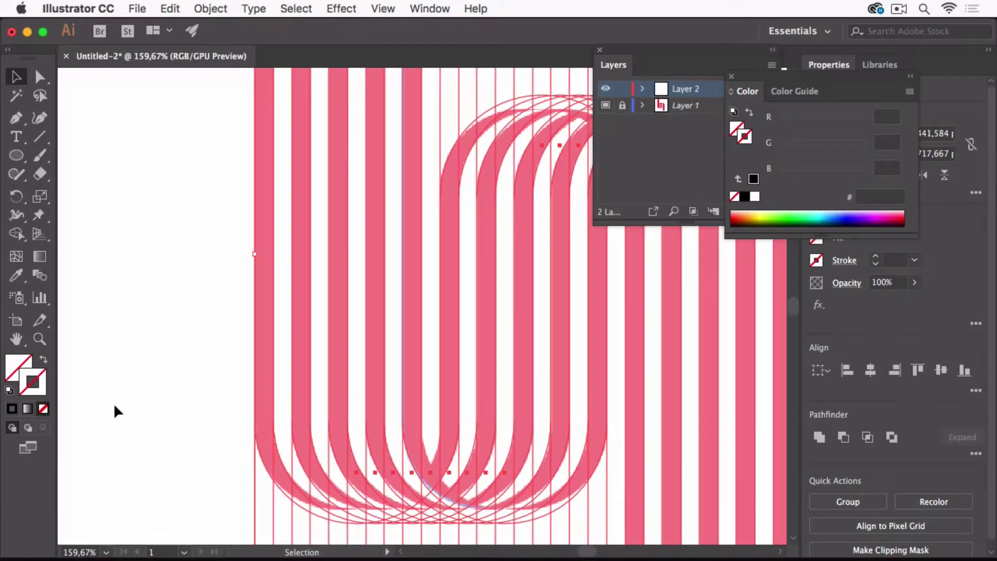
# Step: Switch to the Live Paint Bucket and set the fill colour to dark purple #320094
pyautogui.click(16, 234)
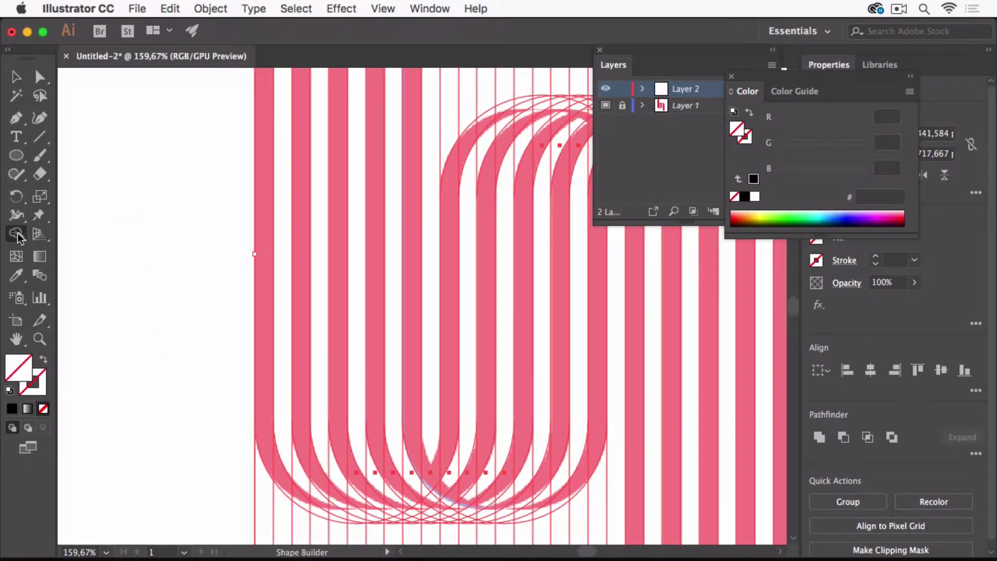
pyautogui.click(74, 254)
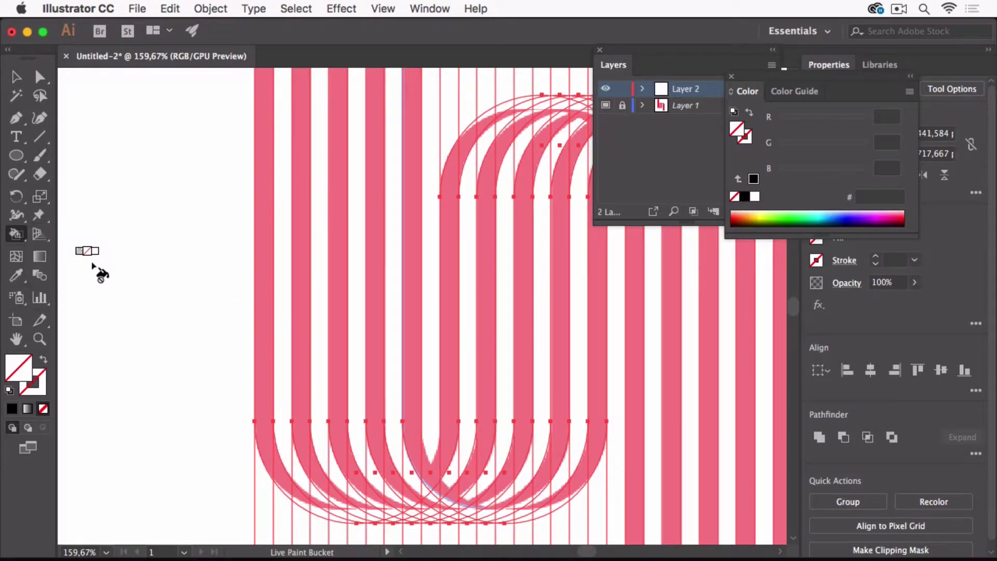
pyautogui.click(856, 212)
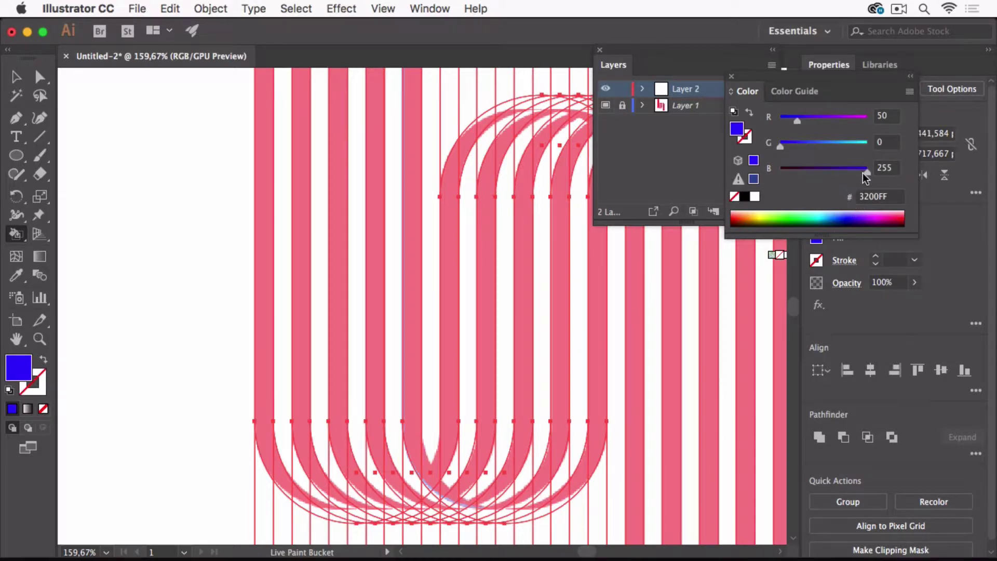
pyautogui.moveTo(863, 174); pyautogui.dragTo(830, 173)
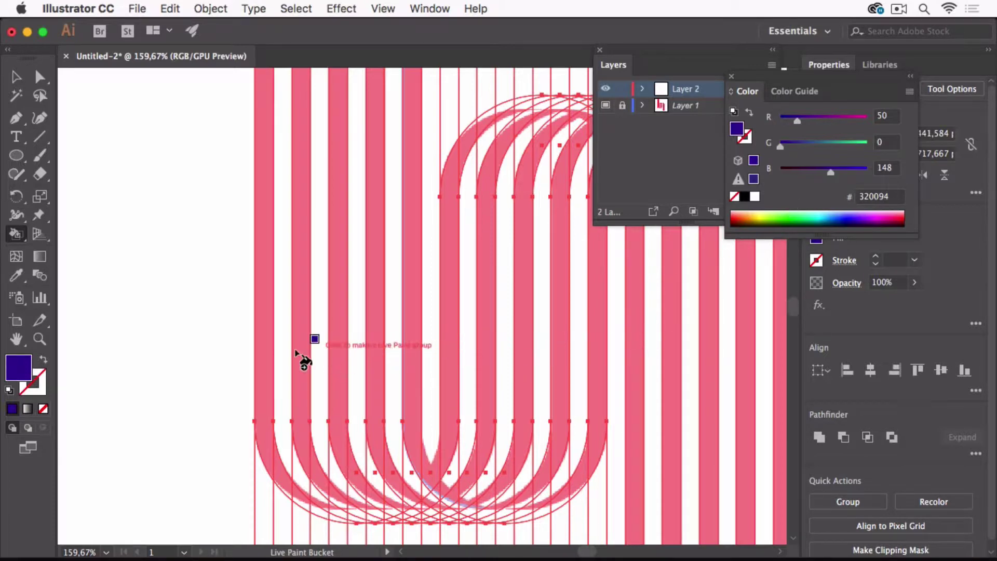
# Step: Fill the first ten pink stripes across the letterform with dark purple
pyautogui.click(264, 349)
pyautogui.click(298, 347)
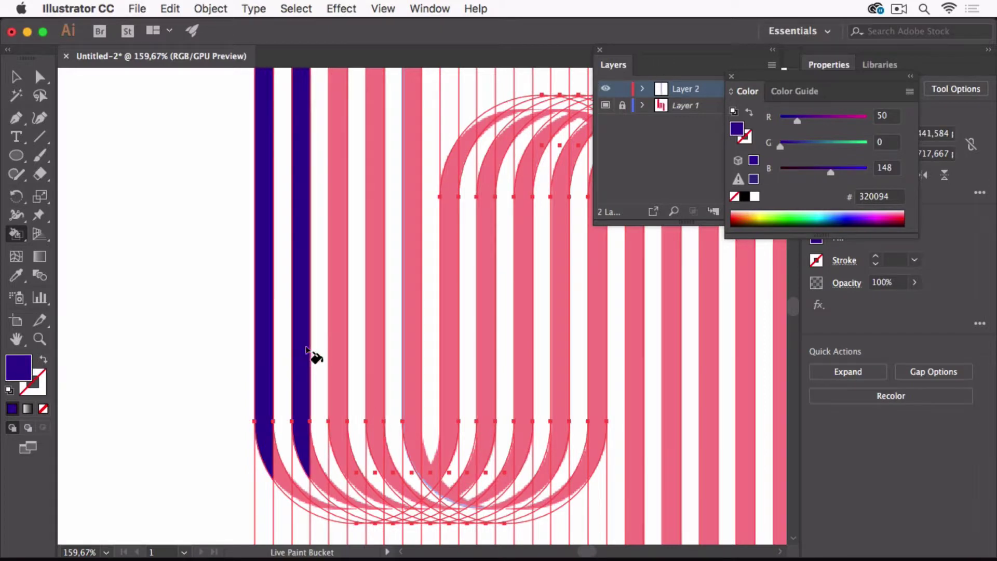
pyautogui.click(342, 346)
pyautogui.click(382, 352)
pyautogui.click(414, 351)
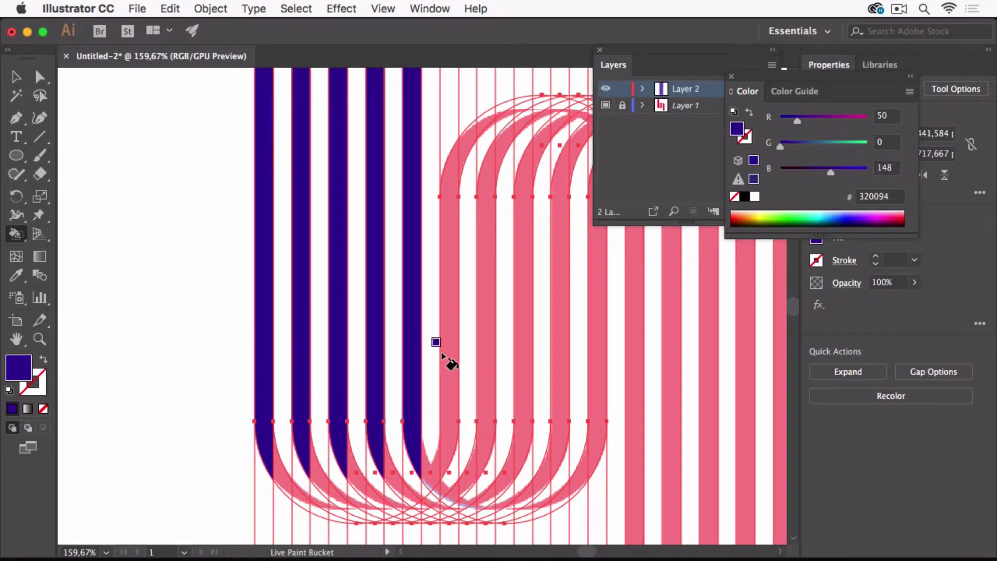
pyautogui.click(447, 356)
pyautogui.click(483, 358)
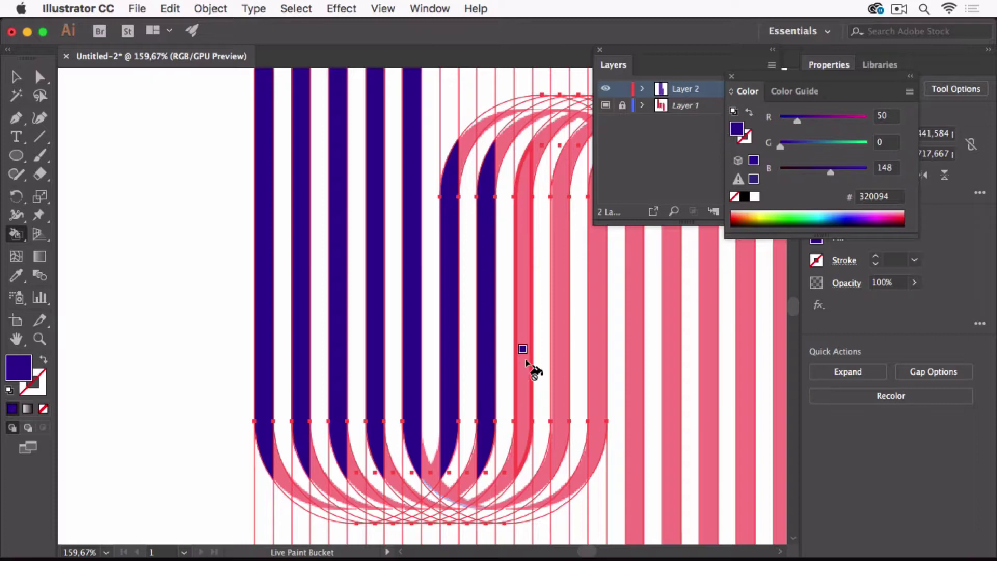
pyautogui.click(524, 357)
pyautogui.click(560, 362)
pyautogui.click(593, 368)
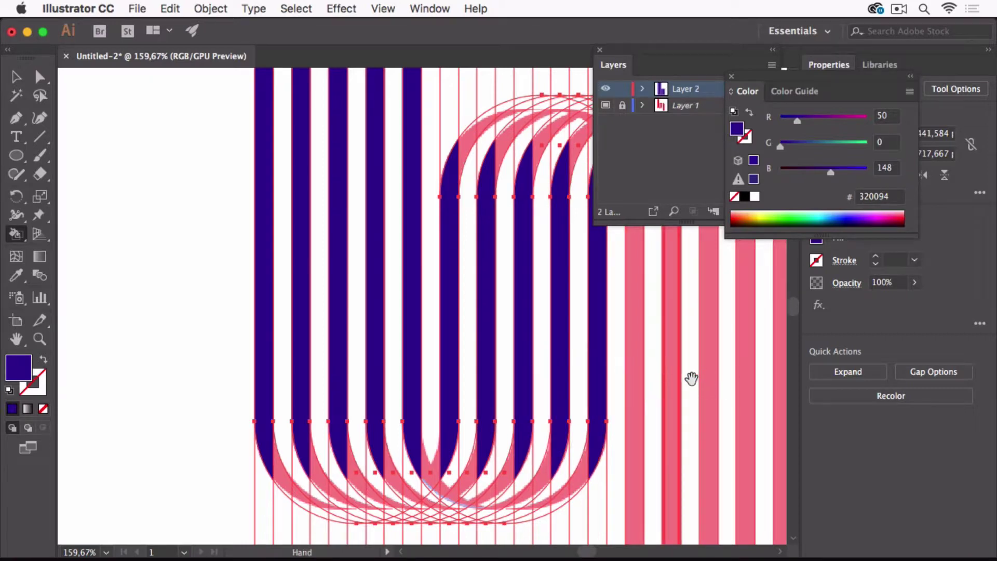
# Step: Fill the remaining right-hand stripes dark purple, then bring the bottom arcs into view
pyautogui.moveTo(688, 372); pyautogui.dragTo(471, 358)
pyautogui.click(428, 352)
pyautogui.click(465, 357)
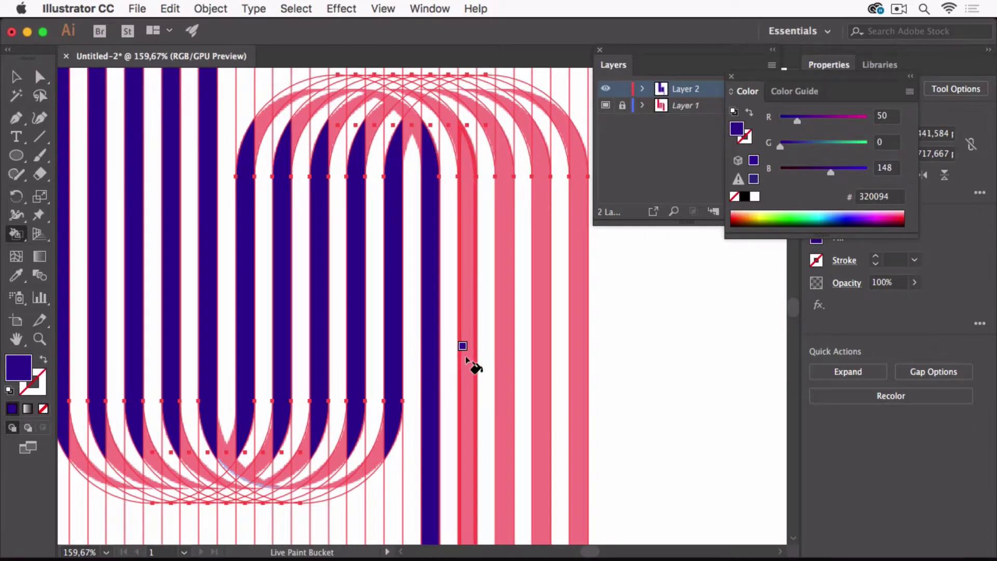
pyautogui.click(503, 358)
pyautogui.click(541, 359)
pyautogui.click(575, 368)
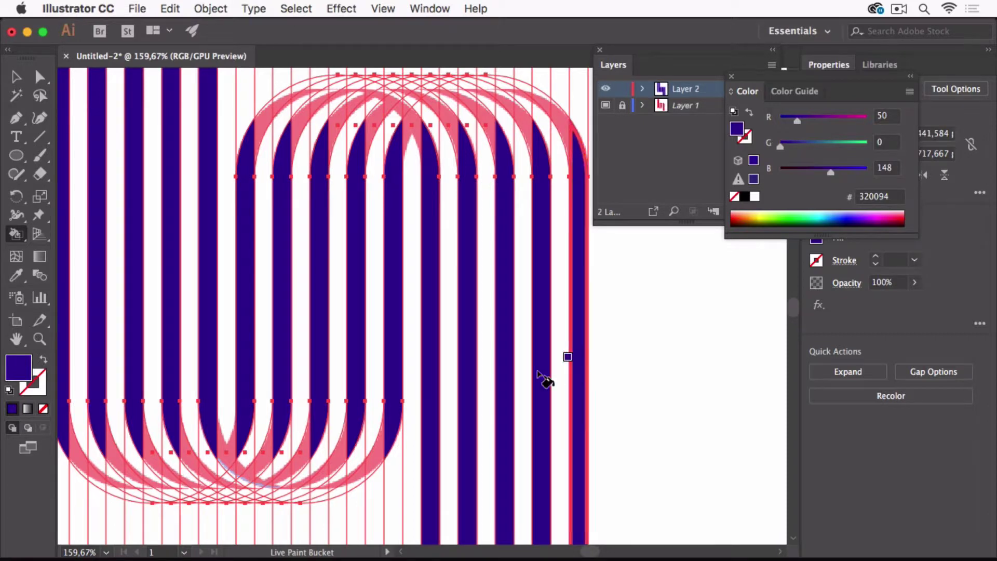
pyautogui.press('space')
pyautogui.moveTo(279, 401); pyautogui.dragTo(403, 321)
# Step: Paint the faces along the two leftmost curved bottom stripes purple
pyautogui.scroll(5, 328, 375)
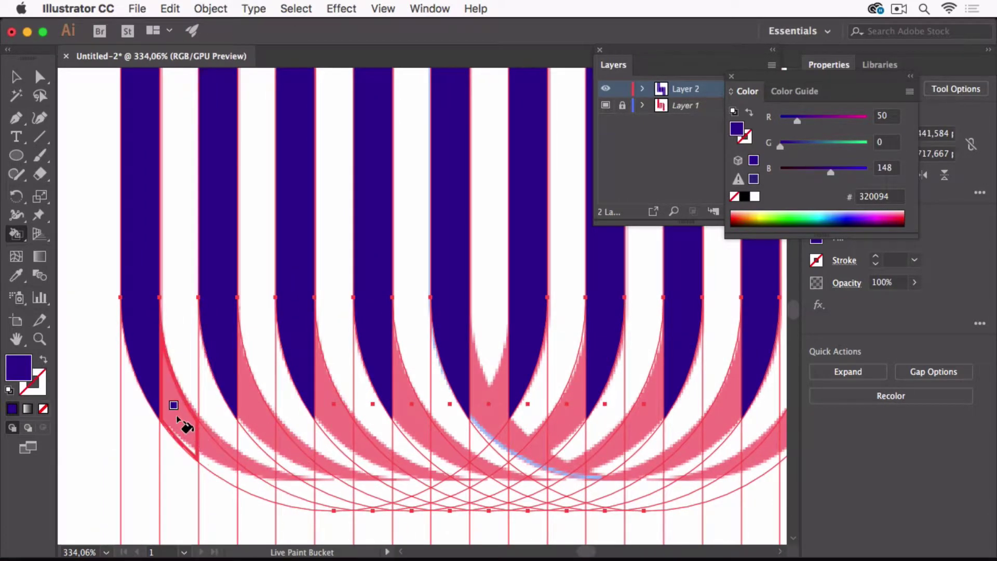
pyautogui.moveTo(179, 420)
pyautogui.mouseDown()
pyautogui.moveTo(223, 467)
pyautogui.moveTo(298, 509)
pyautogui.moveTo(322, 507)
pyautogui.mouseUp()
pyautogui.moveTo(256, 419)
pyautogui.mouseDown()
pyautogui.moveTo(335, 482)
pyautogui.moveTo(409, 521)
pyautogui.mouseUp()
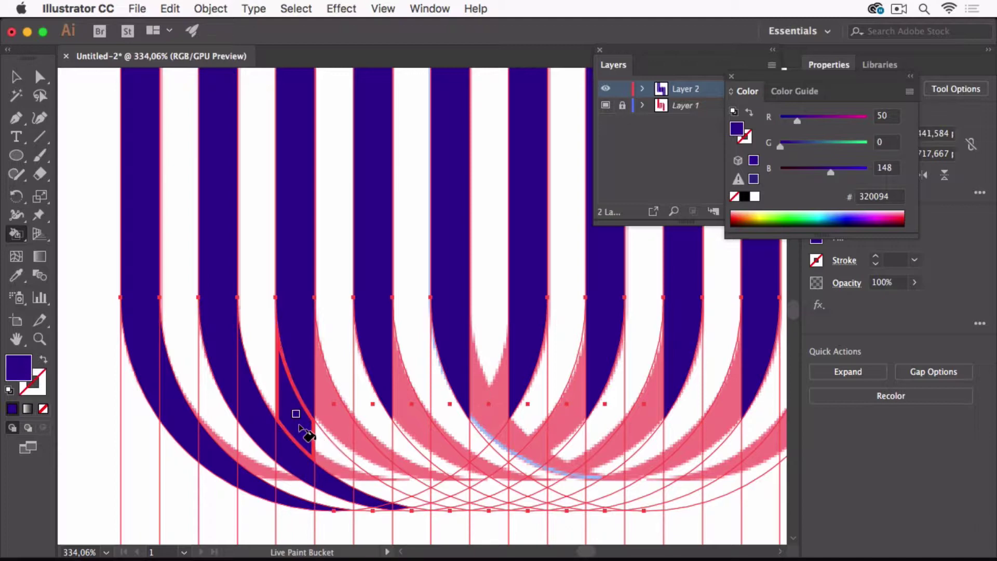
# Step: Reset the fill to purple and paint another curved stripe's faces purple
pyautogui.click(735, 198)
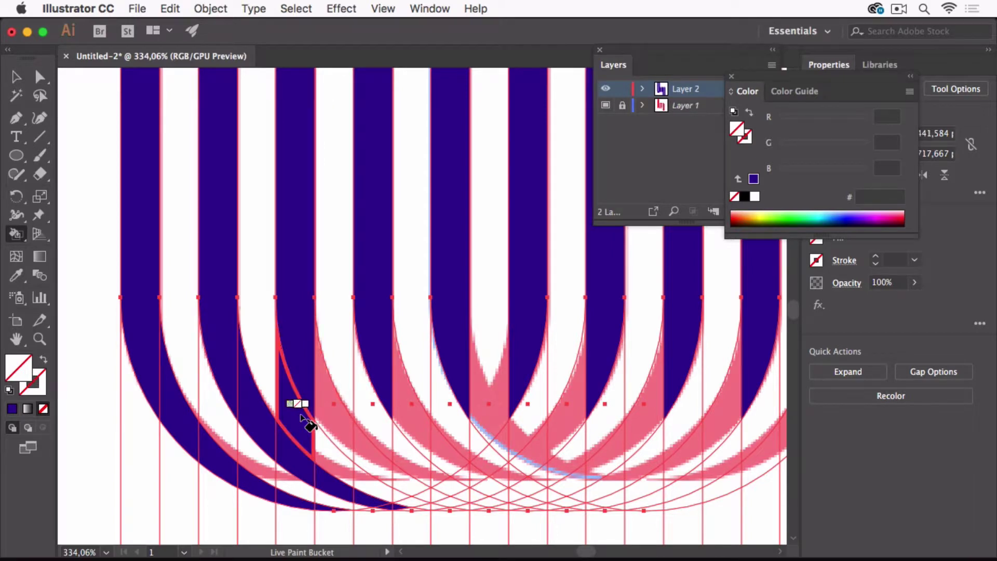
pyautogui.click(754, 179)
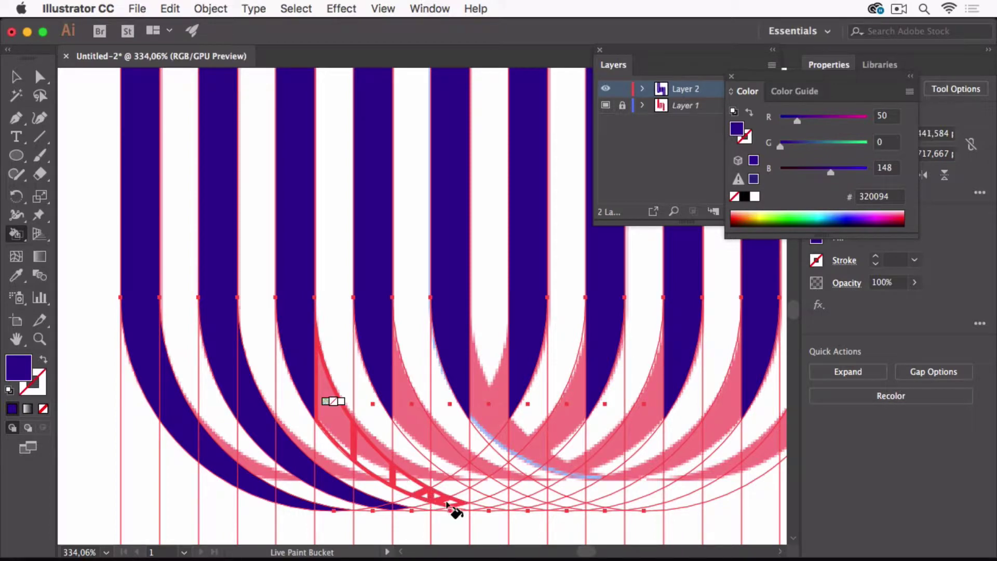
pyautogui.click(451, 505)
pyautogui.moveTo(431, 440)
pyautogui.mouseDown()
pyautogui.moveTo(414, 428)
pyautogui.moveTo(483, 494)
pyautogui.moveTo(527, 504)
pyautogui.mouseUp()
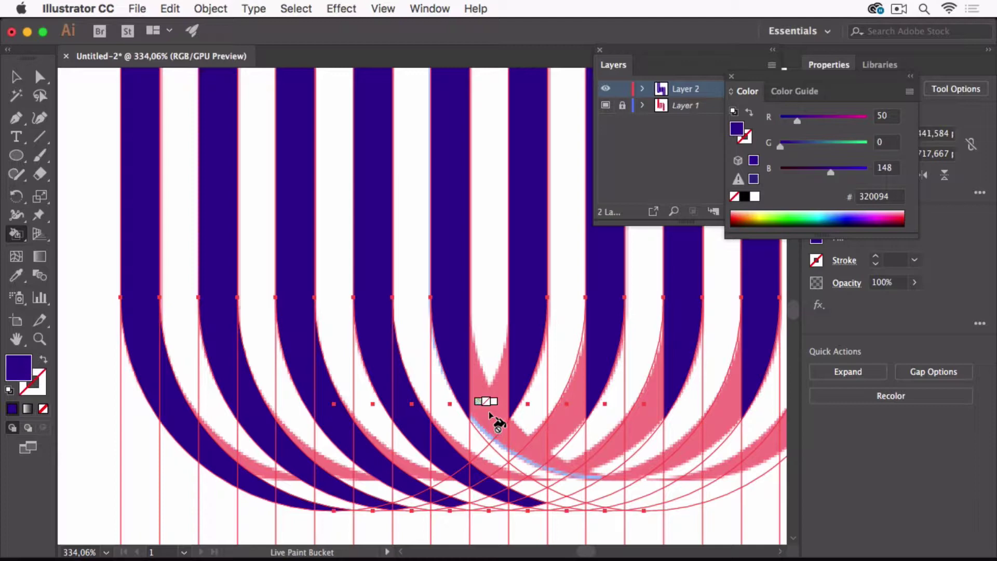
pyautogui.hscroll(5, 590, 396)
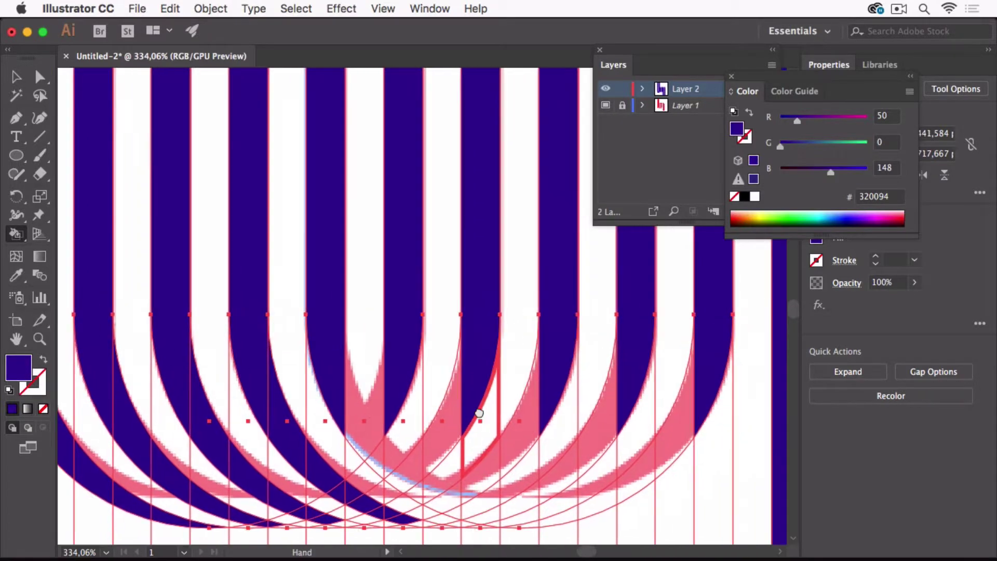
# Step: Zoom in on the overlapping lower arcs and isolate the Live Paint group
pyautogui.press('super+1')
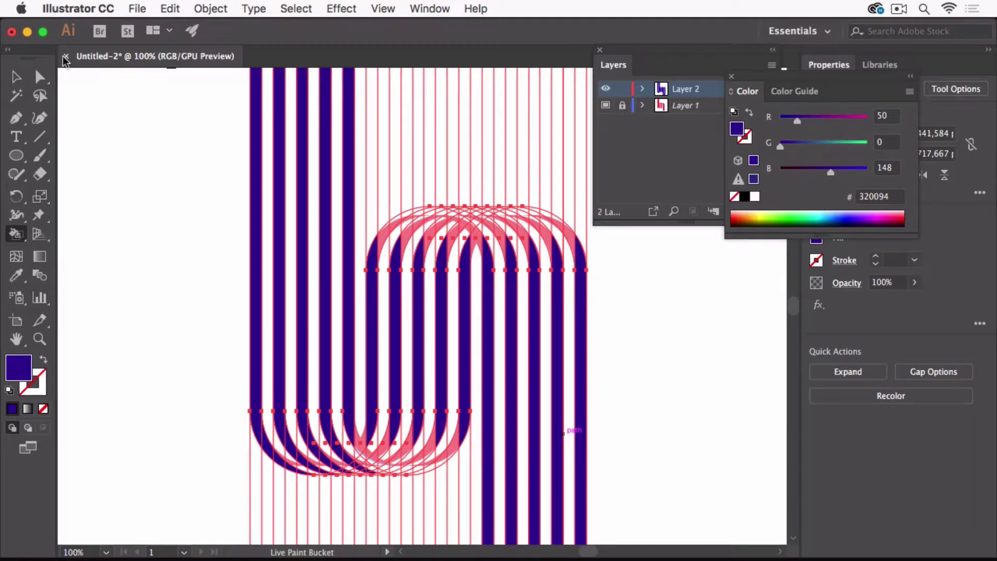
pyautogui.click(16, 78)
pyautogui.click(670, 407)
pyautogui.hscroll(3, 623, 390)
pyautogui.scroll(-2, 623, 389)
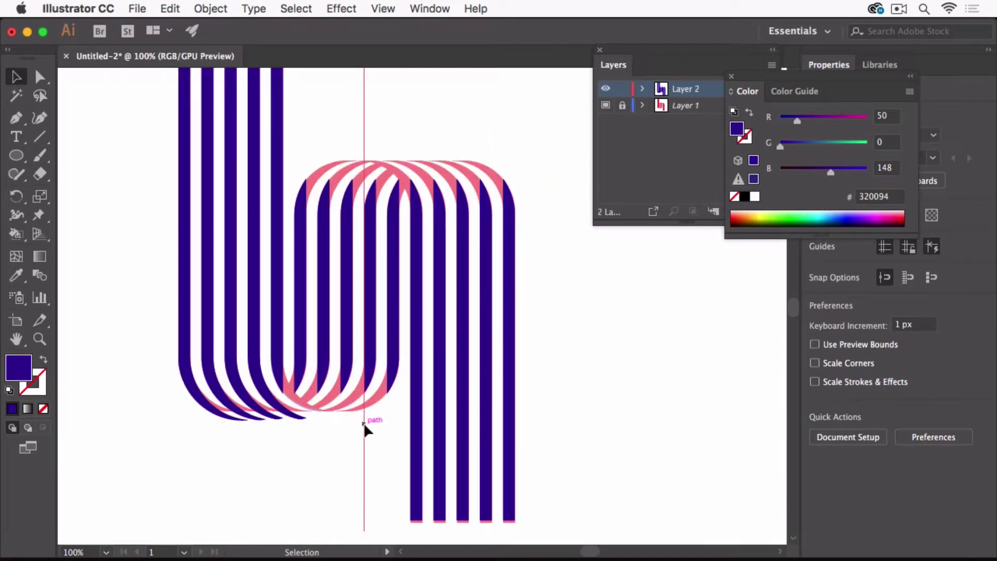
pyautogui.press('super+y')
pyautogui.moveTo(425, 409); pyautogui.dragTo(472, 428)
pyautogui.moveTo(305, 385); pyautogui.dragTo(440, 438)
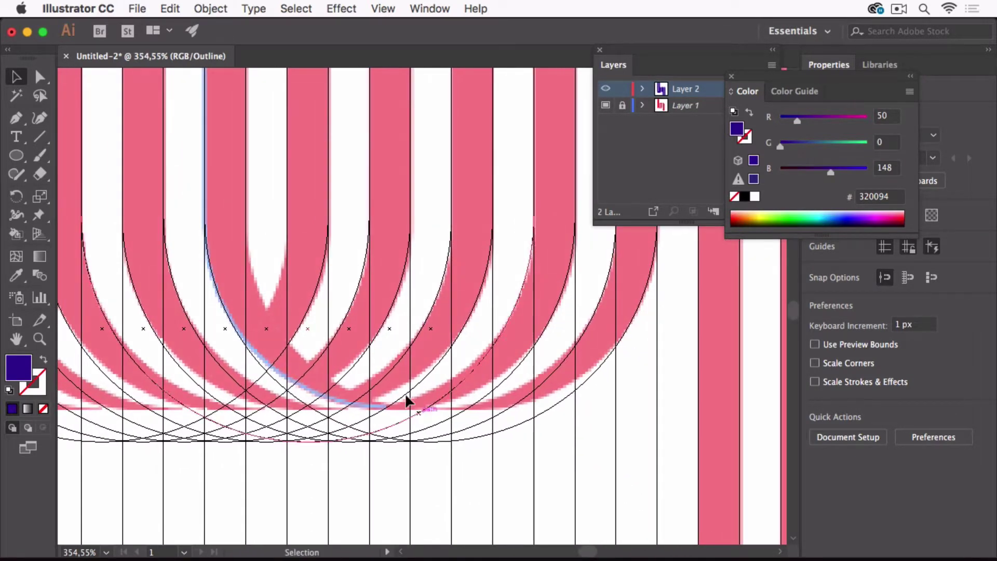
pyautogui.doubleClick(226, 312)
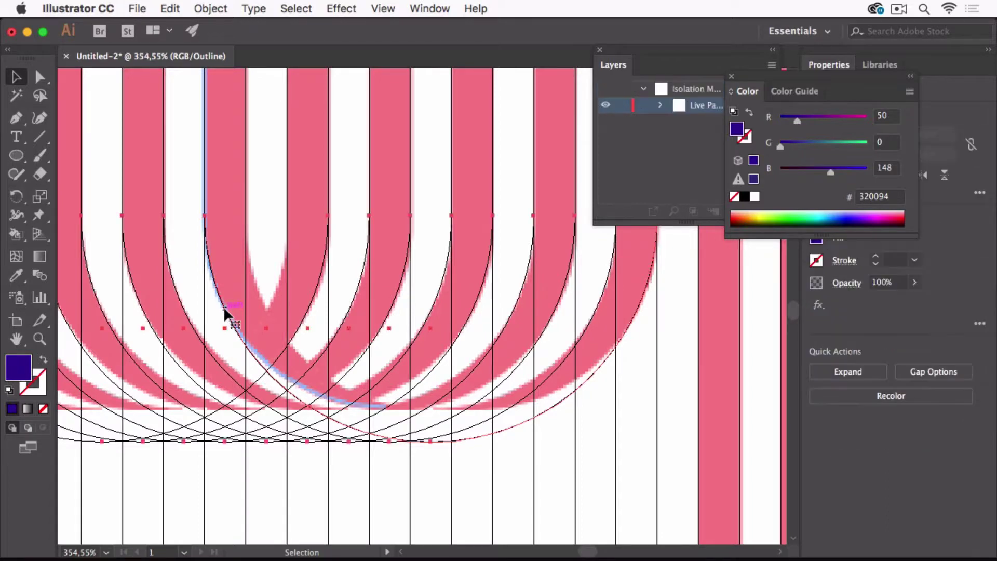
pyautogui.press('super+y')
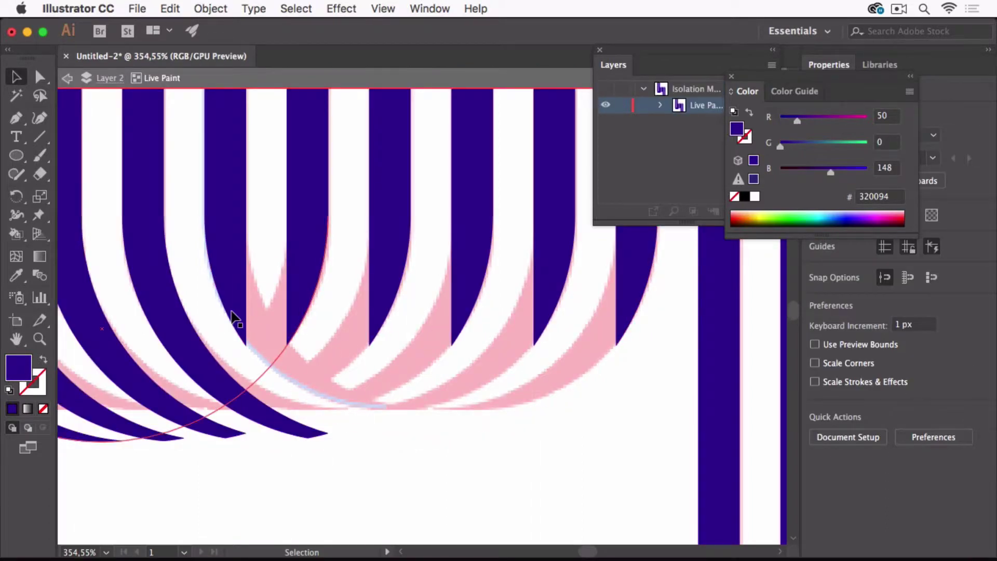
# Step: Duplicate the lower arc and place the copy one stripe to the right
pyautogui.click(232, 312)
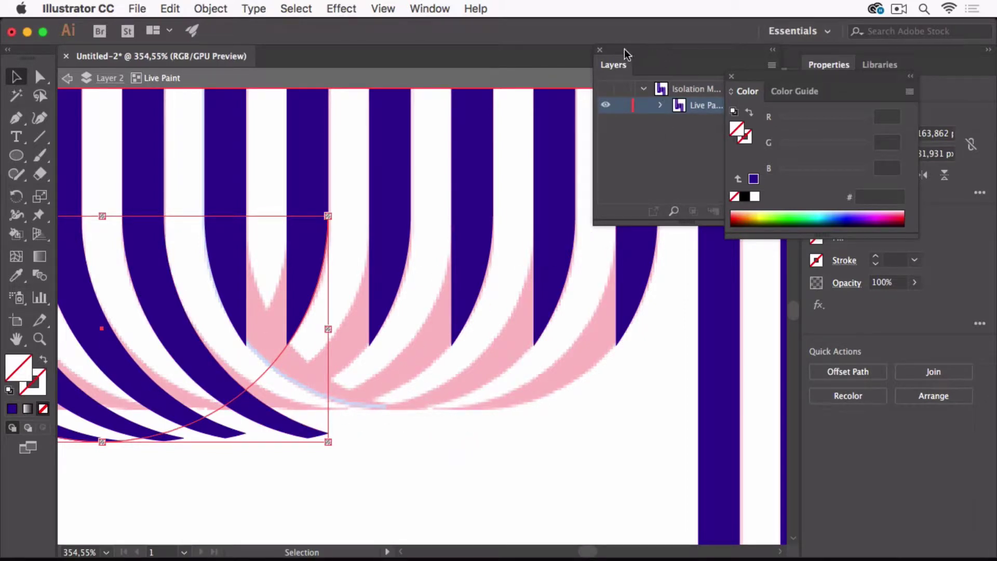
pyautogui.moveTo(341, 260); pyautogui.dragTo(461, 345)
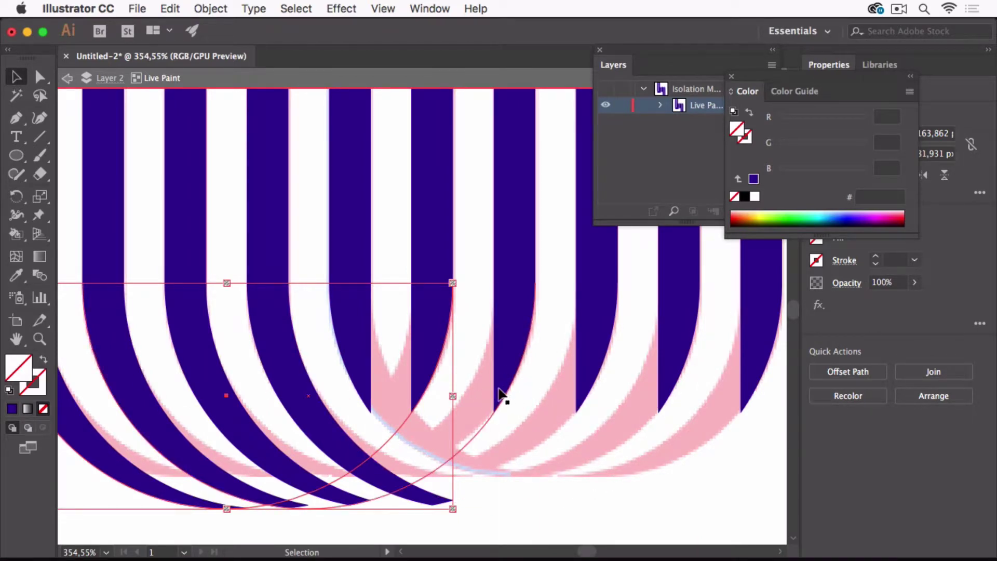
pyautogui.click(473, 335)
pyautogui.click(402, 423)
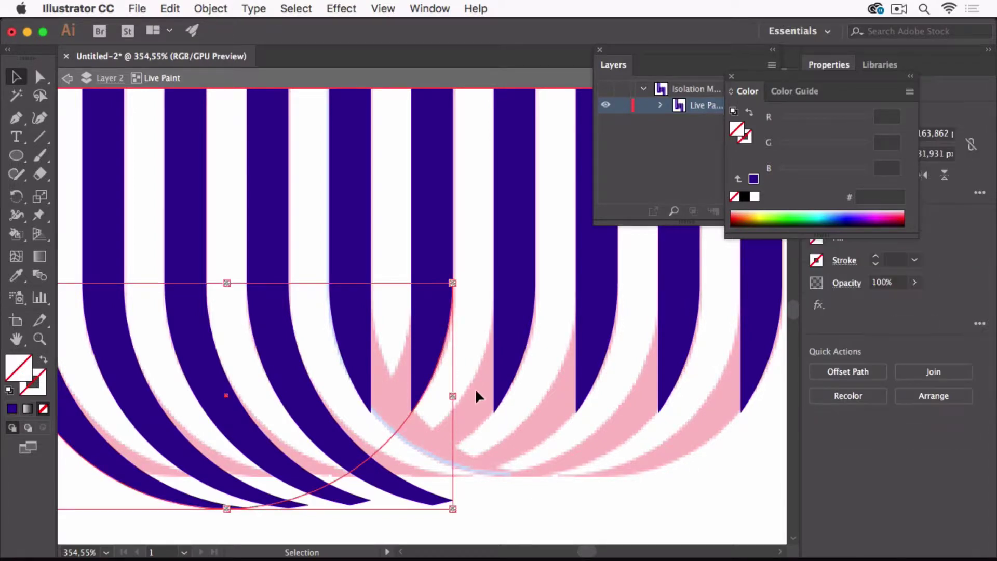
pyautogui.click(393, 316)
pyautogui.press('super+z')
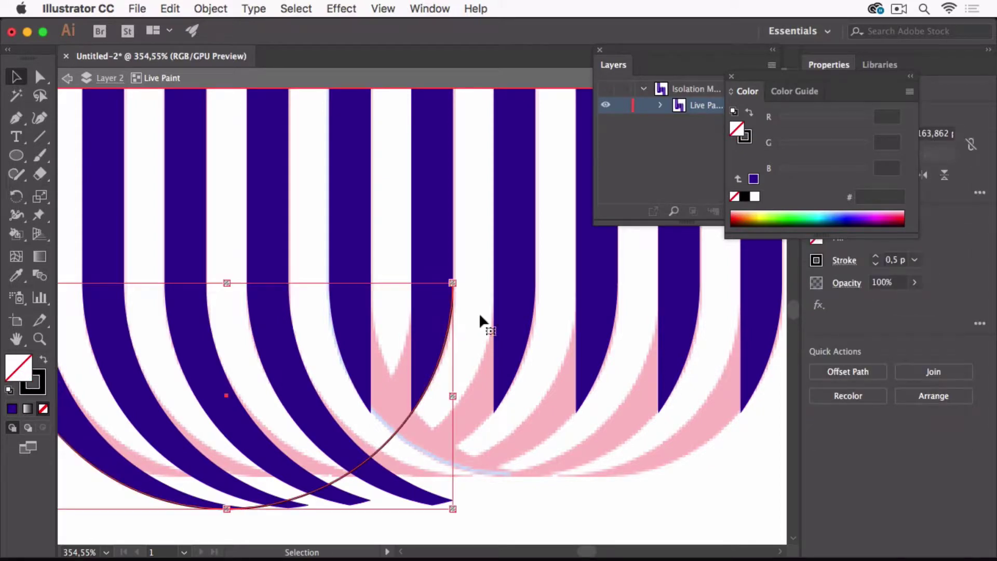
pyautogui.moveTo(450, 325); pyautogui.dragTo(755, 345)
pyautogui.moveTo(367, 345); pyautogui.dragTo(285, 350)
pyautogui.click(238, 252)
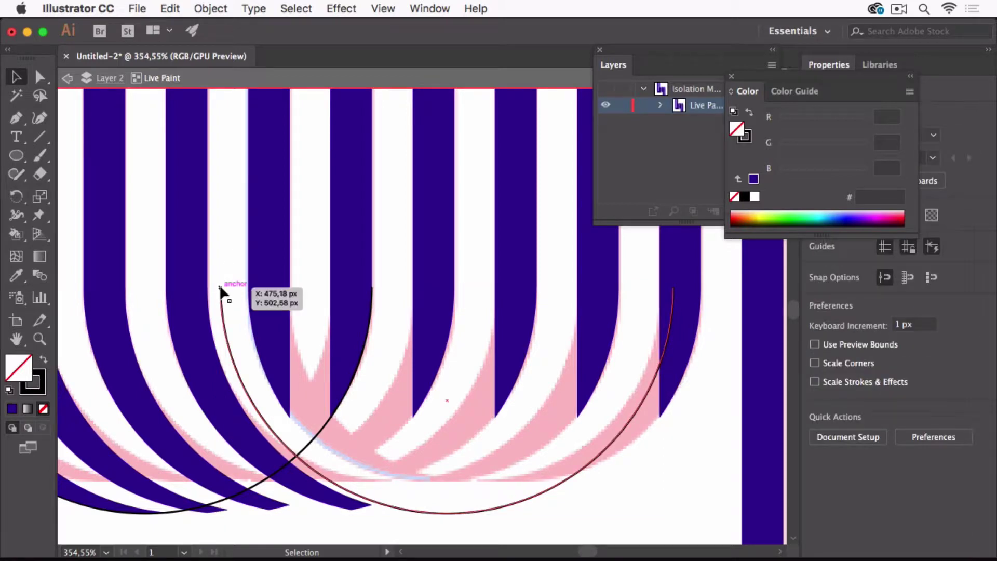
pyautogui.moveTo(221, 289); pyautogui.dragTo(289, 289)
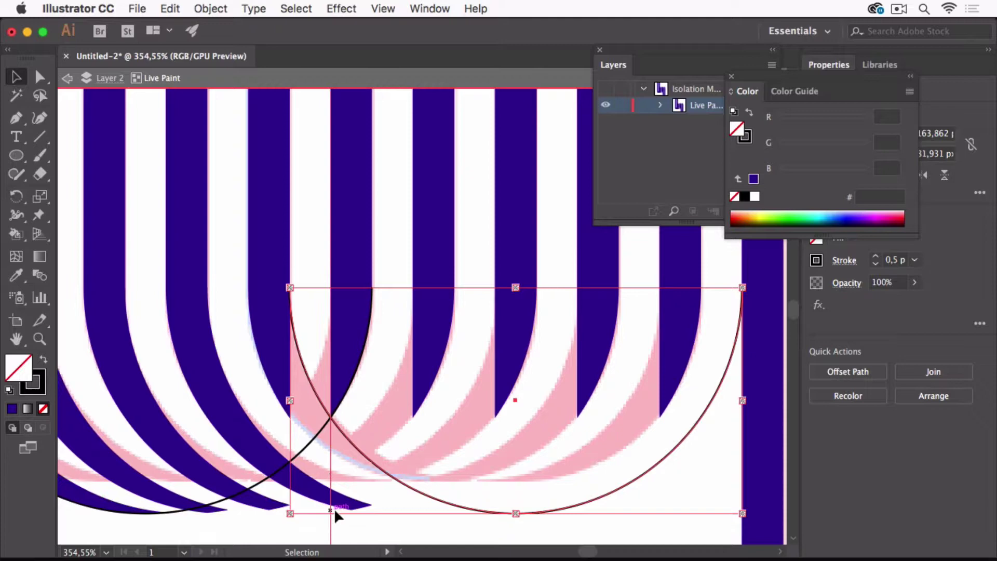
# Step: Set the stroke of both lower arcs to None
pyautogui.keyDown('shift'); pyautogui.click(311, 451); pyautogui.keyUp('shift')
pyautogui.click(44, 410)
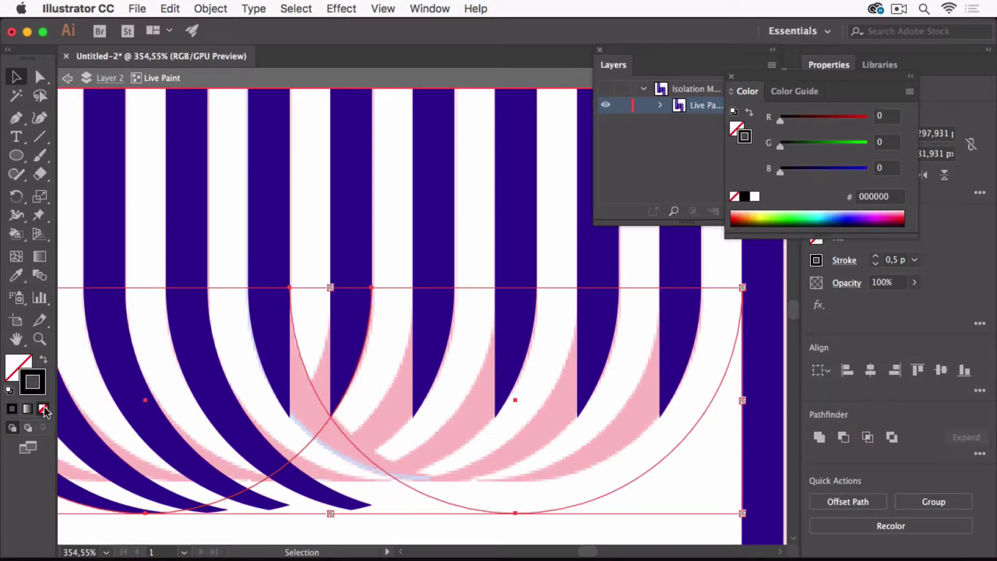
pyautogui.click(688, 520)
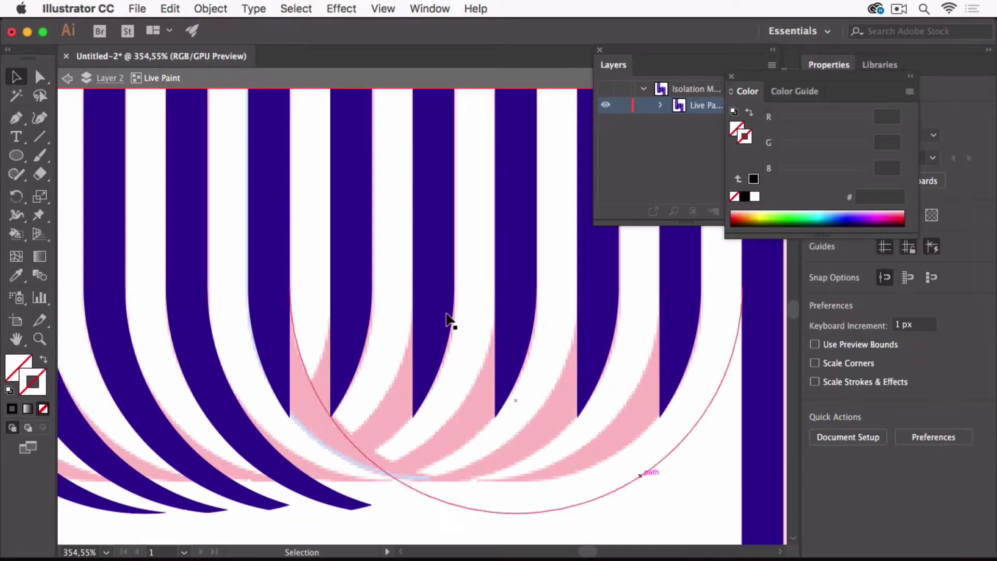
pyautogui.moveTo(414, 216); pyautogui.dragTo(269, 447)
pyautogui.scroll(5, 268, 446)
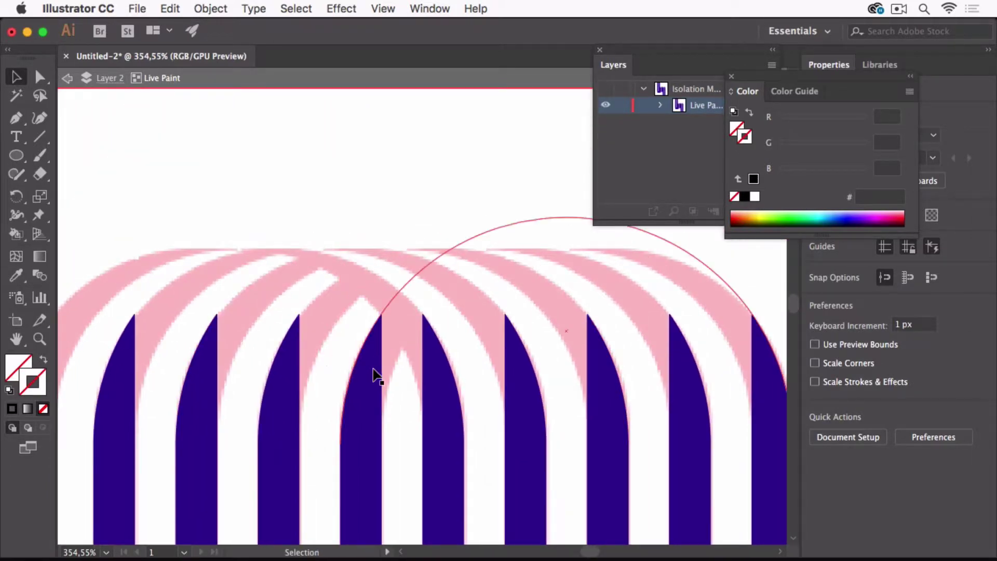
# Step: Duplicate the top arch circle to the right and nudge the copy into line
pyautogui.click(388, 306)
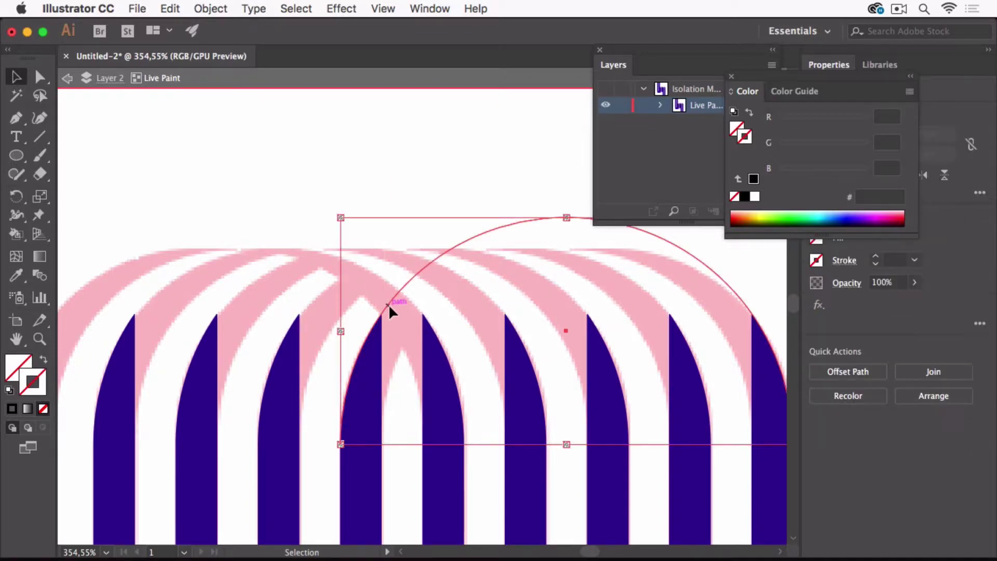
pyautogui.click(416, 197)
pyautogui.click(423, 271)
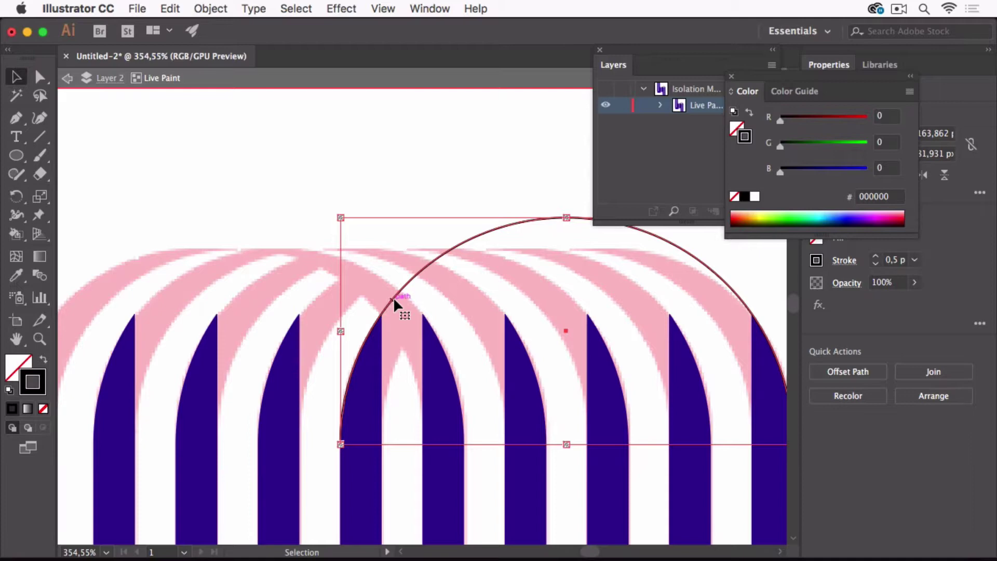
pyautogui.moveTo(391, 298); pyautogui.dragTo(448, 299)
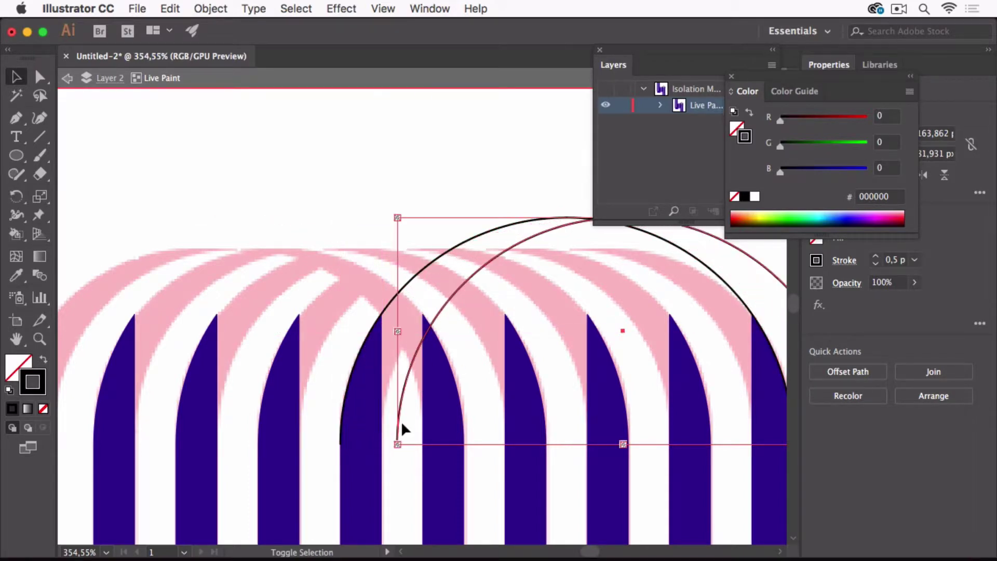
pyautogui.click(403, 474)
pyautogui.moveTo(398, 444); pyautogui.dragTo(382, 448)
# Step: Remove both circles' strokes, exit isolation, and switch to Outline view
pyautogui.click(400, 288)
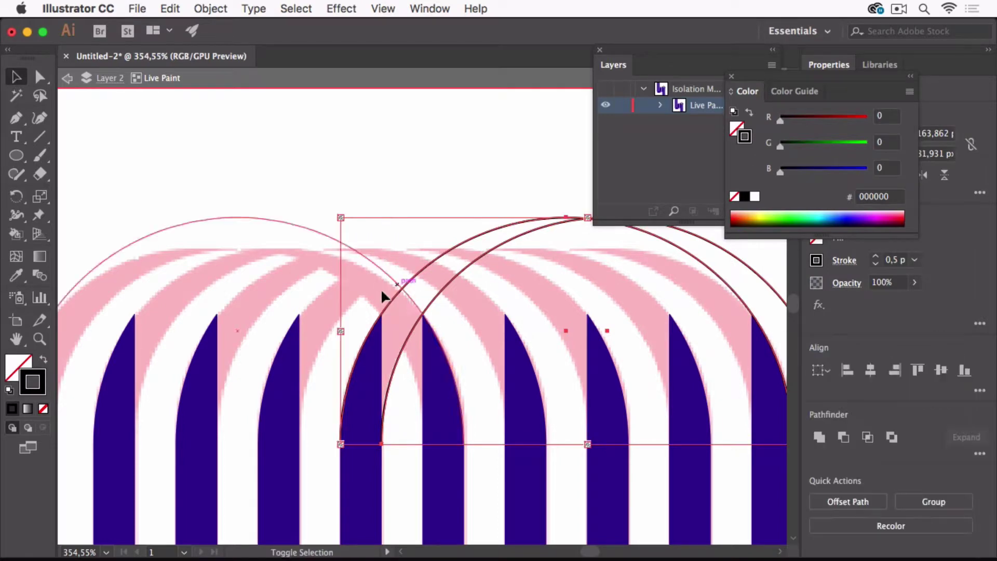
pyautogui.click(45, 409)
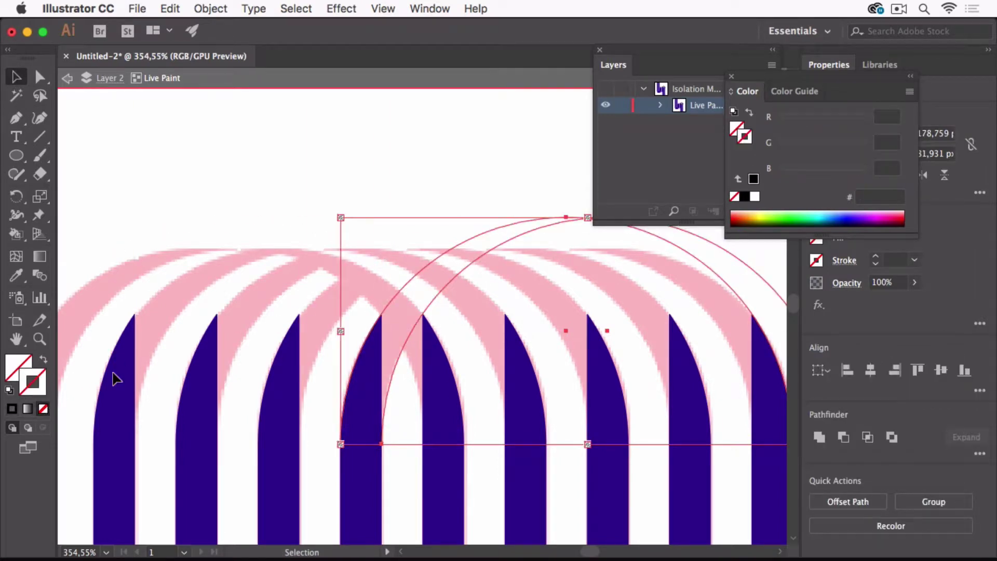
pyautogui.click(283, 194)
pyautogui.press('Escape')
pyautogui.press('super+y')
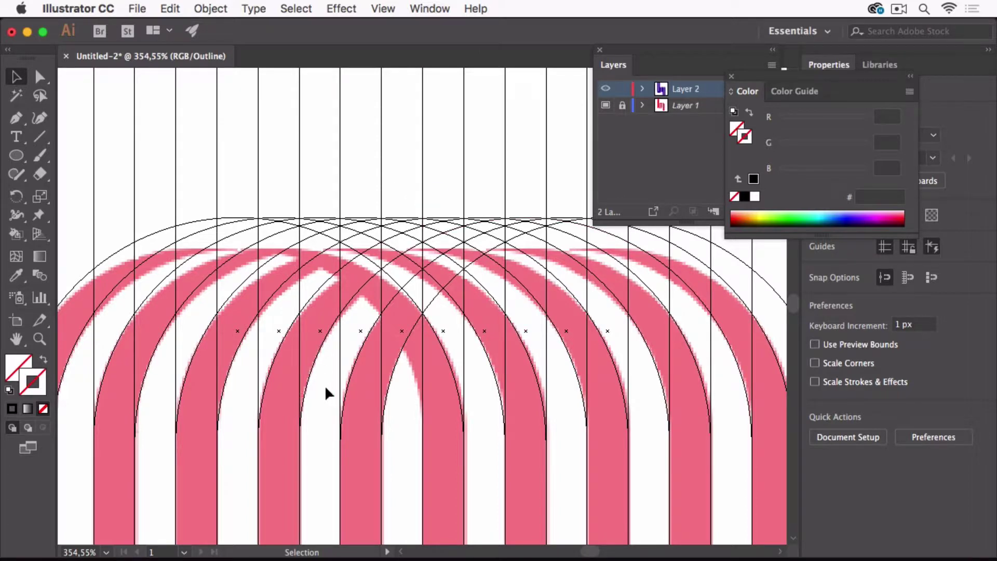
# Step: Back in Preview, live-paint the small overlap region purple #320094
pyautogui.press('super+y')
pyautogui.scroll(-5, 317, 422)
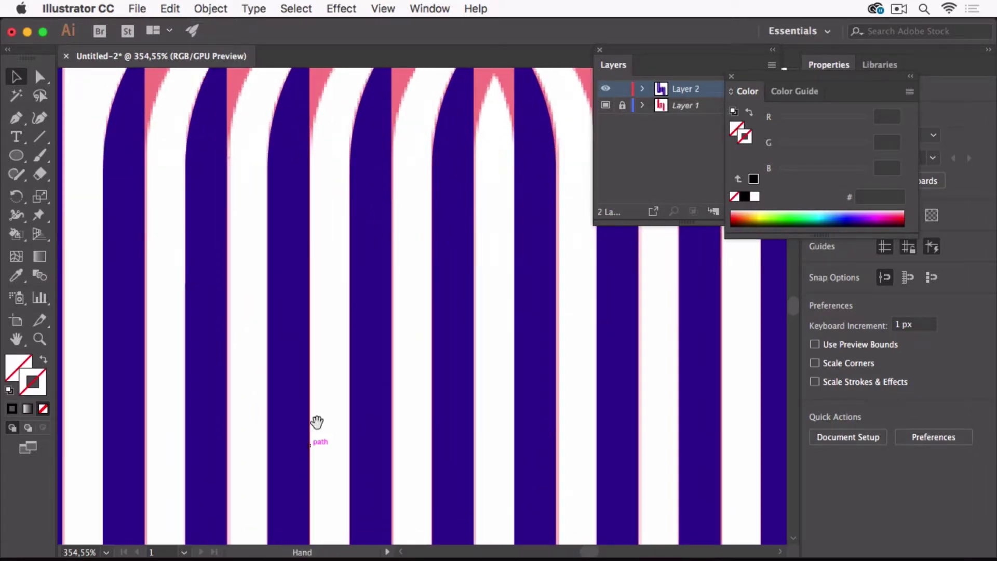
pyautogui.scroll(-10, 316, 422)
pyautogui.click(241, 242)
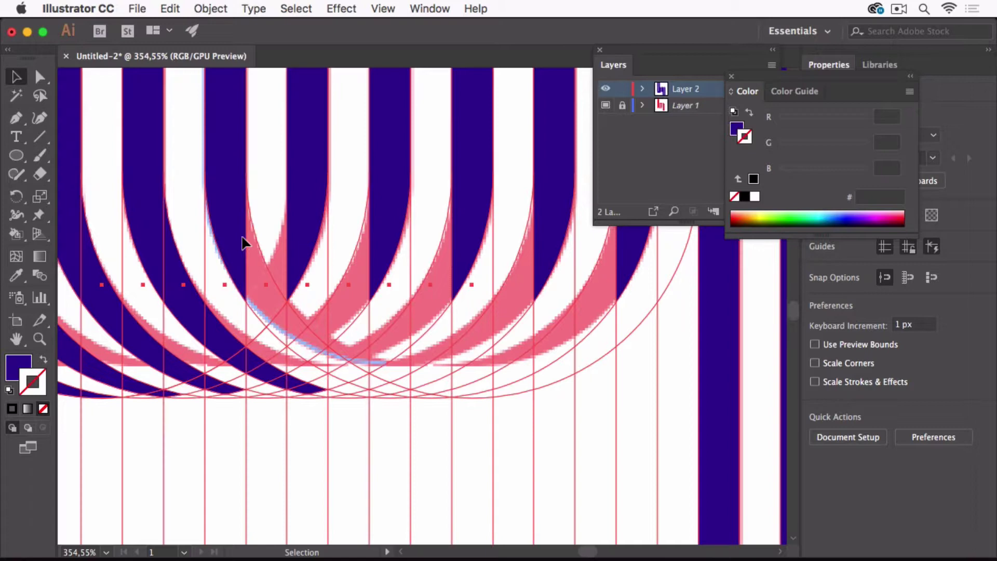
pyautogui.click(17, 234)
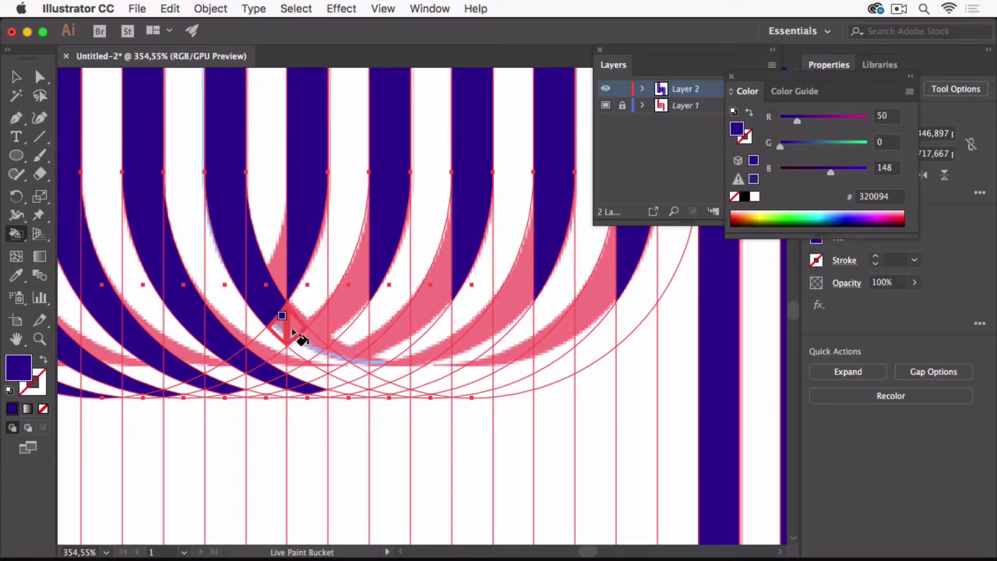
pyautogui.click(393, 389)
# Step: Zoom in on the crossing arcs and return to the Selection tool
pyautogui.scroll(5, 447, 200)
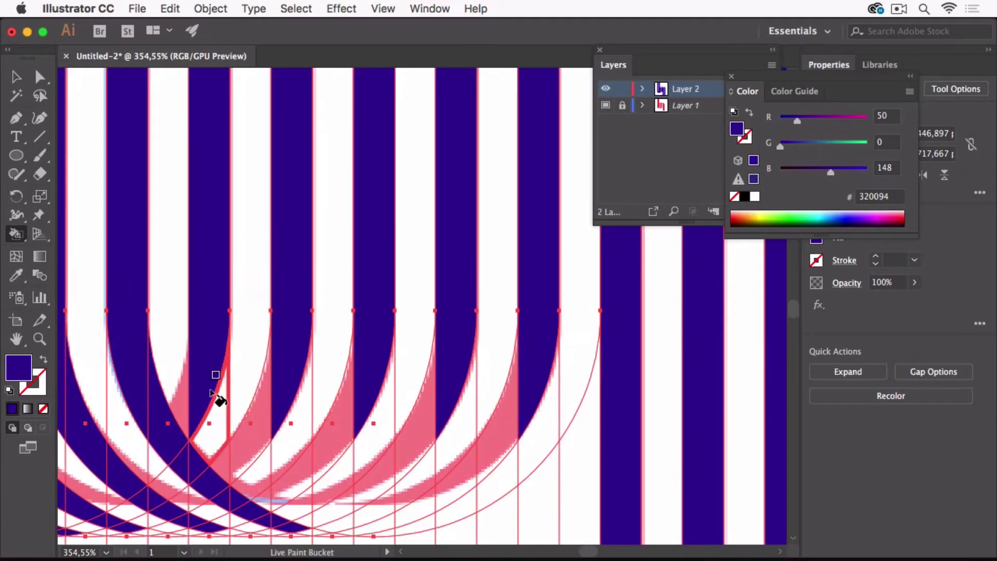
pyautogui.scroll(-3, 297, 373)
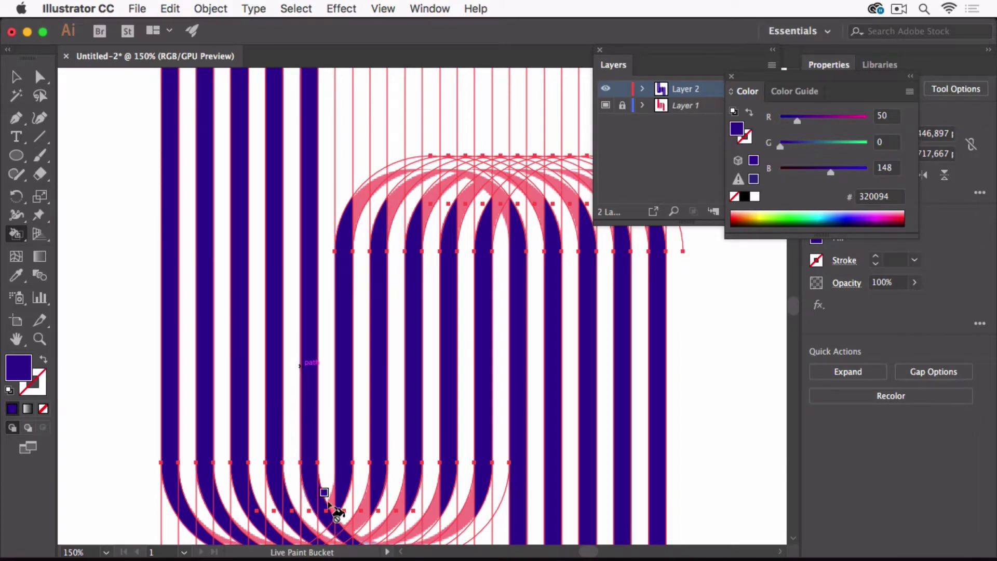
pyautogui.moveTo(381, 480); pyautogui.dragTo(347, 385)
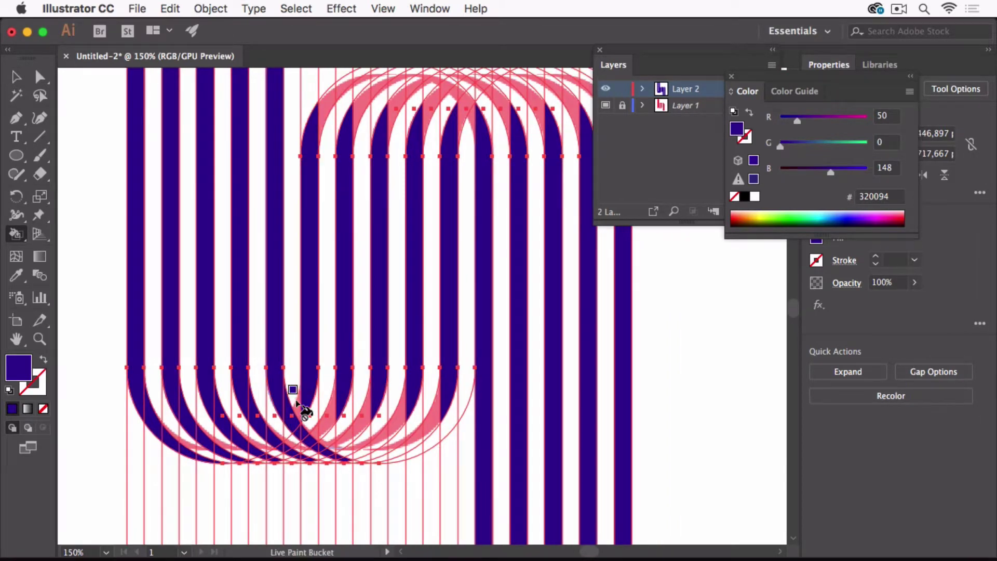
pyautogui.moveTo(437, 214); pyautogui.dragTo(345, 301)
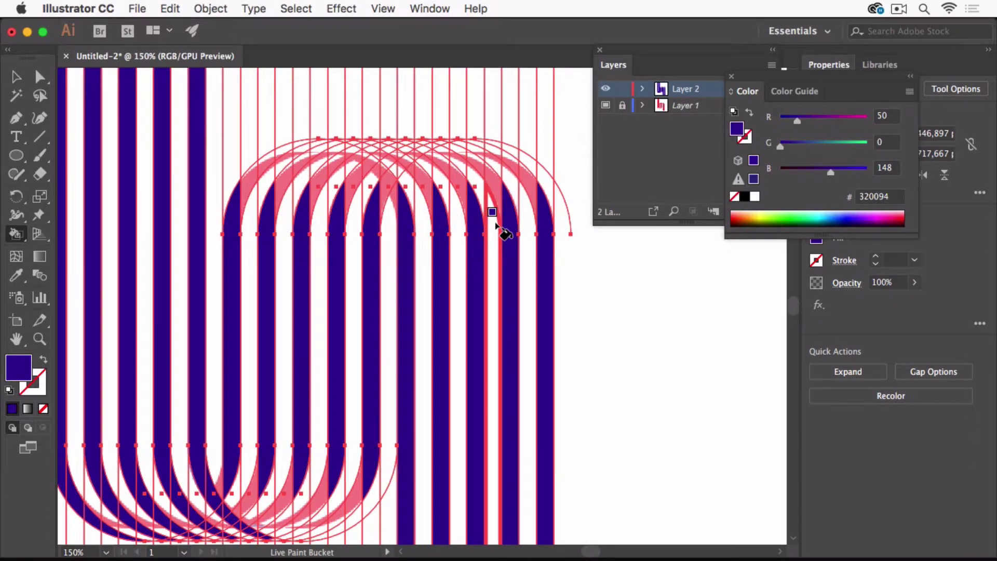
pyautogui.moveTo(334, 443); pyautogui.dragTo(388, 350)
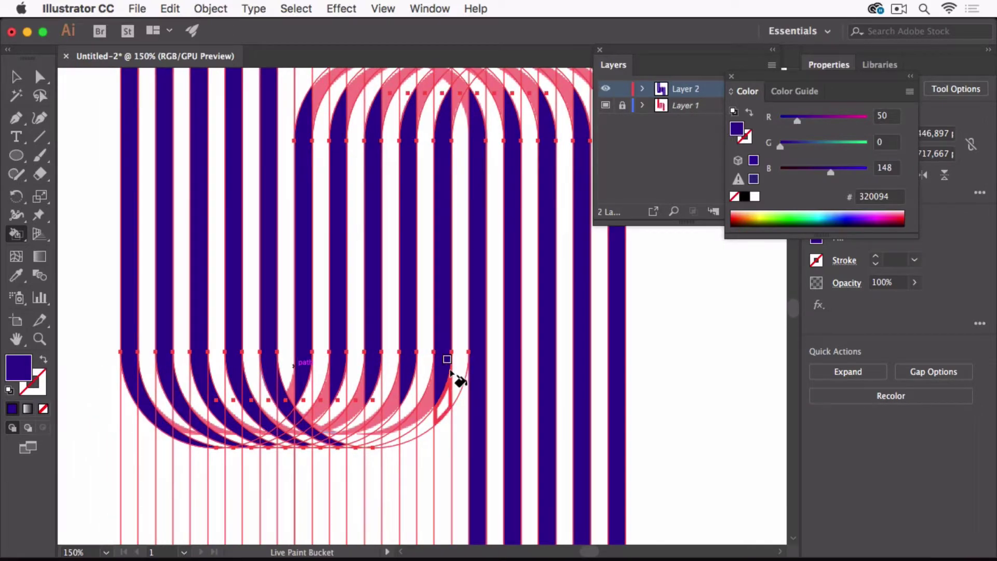
pyautogui.moveTo(297, 369); pyautogui.dragTo(430, 396)
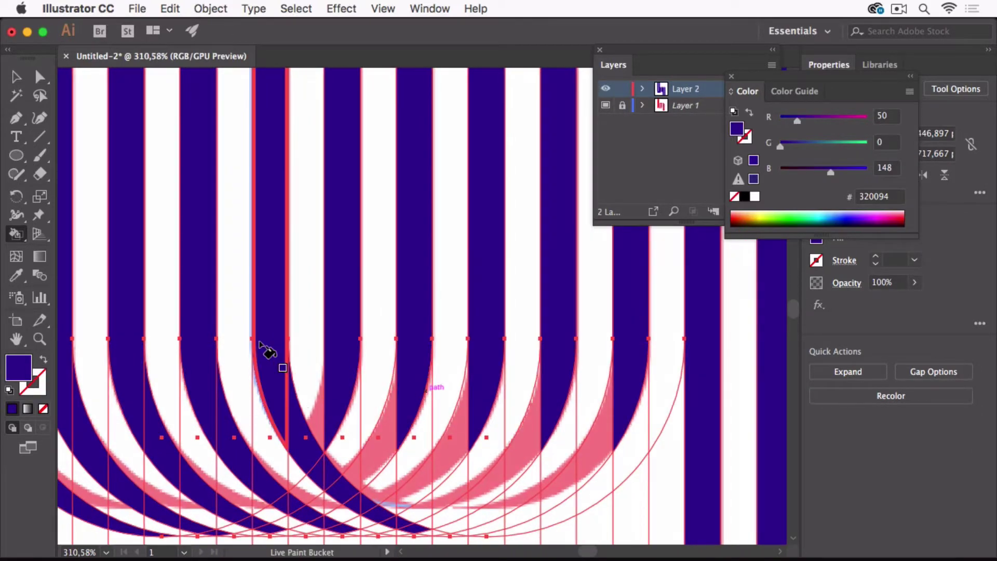
pyautogui.click(16, 78)
pyautogui.moveTo(257, 385); pyautogui.dragTo(334, 310)
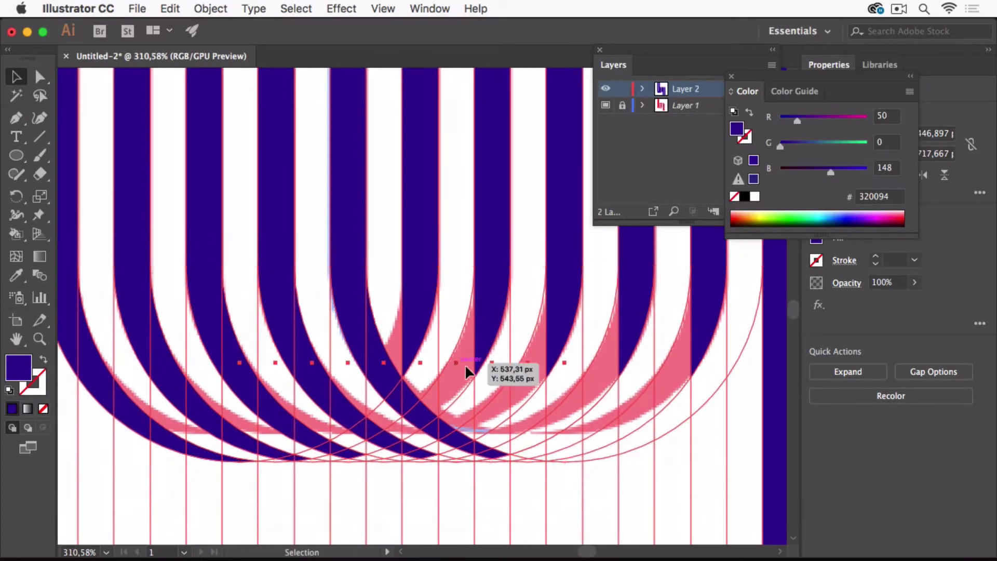
# Step: Isolate the Live Paint group and duplicate a lower arc one stripe to the left
pyautogui.doubleClick(420, 326)
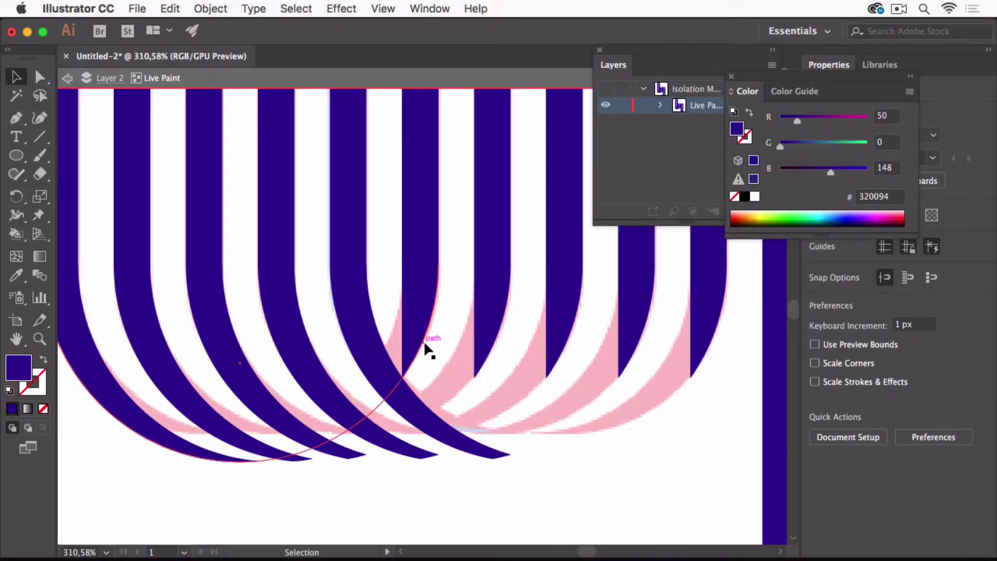
pyautogui.click(424, 340)
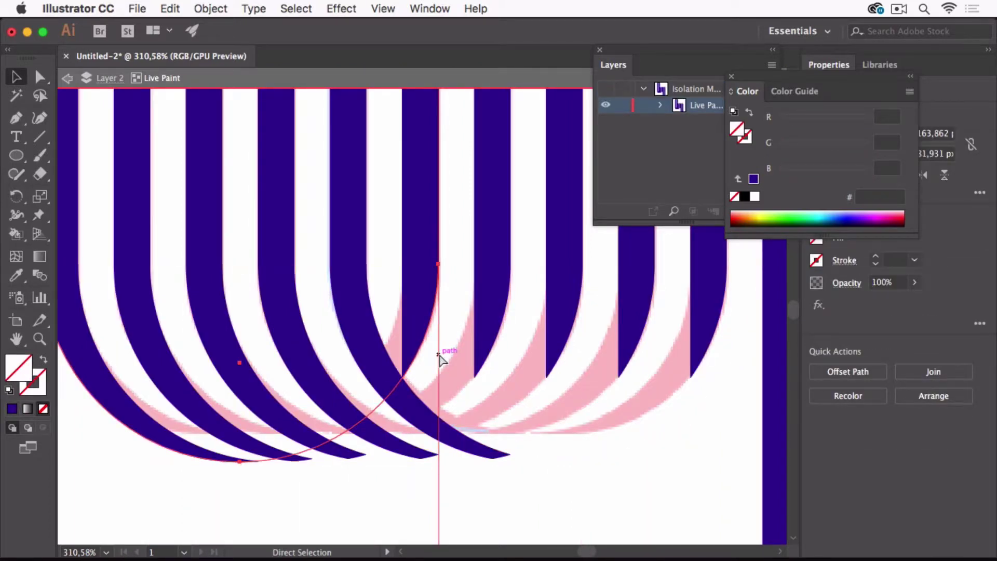
pyautogui.press('super+z')
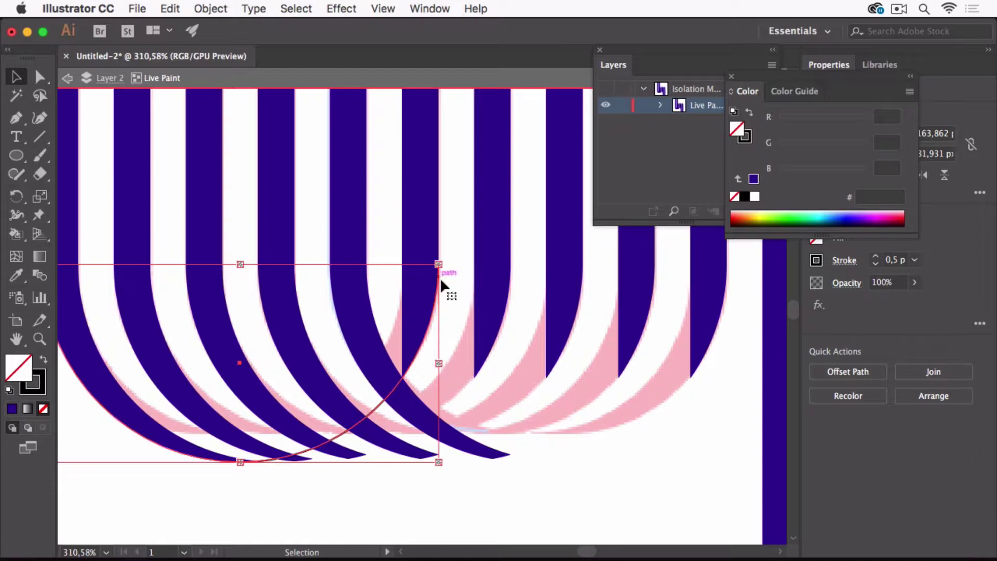
pyautogui.click(441, 275)
pyautogui.moveTo(439, 270); pyautogui.dragTo(404, 273)
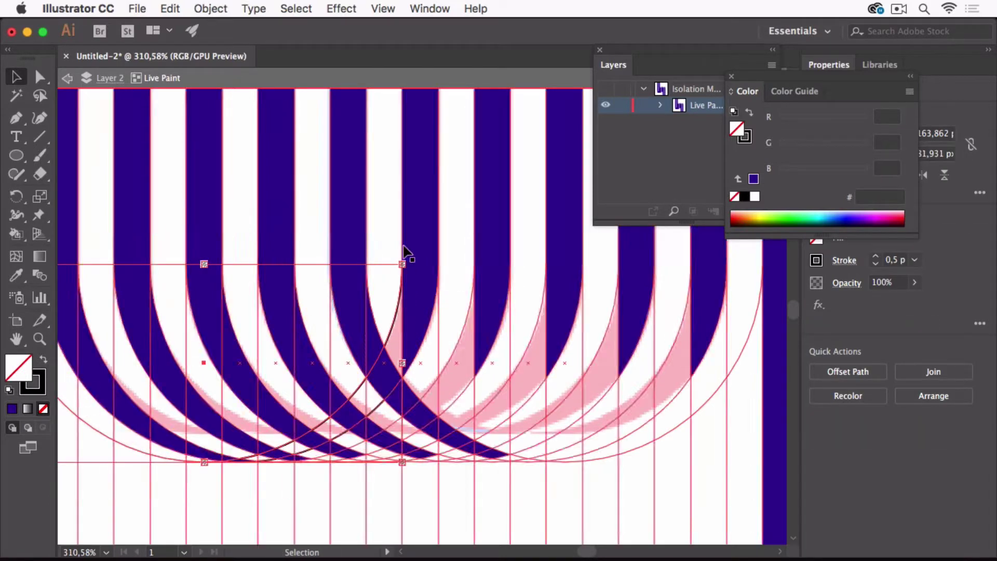
# Step: Set both arcs' stroke to None and exit isolation mode
pyautogui.keyDown('shift'); pyautogui.click(382, 408); pyautogui.keyUp('shift')
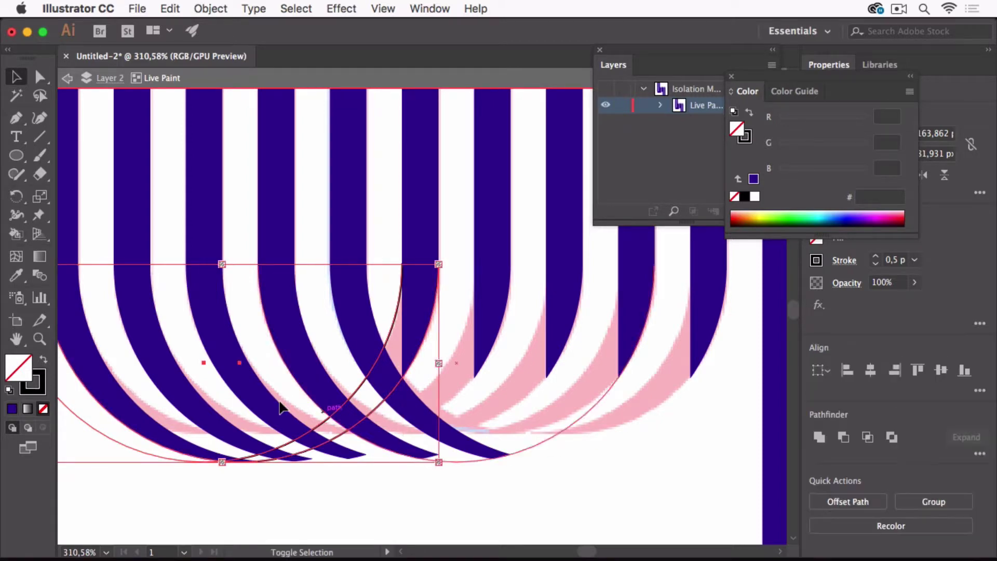
pyautogui.click(43, 409)
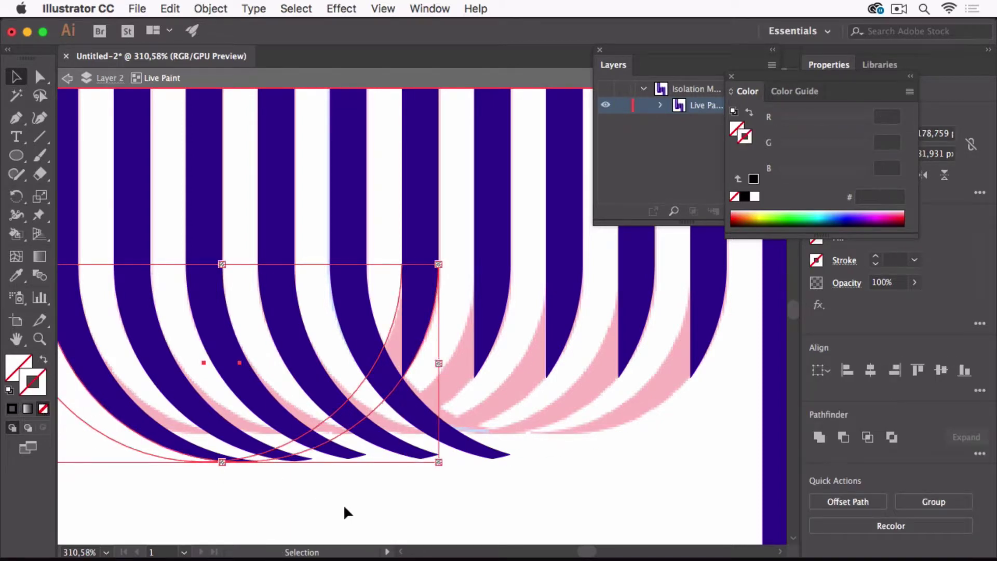
pyautogui.doubleClick(379, 511)
# Step: Live-paint the white wedge and the curved lower strip dark purple #320094
pyautogui.scroll(2, 421, 286)
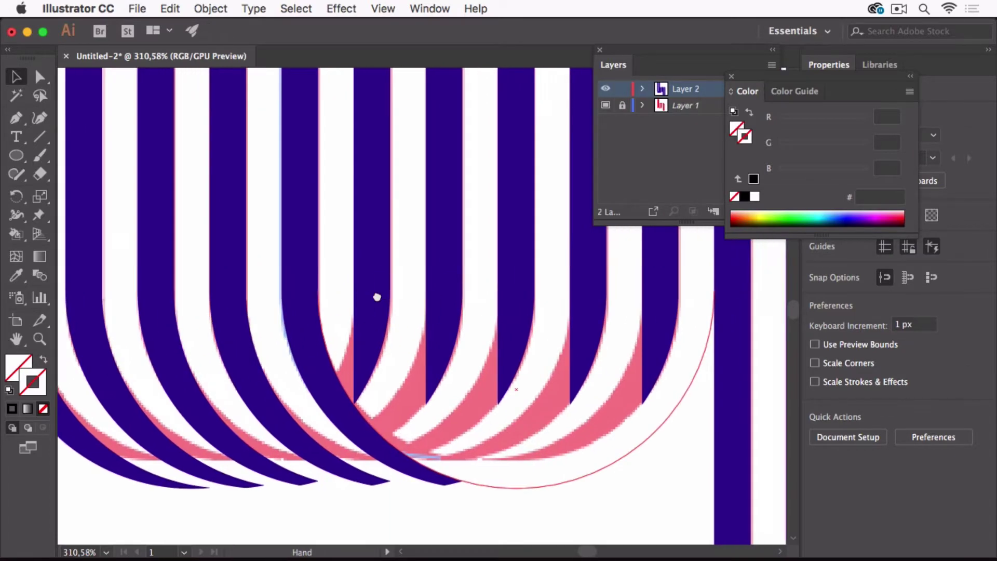
pyautogui.click(413, 318)
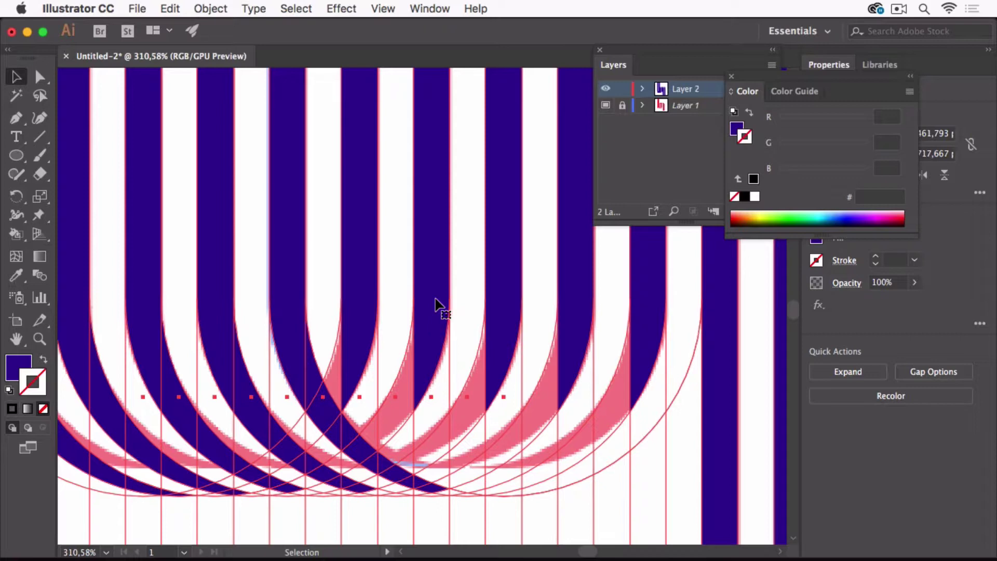
pyautogui.click(14, 235)
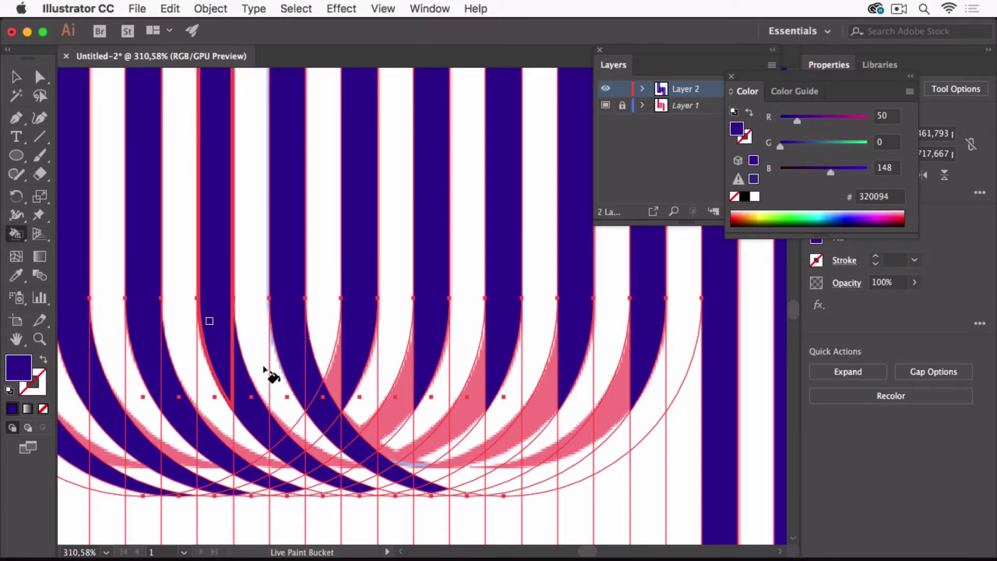
pyautogui.click(336, 384)
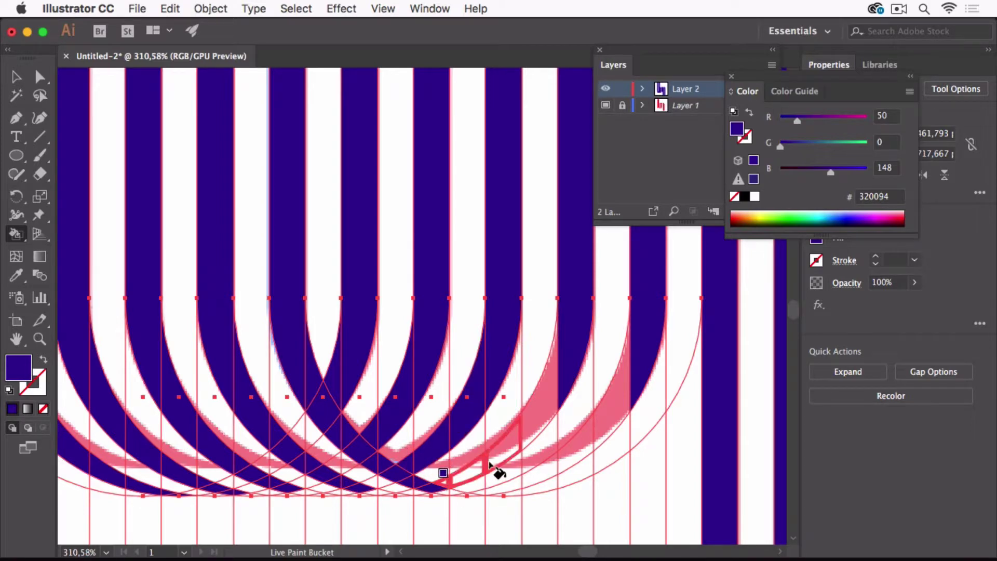
pyautogui.click(542, 420)
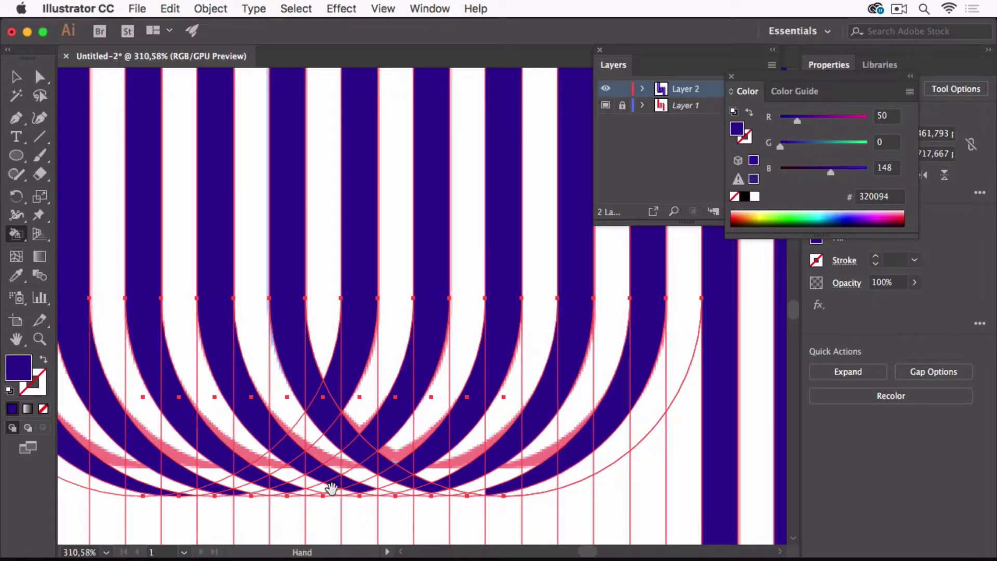
# Step: Fill the small bottom wedge and three white bottom lenses purple
pyautogui.scroll(-5, 364, 457)
pyautogui.hscroll(-2, 364, 457)
pyautogui.scroll(10, 334, 416)
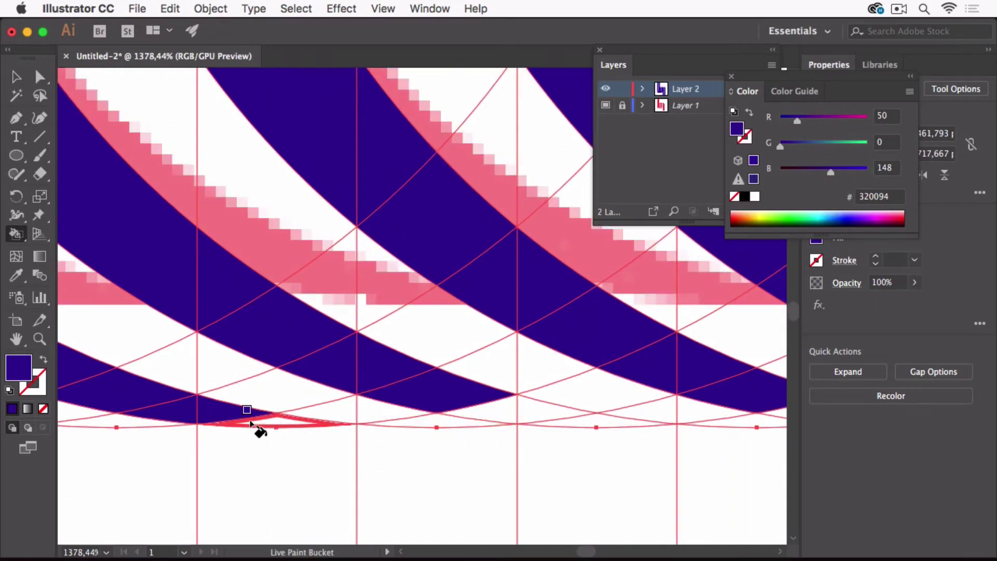
pyautogui.click(275, 423)
pyautogui.hscroll(3, 275, 423)
pyautogui.scroll(-1, 275, 424)
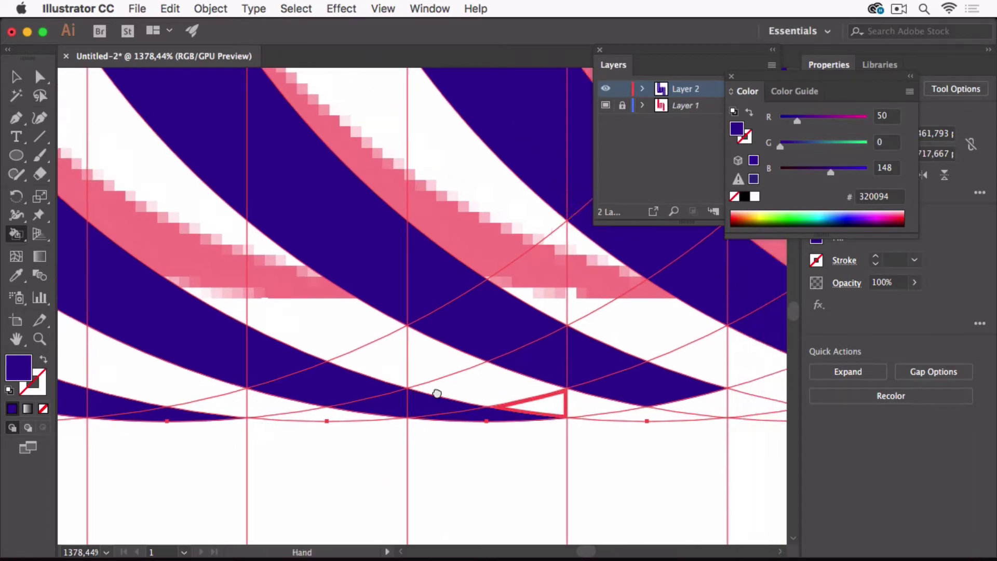
pyautogui.click(456, 392)
pyautogui.click(519, 407)
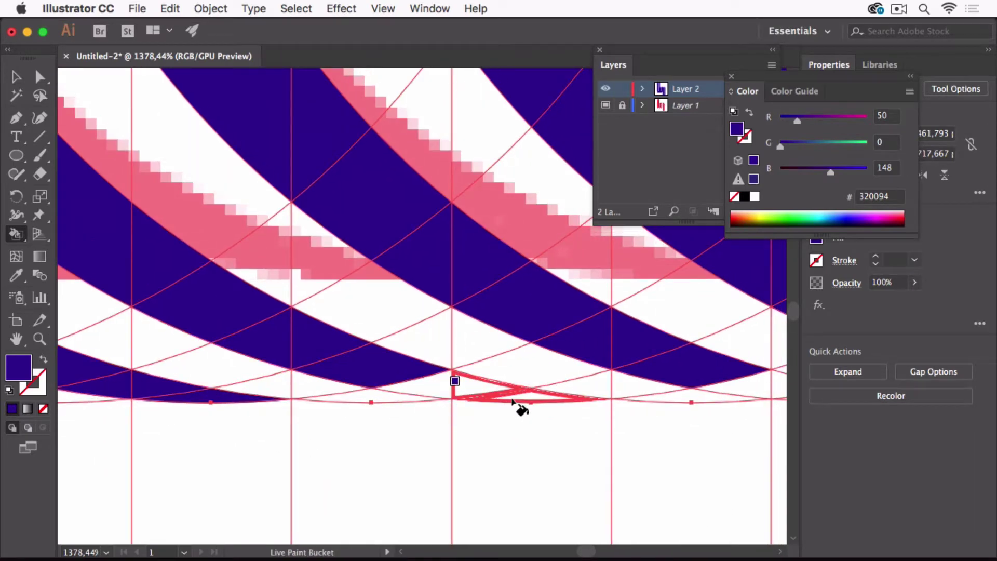
pyautogui.click(431, 396)
# Step: Fill the remaining bottom slivers purple, then view at 100% and deselect
pyautogui.moveTo(615, 352); pyautogui.dragTo(168, 347)
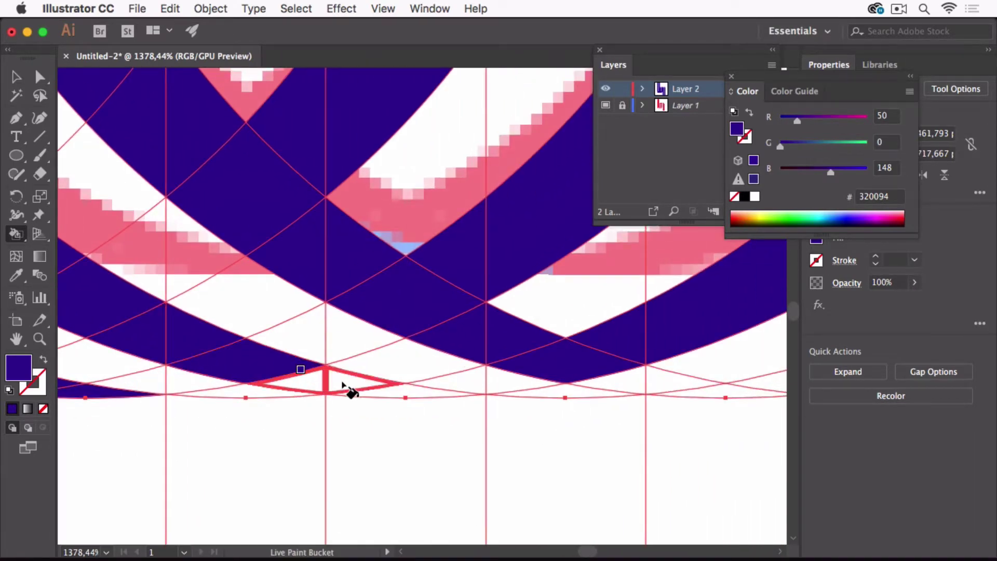
pyautogui.click(409, 397)
pyautogui.hscroll(3, 439, 372)
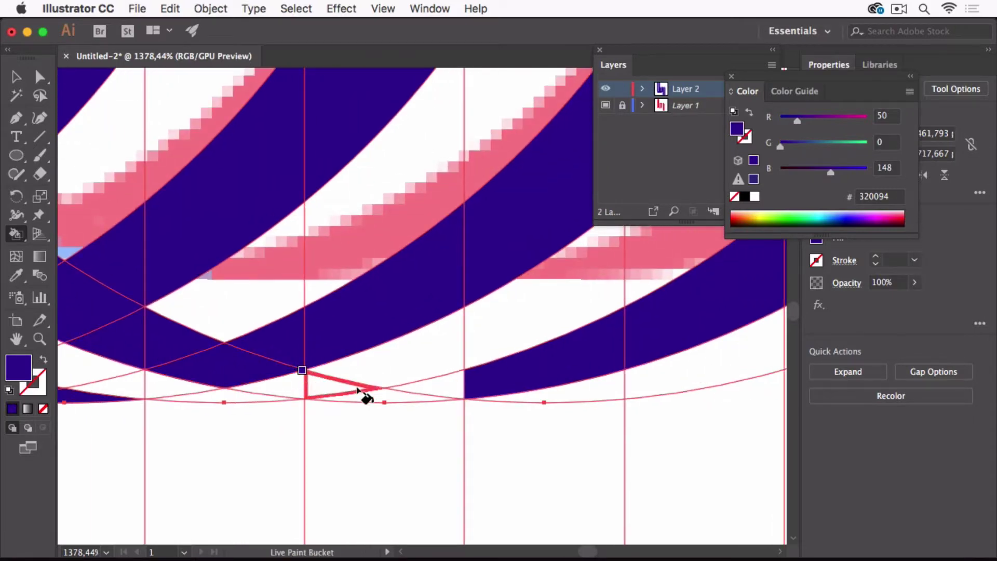
pyautogui.click(356, 385)
pyautogui.click(273, 380)
pyautogui.click(432, 387)
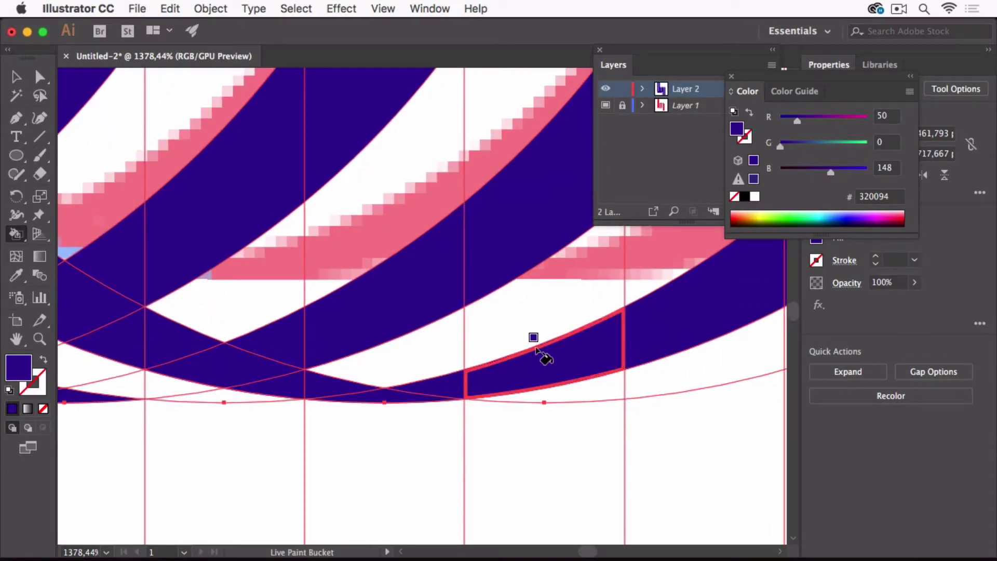
pyautogui.press('super+1')
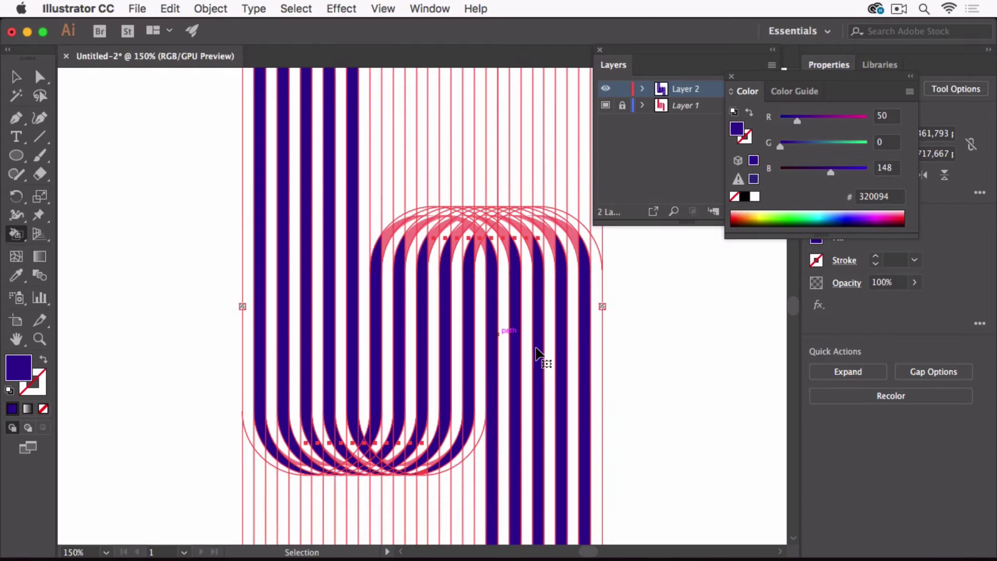
pyautogui.keyDown('super'); pyautogui.click(643, 401); pyautogui.keyUp('super')
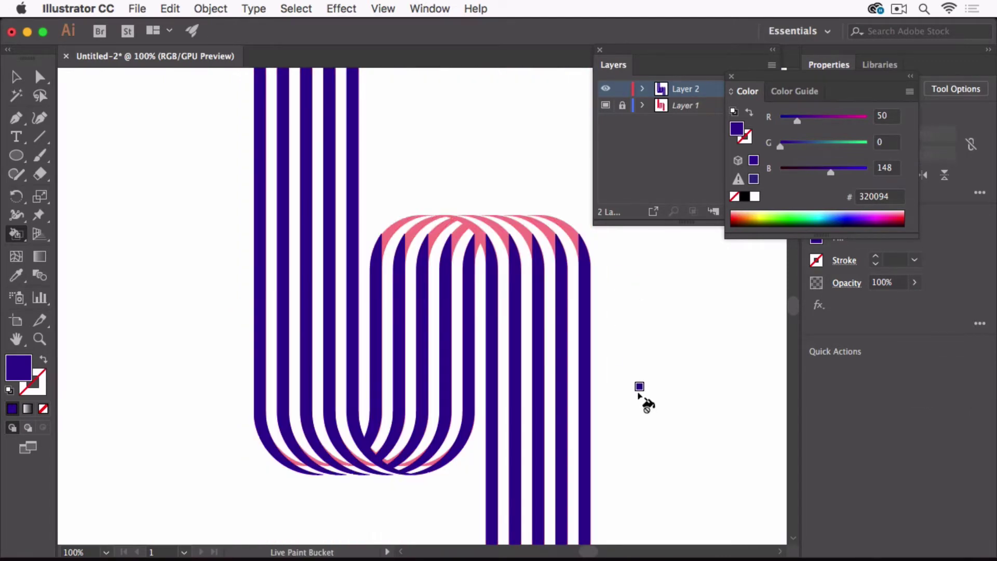
# Step: Zoom to 255.8% on the top arches and fill the first arch region purple
pyautogui.moveTo(469, 296); pyautogui.dragTo(231, 289)
pyautogui.press('super+space')
pyautogui.moveTo(159, 187); pyautogui.dragTo(369, 273)
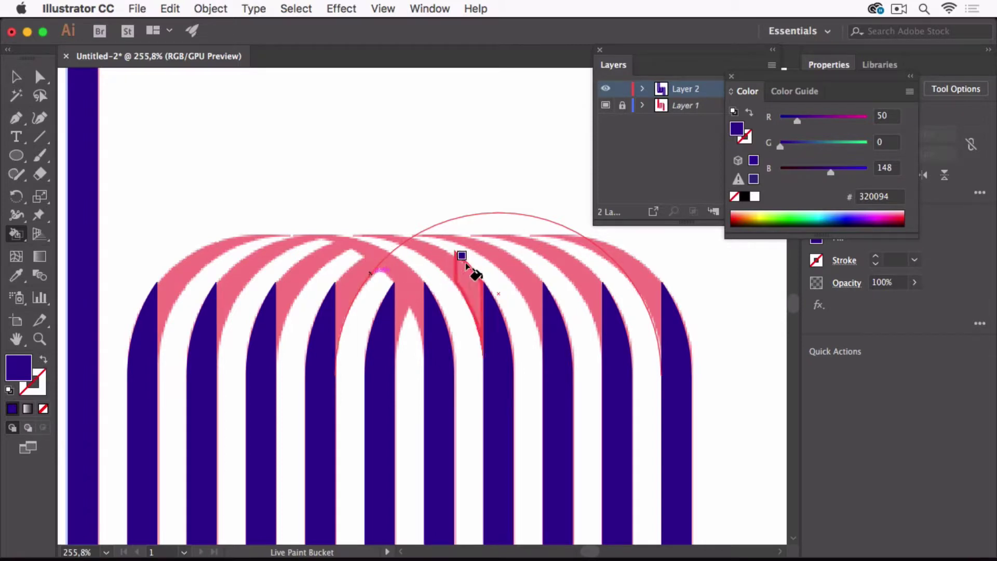
pyautogui.press('space')
pyautogui.moveTo(345, 329)
pyautogui.mouseDown()
pyautogui.moveTo(319, 258)
pyautogui.moveTo(176, 256)
pyautogui.moveTo(215, 337)
pyautogui.moveTo(239, 357)
pyautogui.mouseUp()
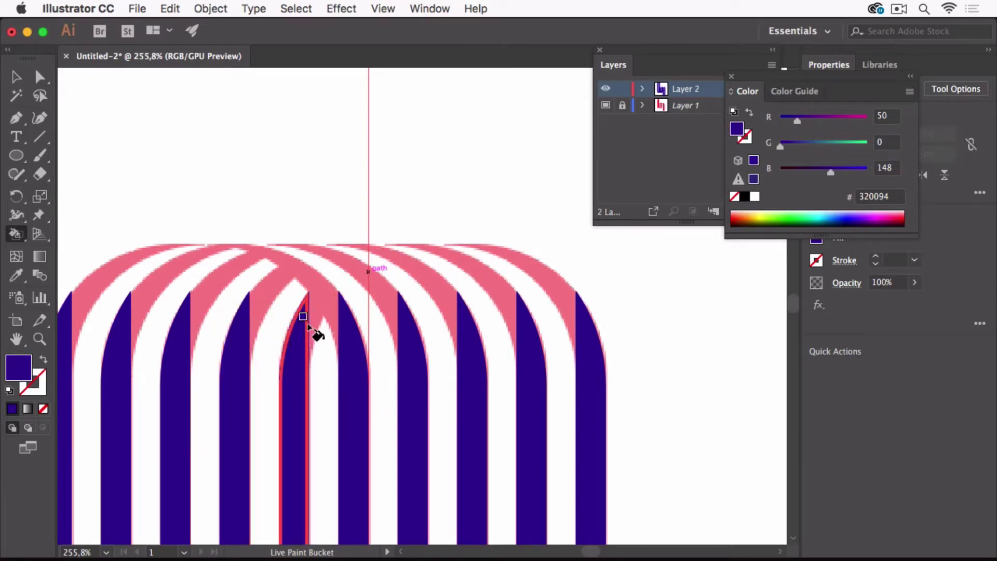
pyautogui.click(316, 312)
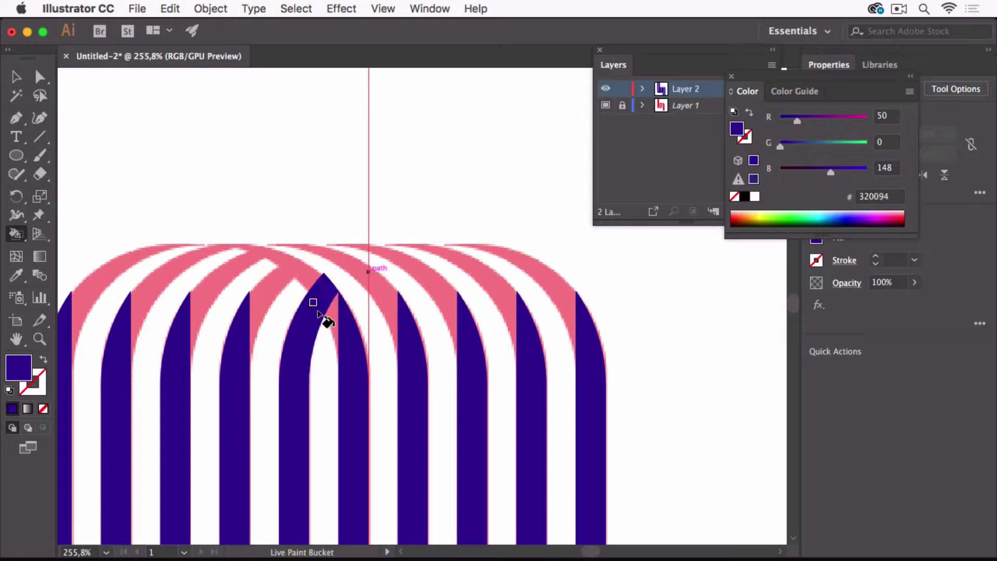
pyautogui.keyDown('super'); pyautogui.click(295, 361); pyautogui.keyUp('super')
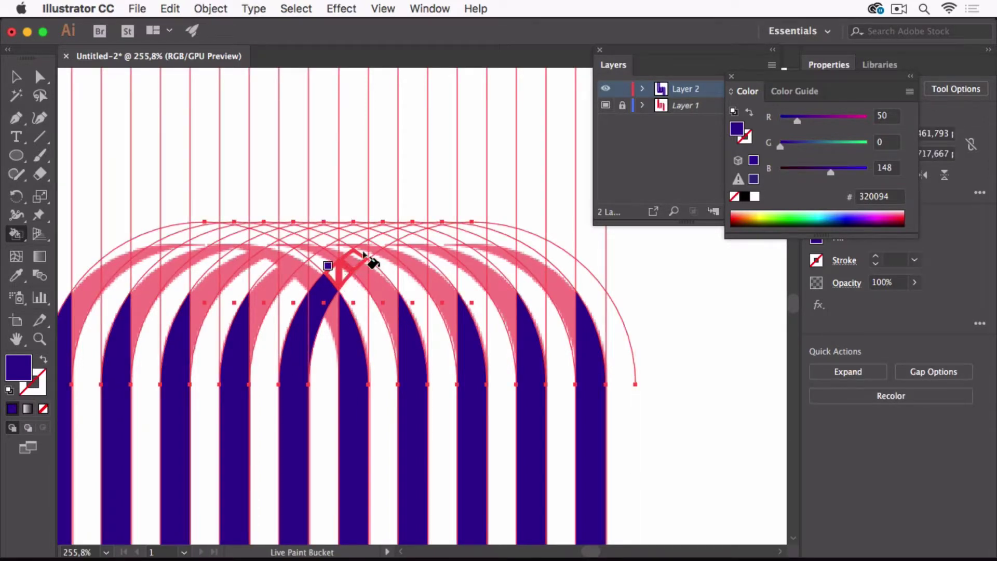
# Step: Fill six pink arch segments dark purple, working right to left
pyautogui.click(421, 227)
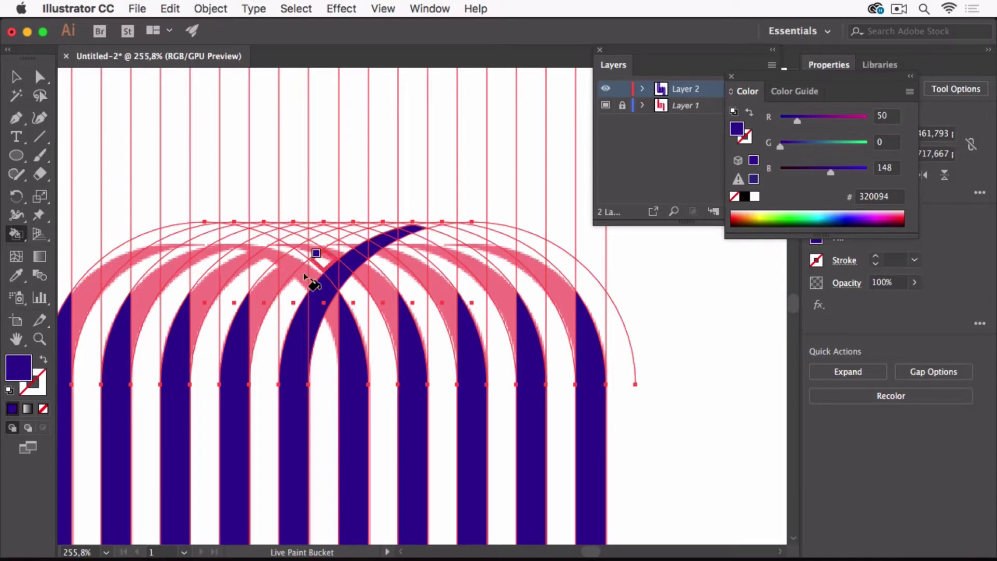
pyautogui.click(347, 231)
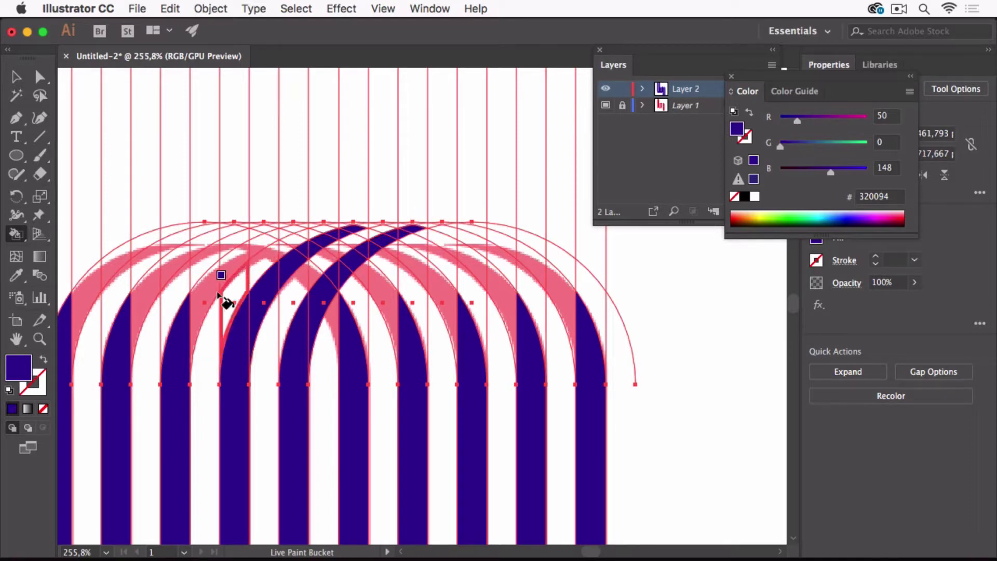
pyautogui.click(297, 230)
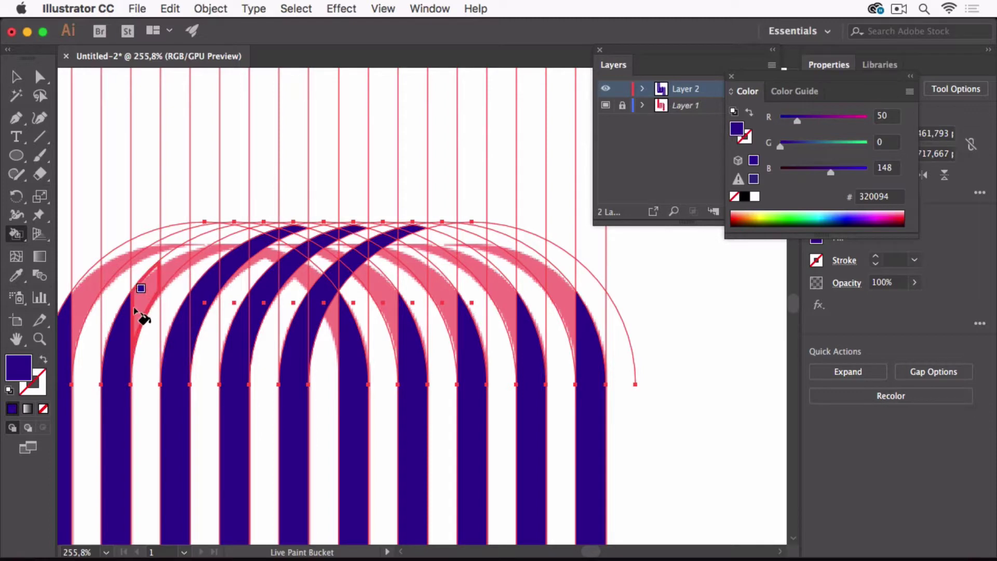
pyautogui.click(215, 245)
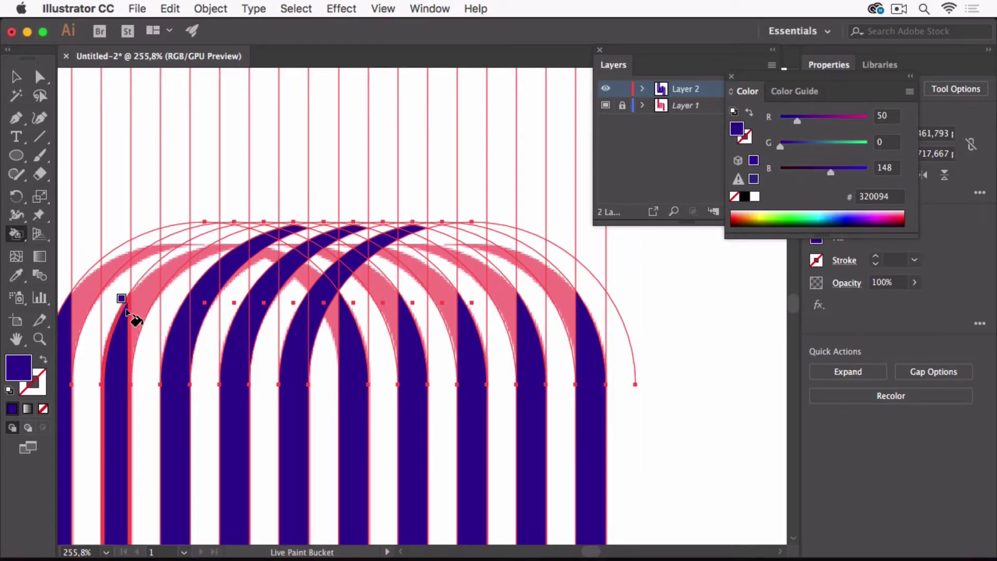
pyautogui.click(215, 231)
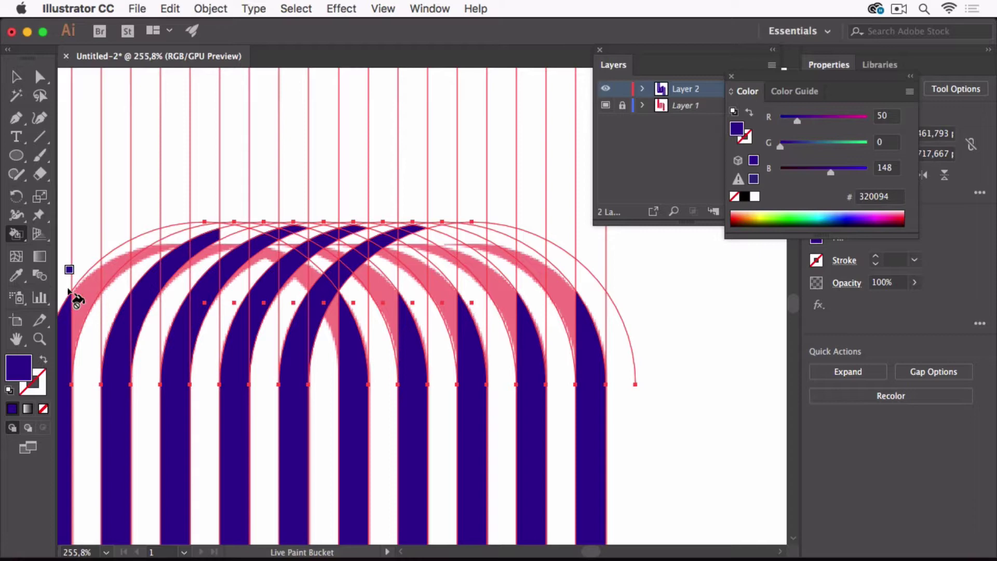
pyautogui.click(162, 237)
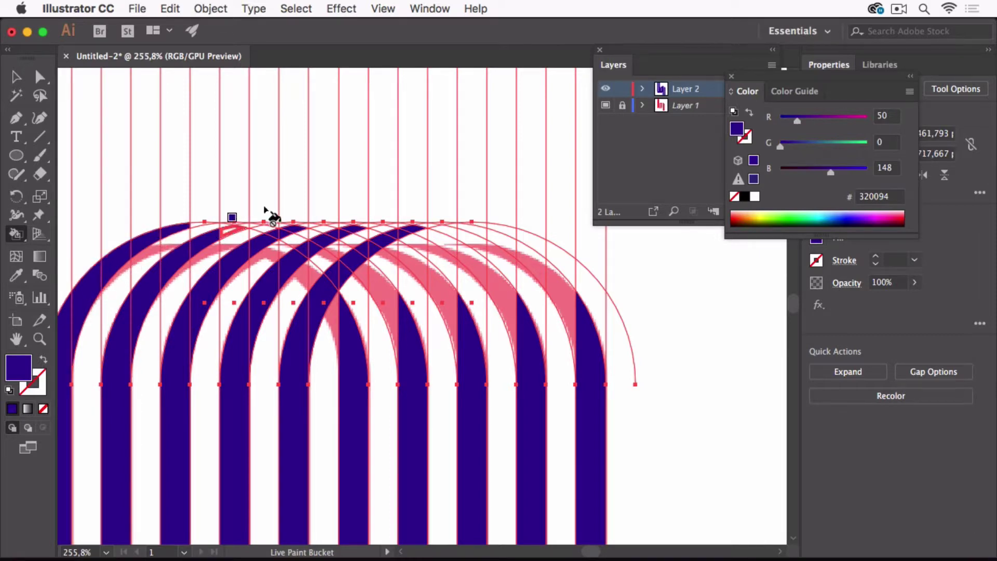
# Step: Fill the thin arch slivers and band faces dark purple
pyautogui.scroll(5, 199, 212)
pyautogui.click(213, 255)
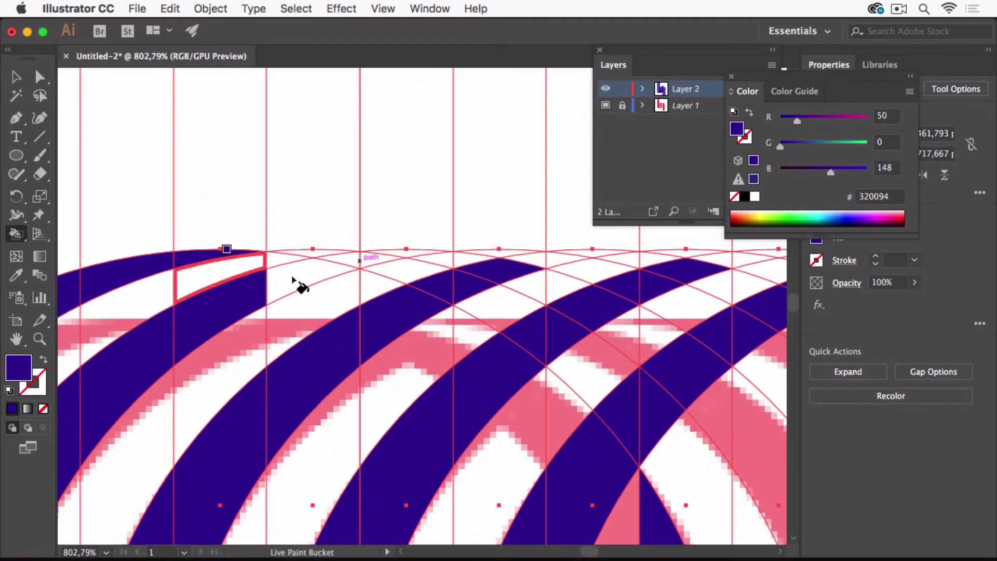
pyautogui.click(365, 257)
pyautogui.click(409, 258)
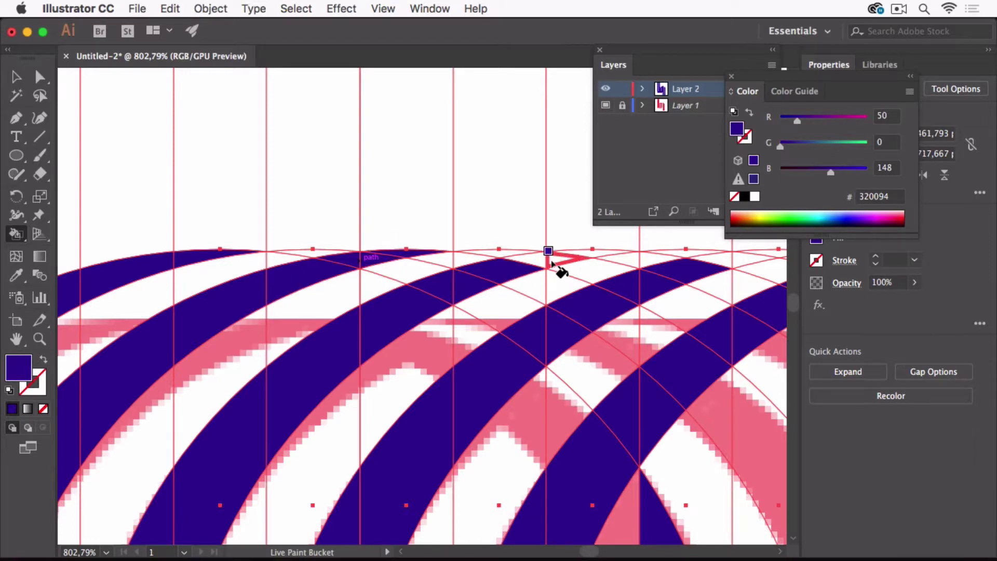
pyautogui.click(588, 253)
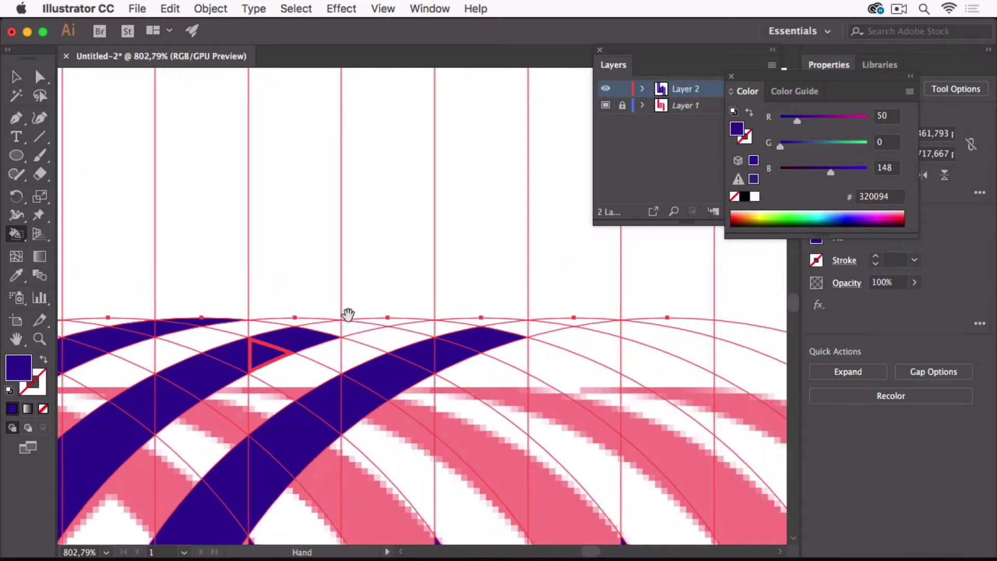
pyautogui.click(370, 324)
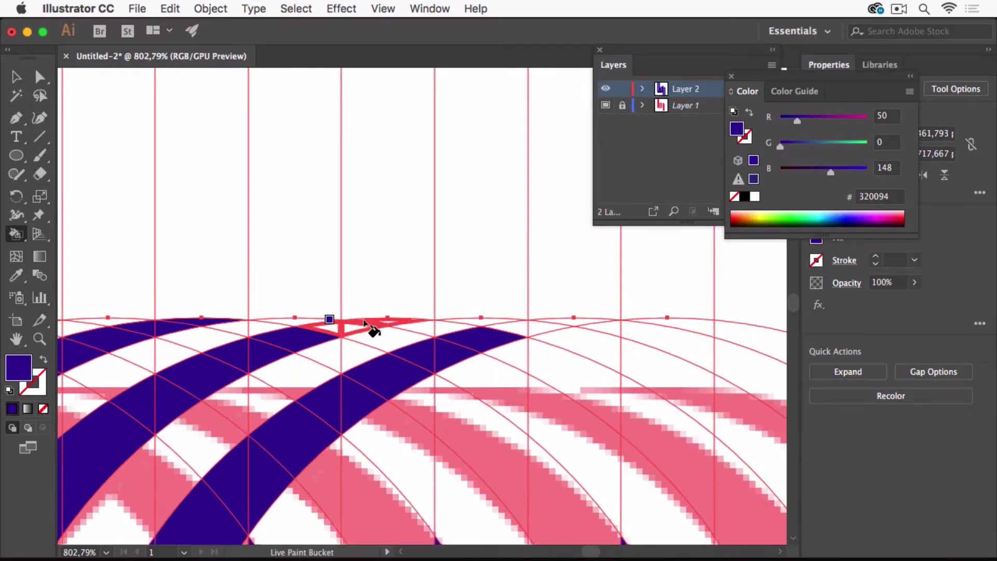
pyautogui.click(538, 326)
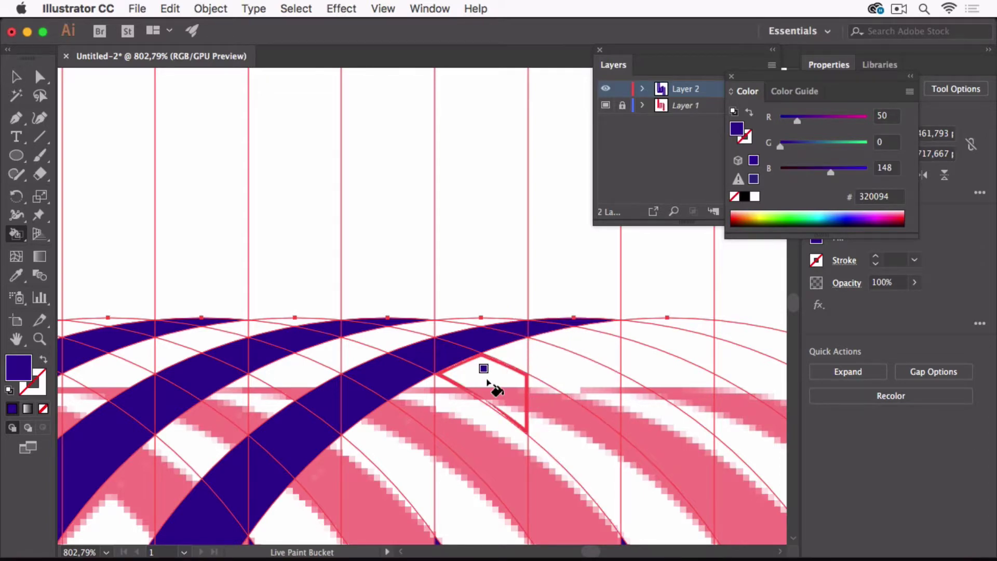
# Step: Zoom out to 300%, fill the last right arch bands purple, and return to the Selection tool
pyautogui.press('super+minus')
pyautogui.press('super+minus')
pyautogui.press('super+minus')
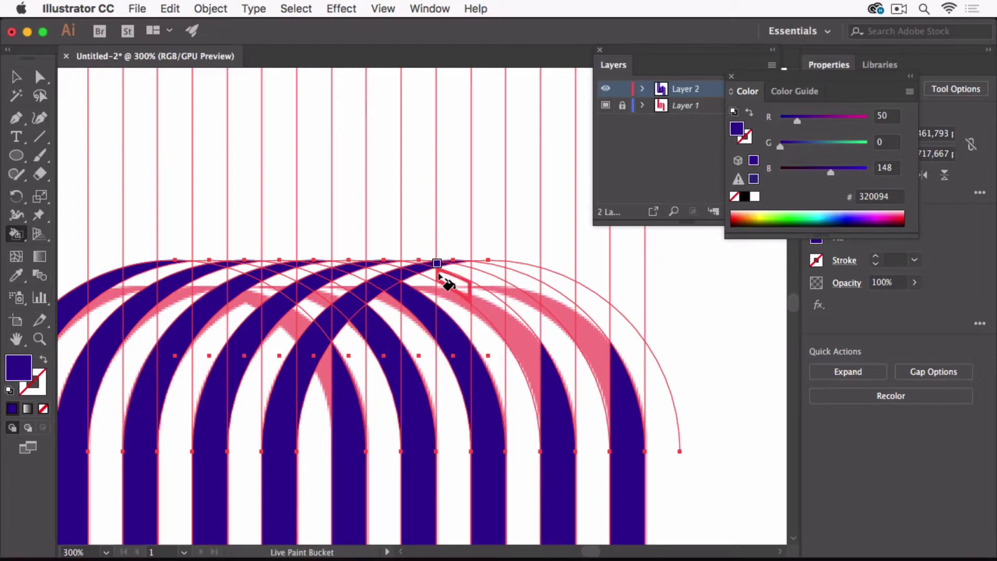
pyautogui.click(507, 279)
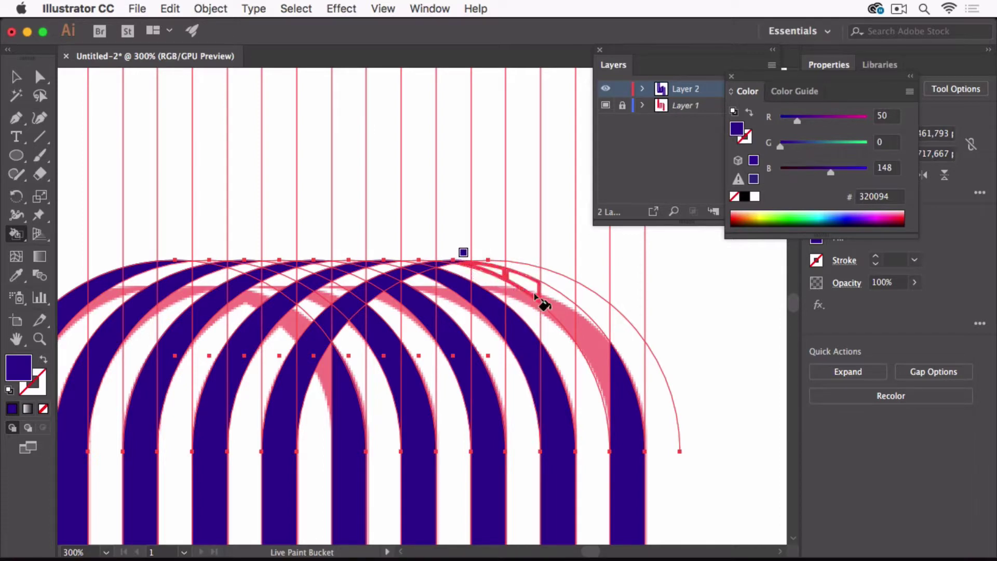
pyautogui.click(597, 348)
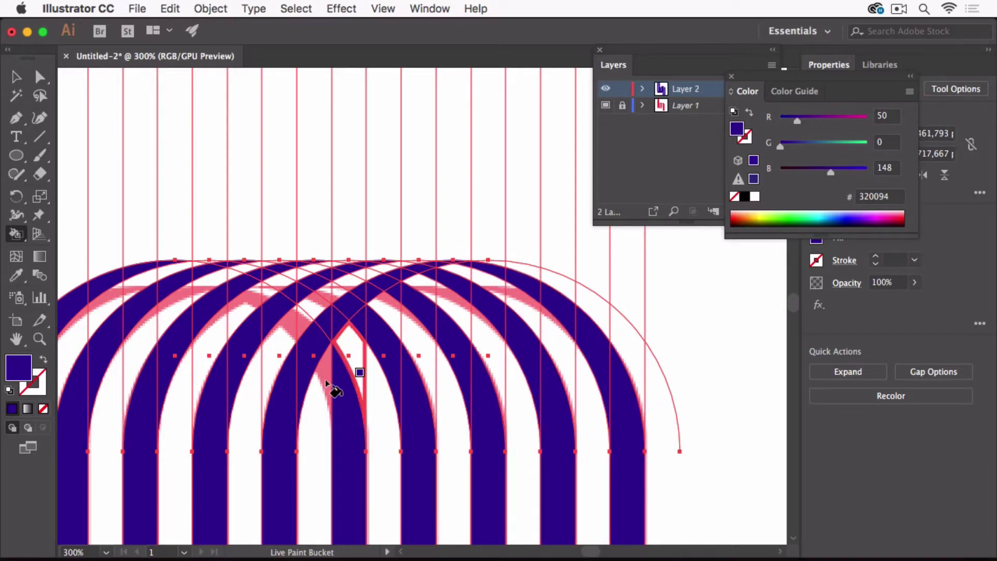
pyautogui.scroll(-5, 289, 372)
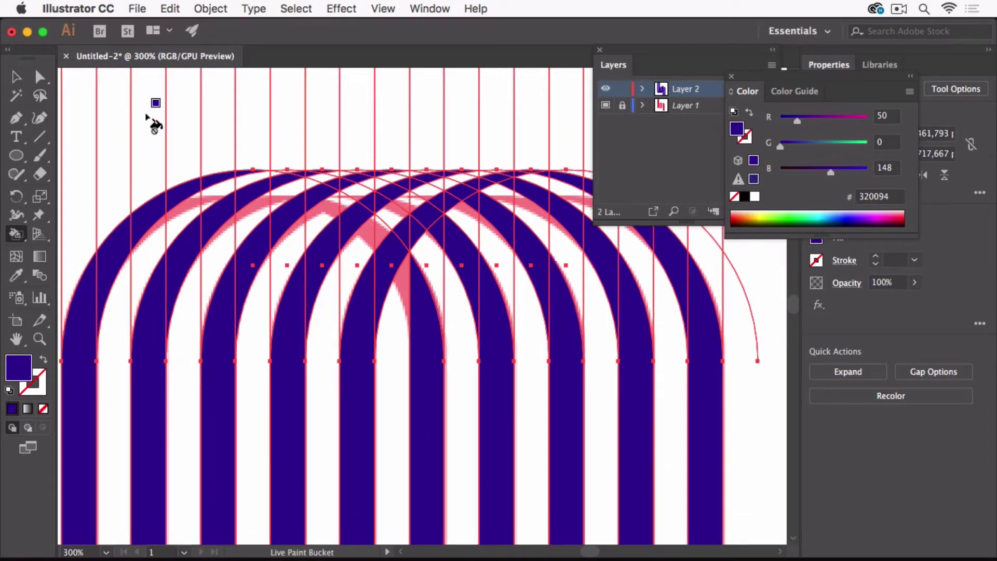
pyautogui.click(19, 75)
# Step: Enter the Live Paint group in isolation mode and select its right arc path
pyautogui.click(763, 378)
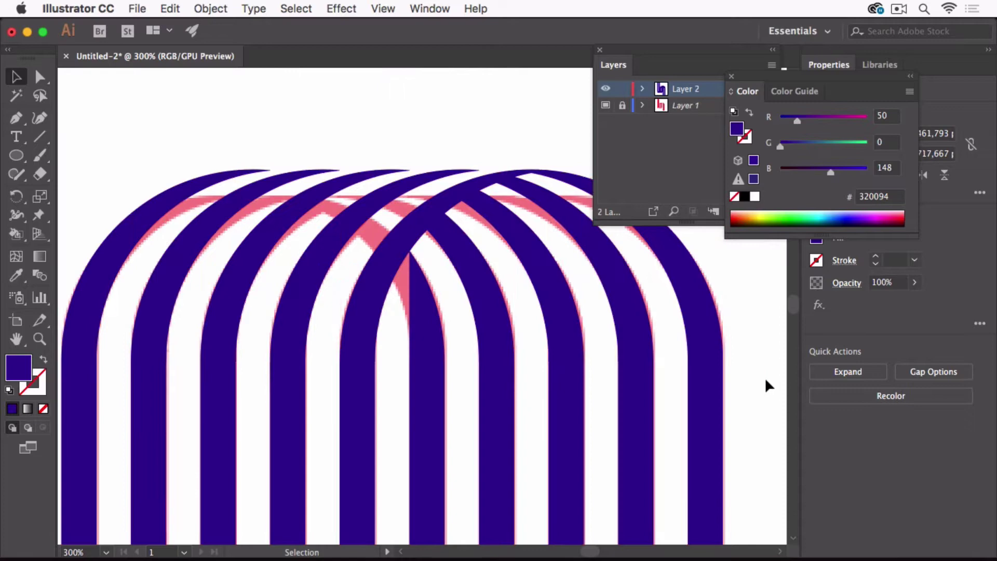
pyautogui.doubleClick(568, 332)
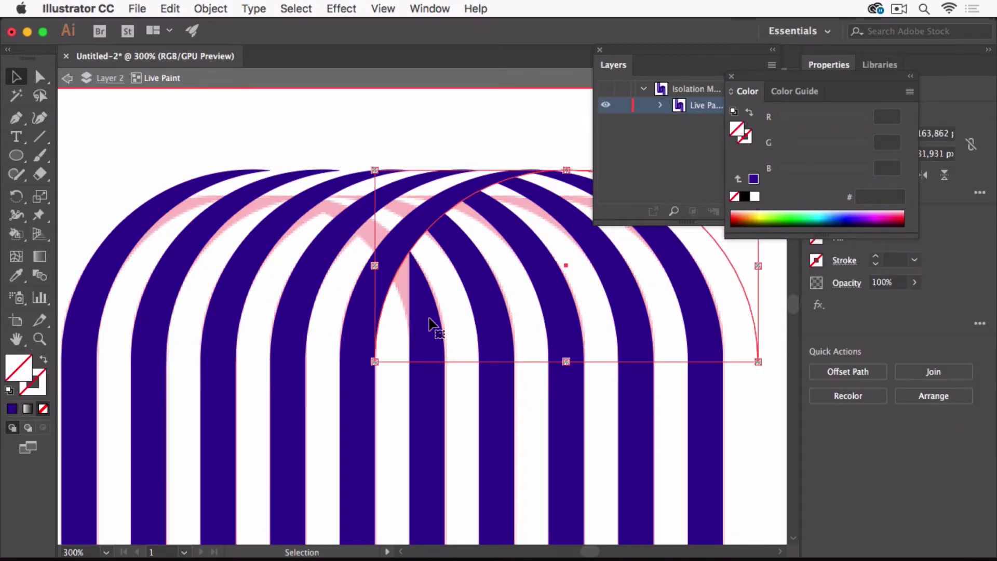
pyautogui.click(754, 400)
pyautogui.moveTo(753, 397); pyautogui.dragTo(756, 405)
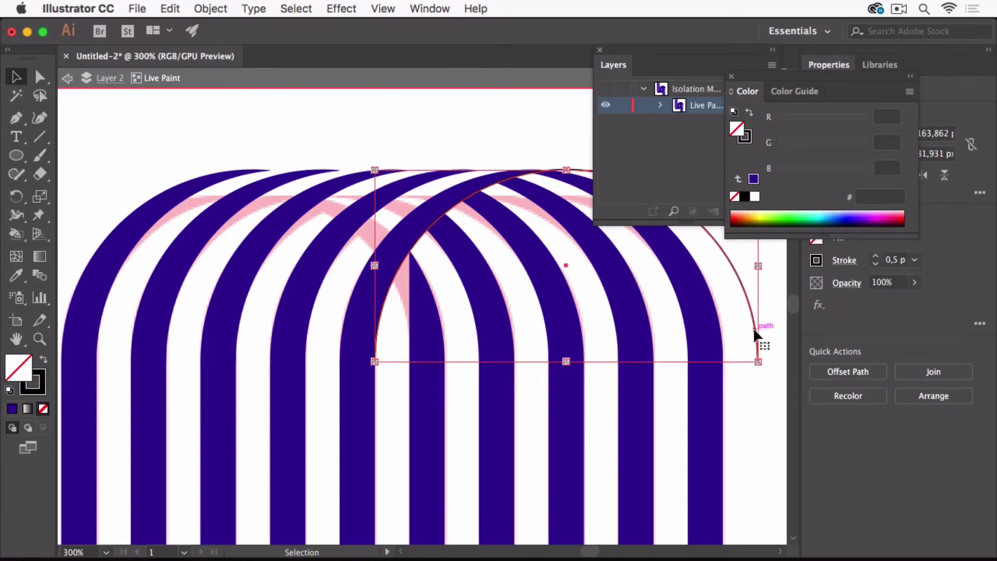
pyautogui.click(770, 362)
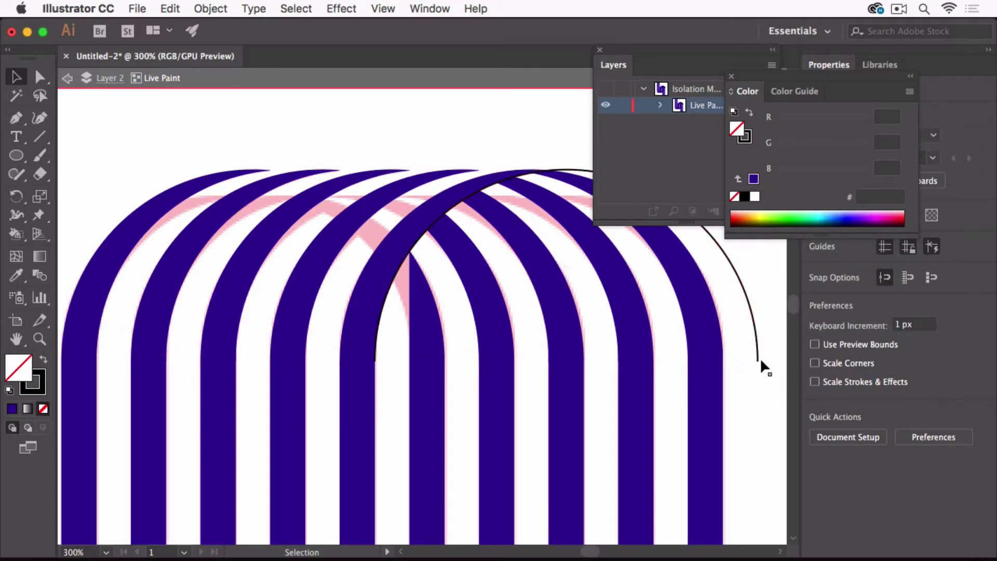
# Step: Duplicate the arc to the left, set both arcs' stroke to None, and exit isolation mode
pyautogui.moveTo(378, 360); pyautogui.dragTo(411, 365)
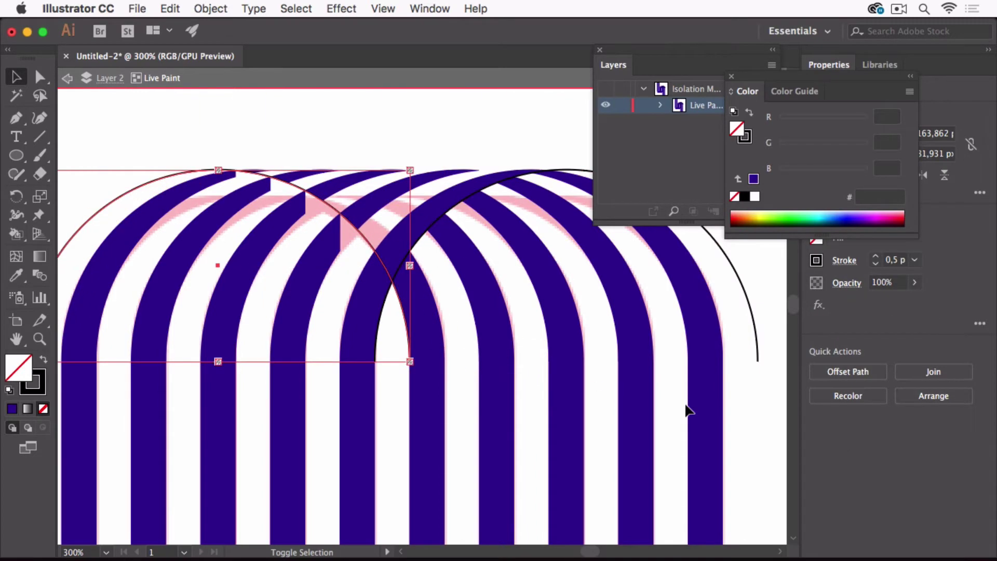
pyautogui.keyDown('shift'); pyautogui.click(760, 355); pyautogui.keyUp('shift')
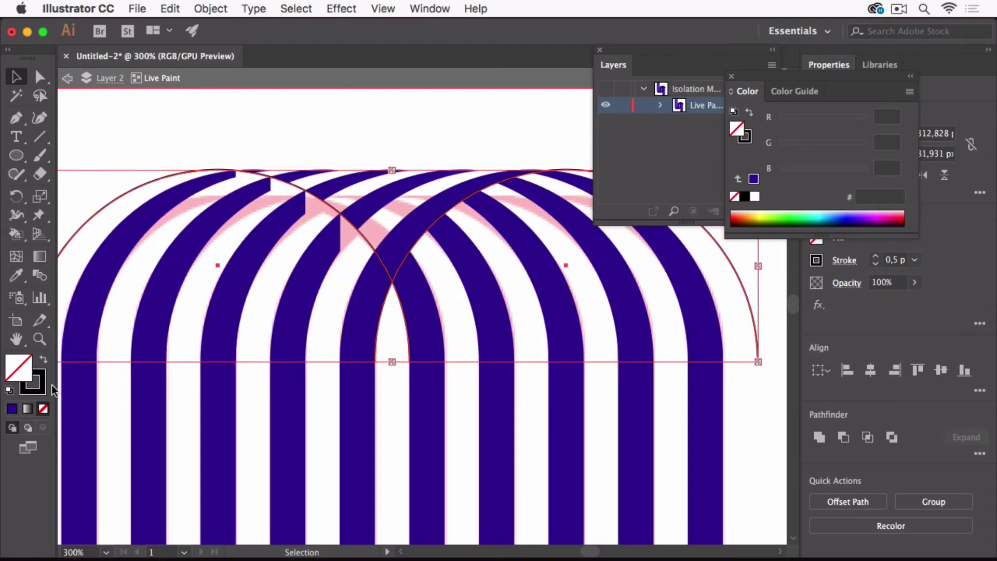
pyautogui.click(43, 409)
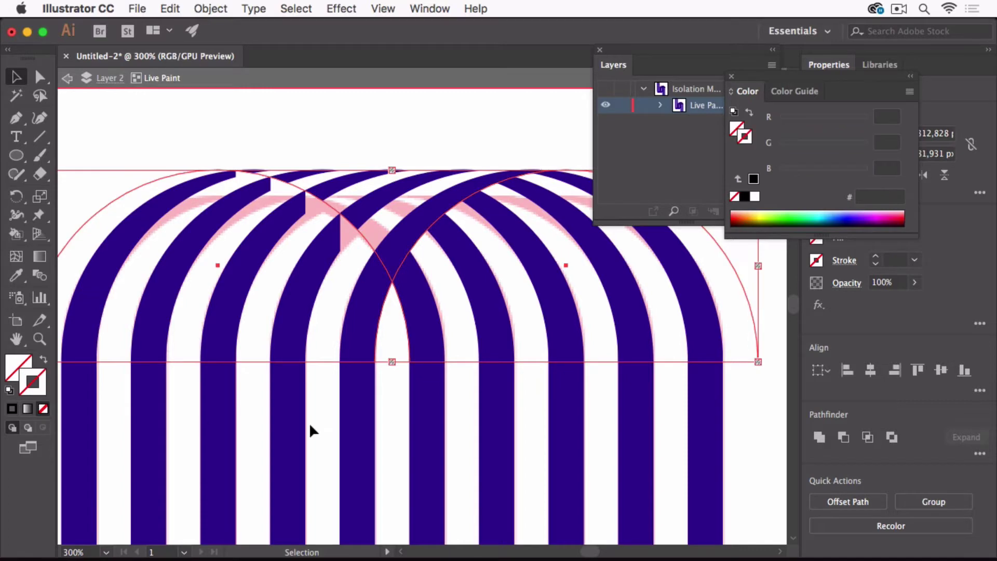
pyautogui.click(754, 419)
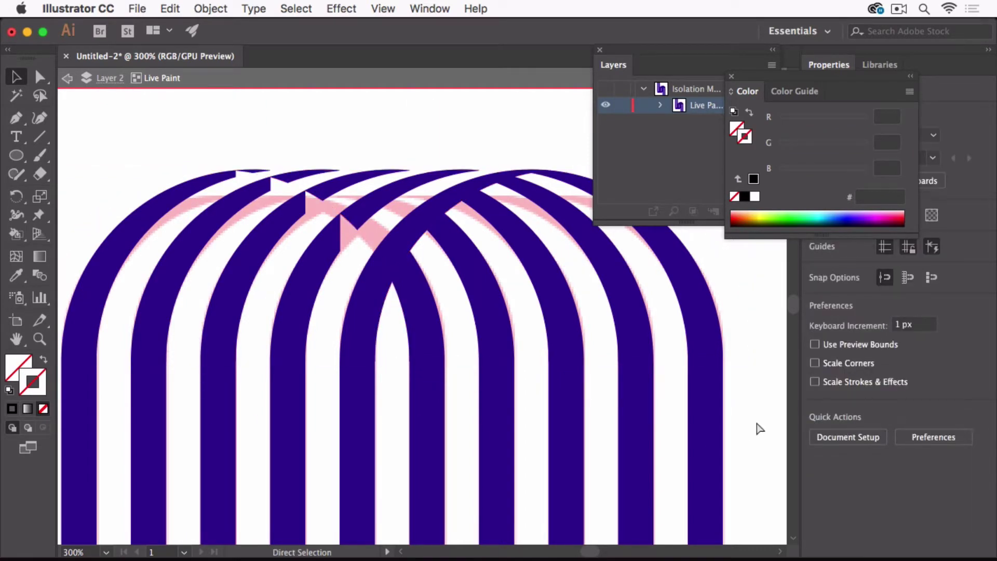
pyautogui.doubleClick(756, 421)
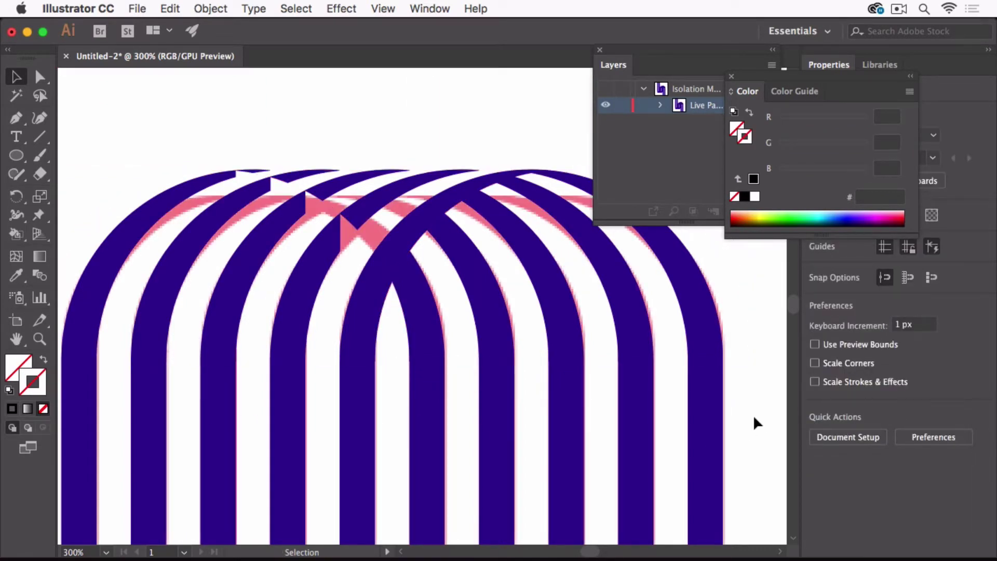
pyautogui.click(372, 281)
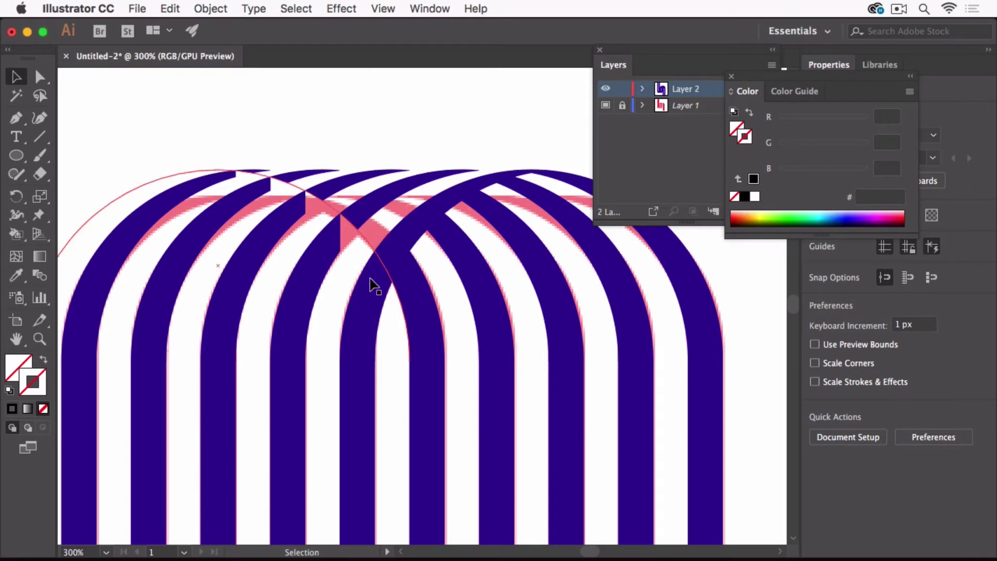
pyautogui.click(20, 234)
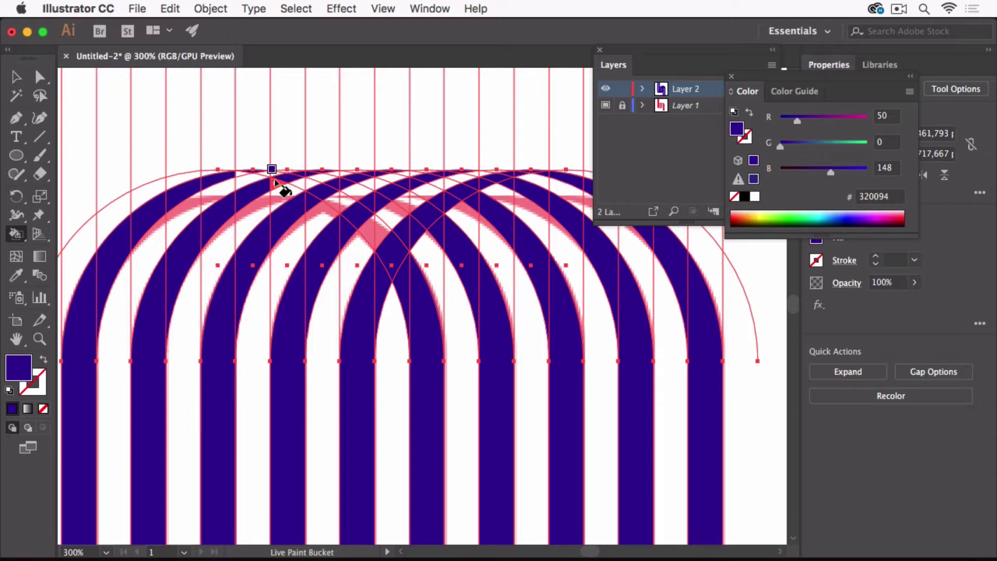
pyautogui.scroll(5, 273, 174)
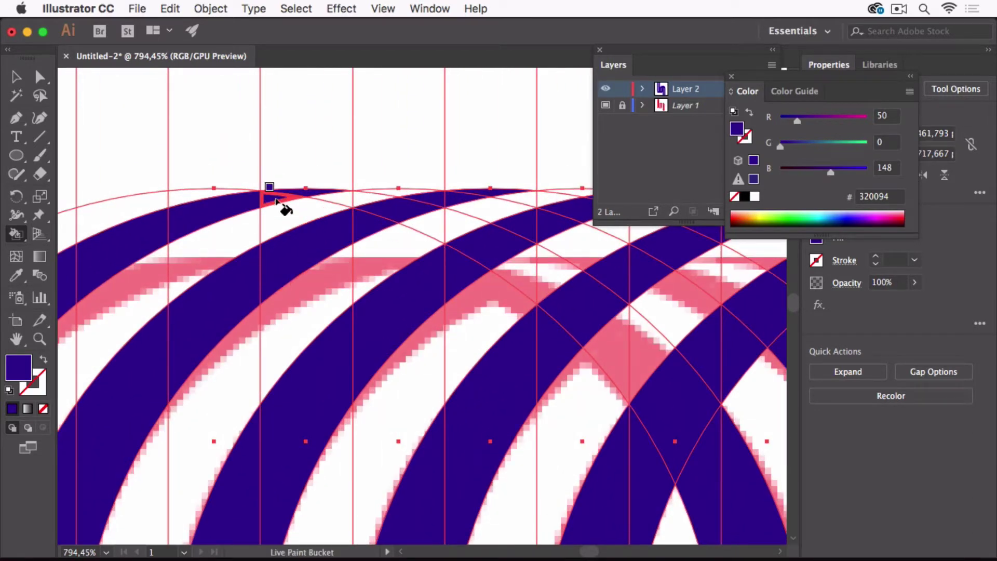
pyautogui.scroll(-5, 275, 200)
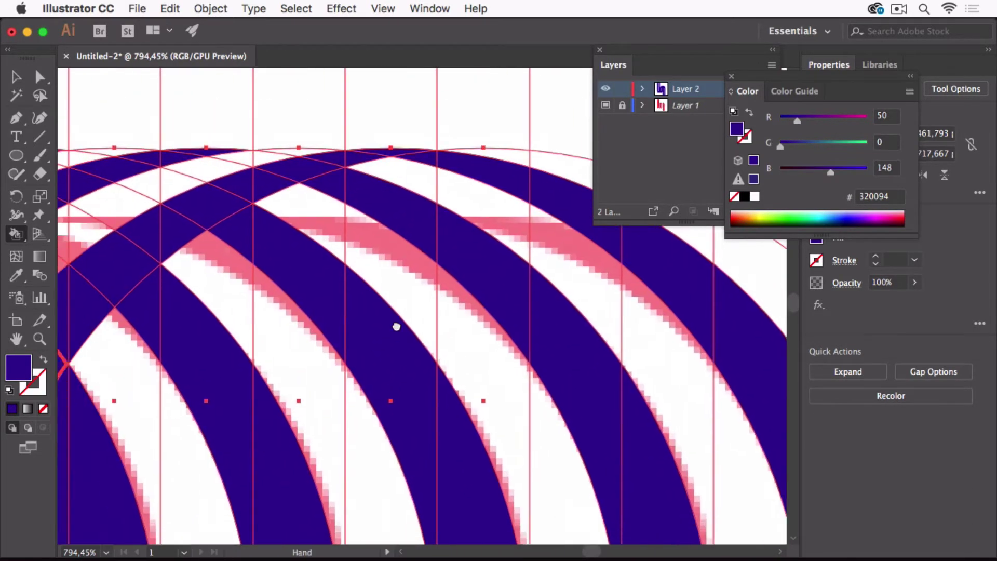
pyautogui.press('super+minus')
pyautogui.press('super+minus')
pyautogui.press('super+minus')
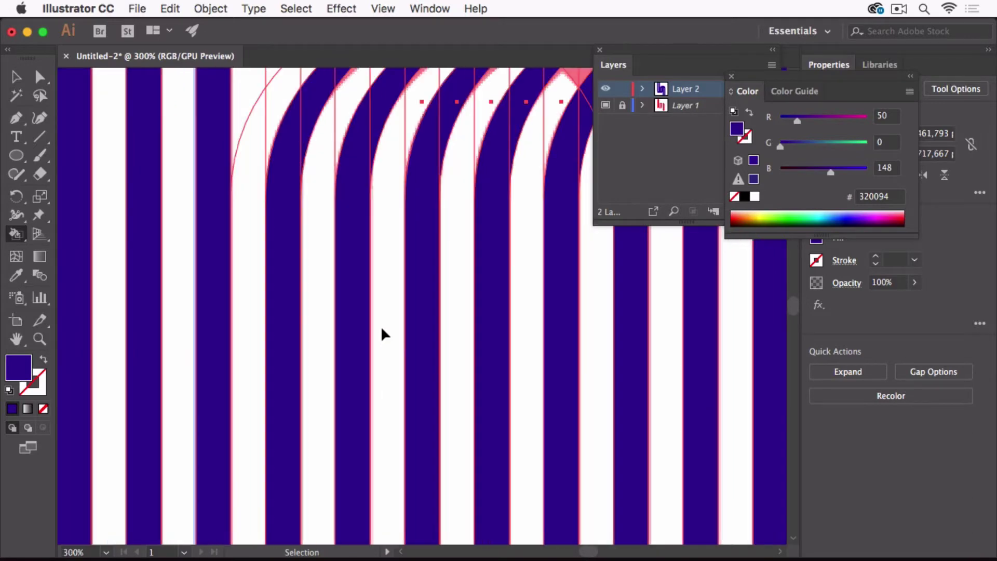
pyautogui.press('super+minus')
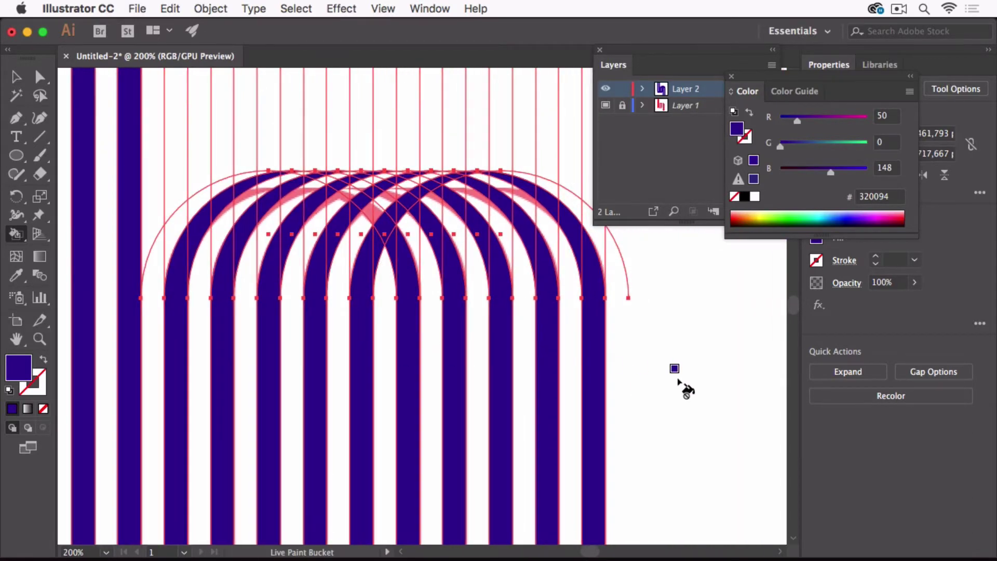
pyautogui.press('super+z')
pyautogui.keyDown('super'); pyautogui.click(687, 376); pyautogui.keyUp('super')
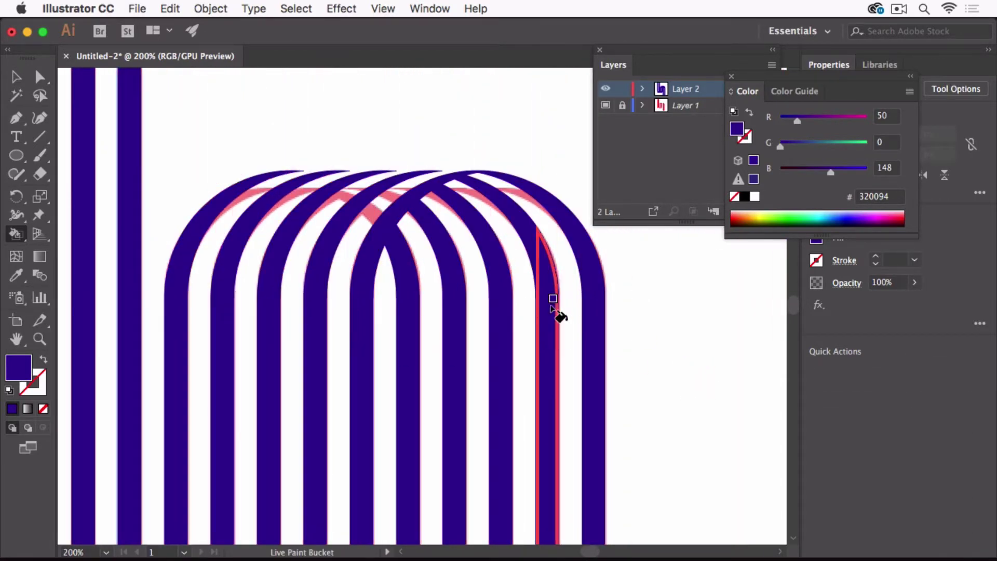
pyautogui.press('super+minus')
pyautogui.press('super+minus')
pyautogui.press('super+minus')
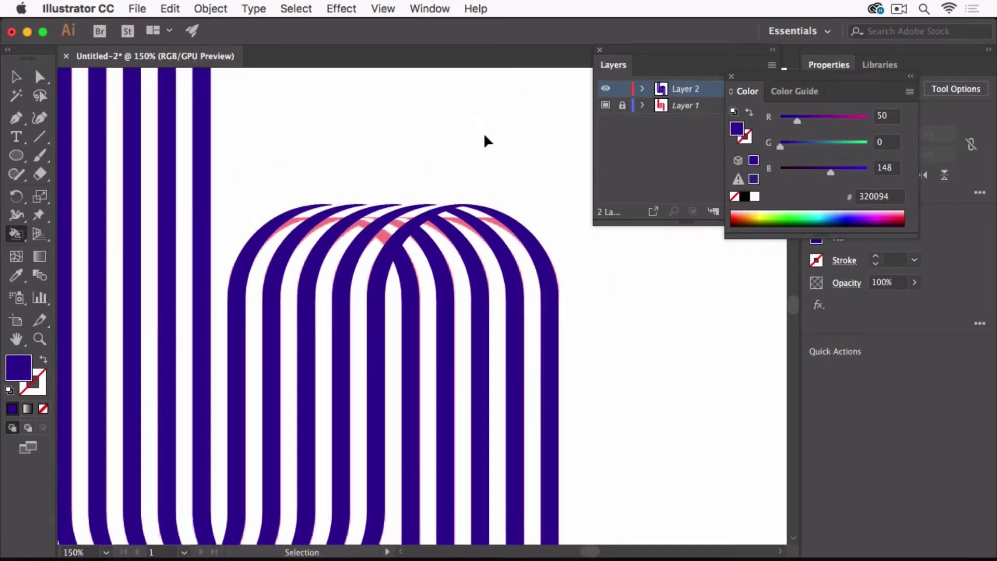
# Step: Marquee the left stripes' top anchors and drag them up past the artboard top
pyautogui.click(16, 76)
pyautogui.click(480, 325)
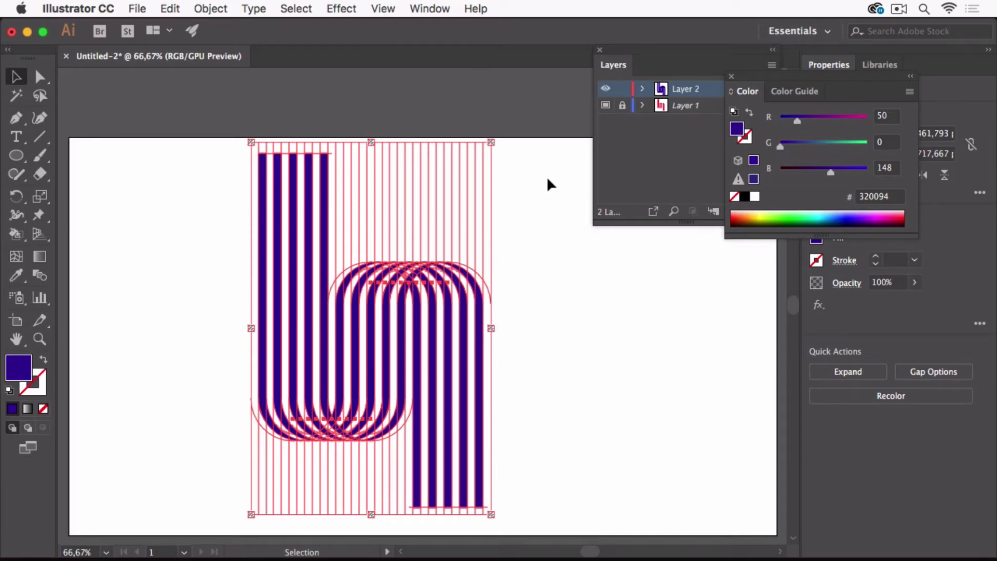
pyautogui.click(41, 78)
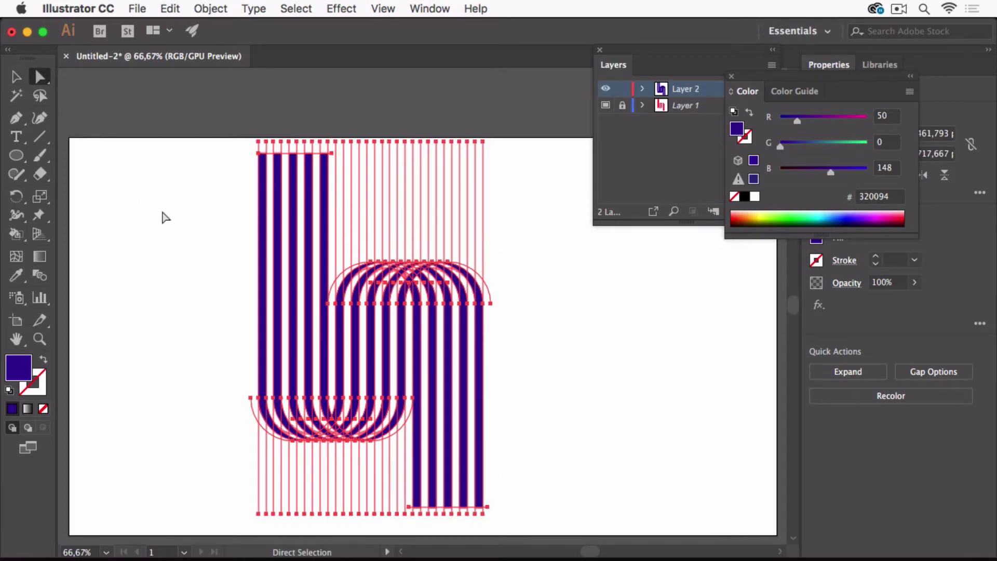
pyautogui.click(162, 217)
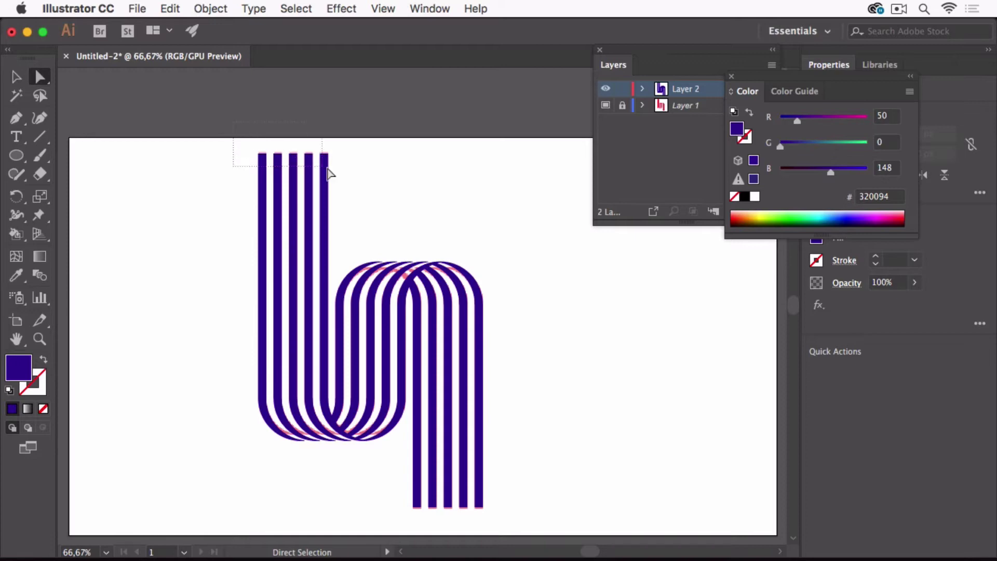
pyautogui.moveTo(333, 170); pyautogui.dragTo(338, 95)
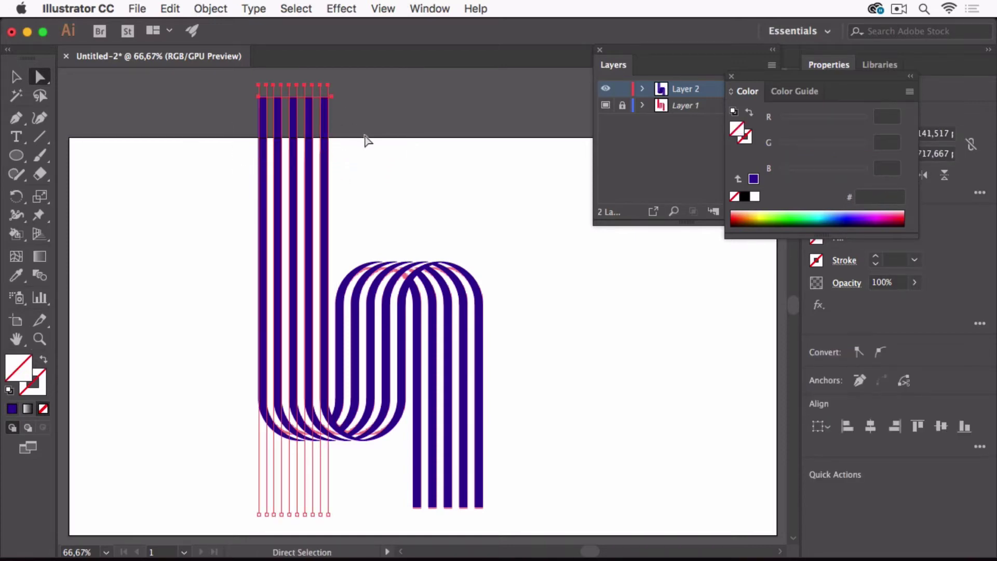
pyautogui.press('space')
pyautogui.moveTo(367, 141); pyautogui.dragTo(365, 274)
pyautogui.moveTo(325, 216); pyautogui.dragTo(335, 93)
# Step: Select the right stripes' bottom anchors, extend them below the artboard, then reselect the artwork
pyautogui.scroll(-10, 445, 357)
pyautogui.hscroll(3, 445, 357)
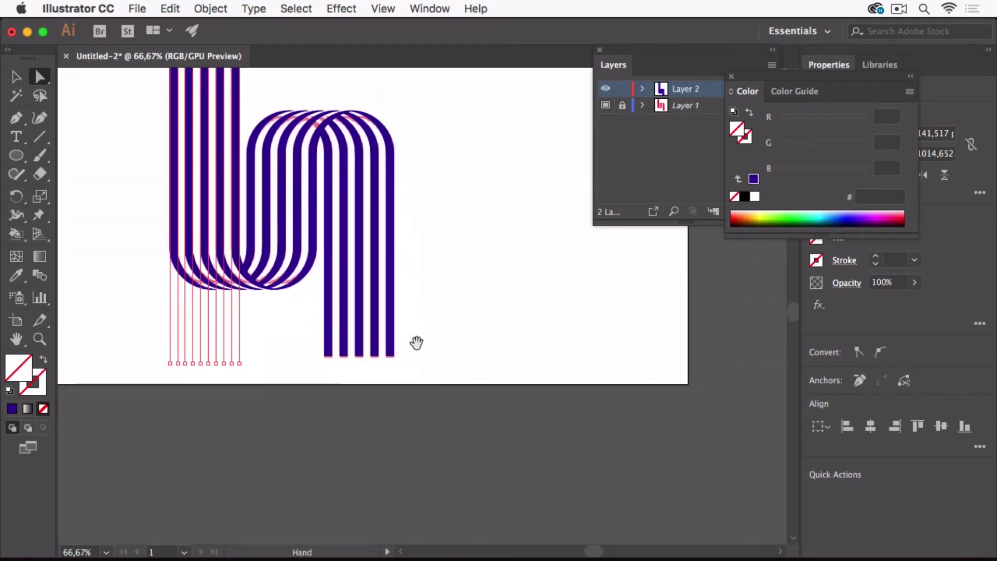
pyautogui.moveTo(411, 393); pyautogui.dragTo(397, 511)
pyautogui.click(445, 363)
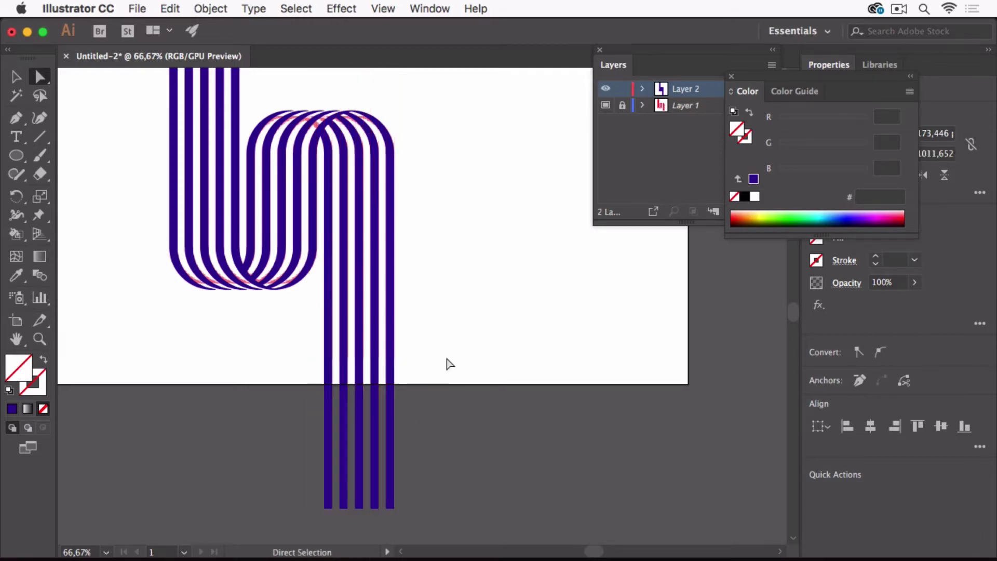
pyautogui.scroll(4, 477, 327)
pyautogui.press('v')
pyautogui.click(414, 301)
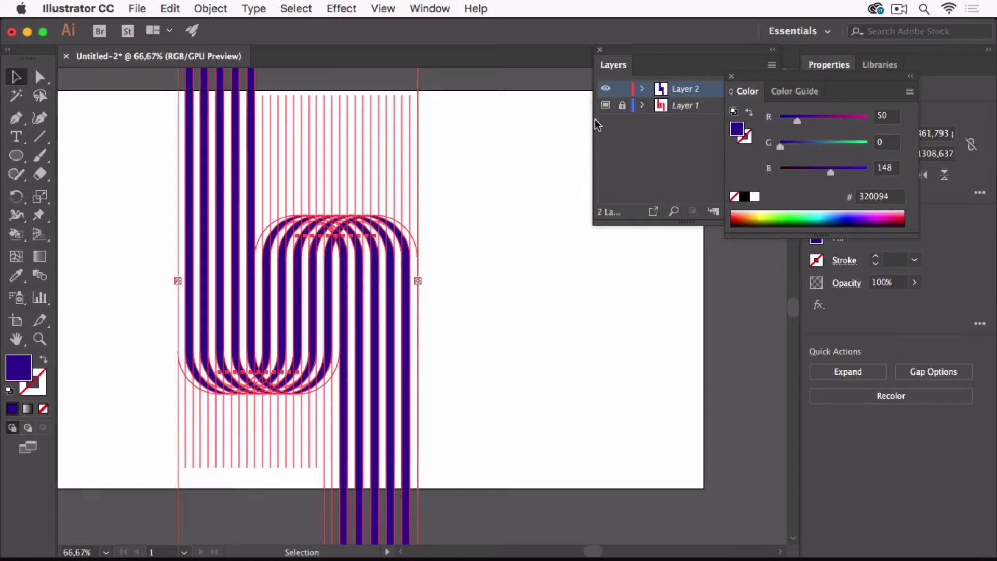
# Step: Hide Layer 1 and draw a large circle filled with red E70044
pyautogui.click(606, 106)
pyautogui.click(551, 312)
pyautogui.moveTo(596, 351); pyautogui.dragTo(531, 345)
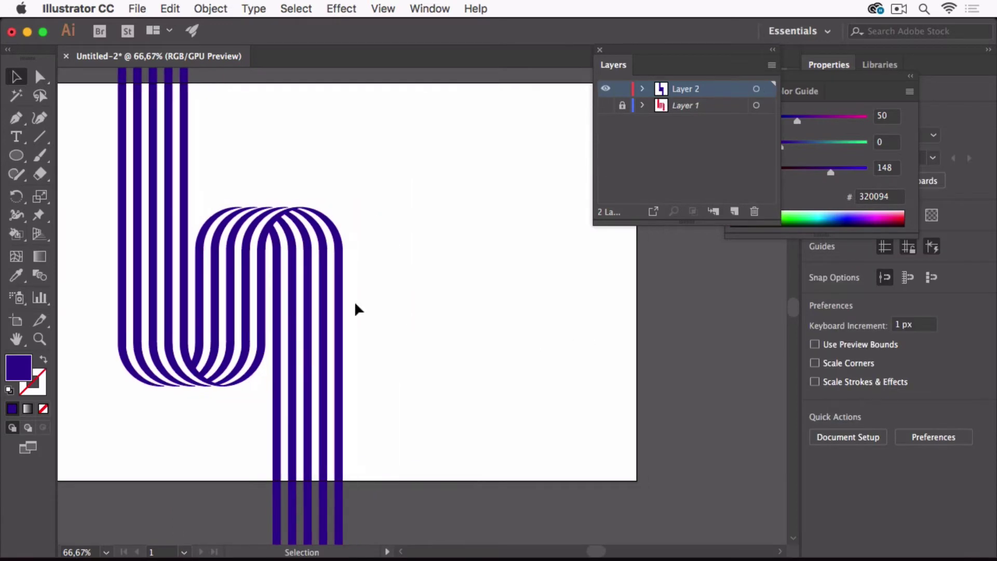
pyautogui.click(16, 155)
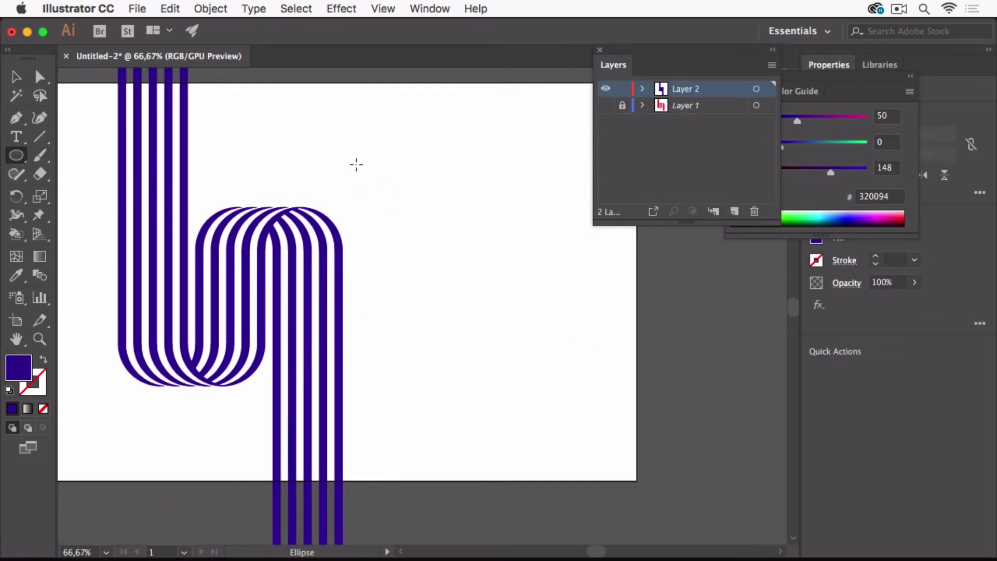
pyautogui.moveTo(369, 148); pyautogui.dragTo(661, 439)
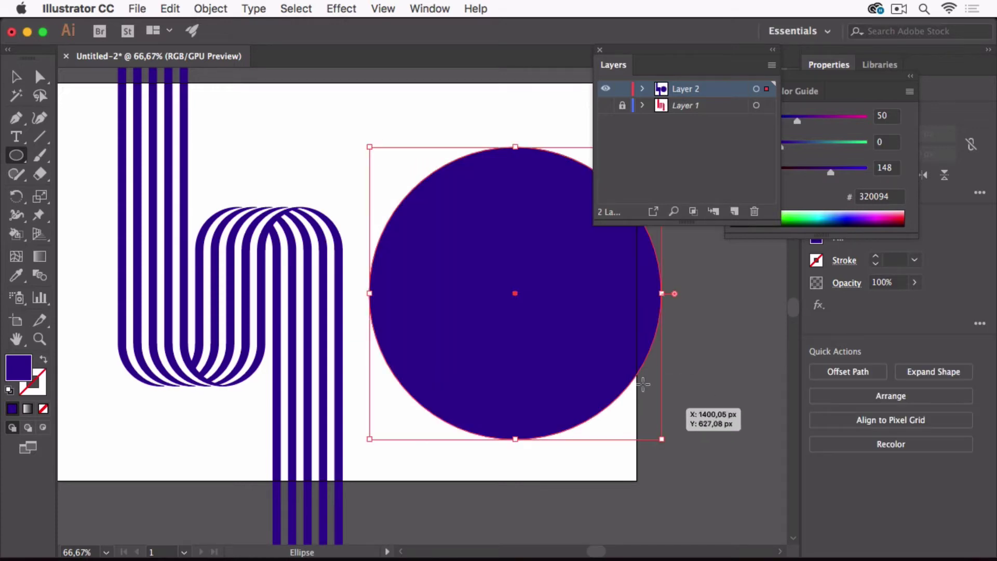
pyautogui.click(16, 77)
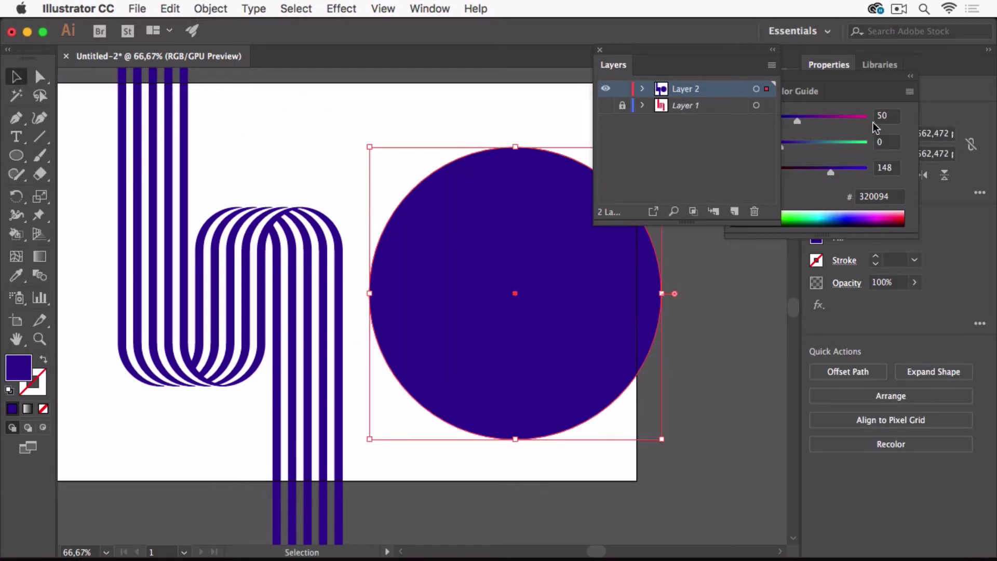
pyautogui.click(854, 123)
pyautogui.click(901, 217)
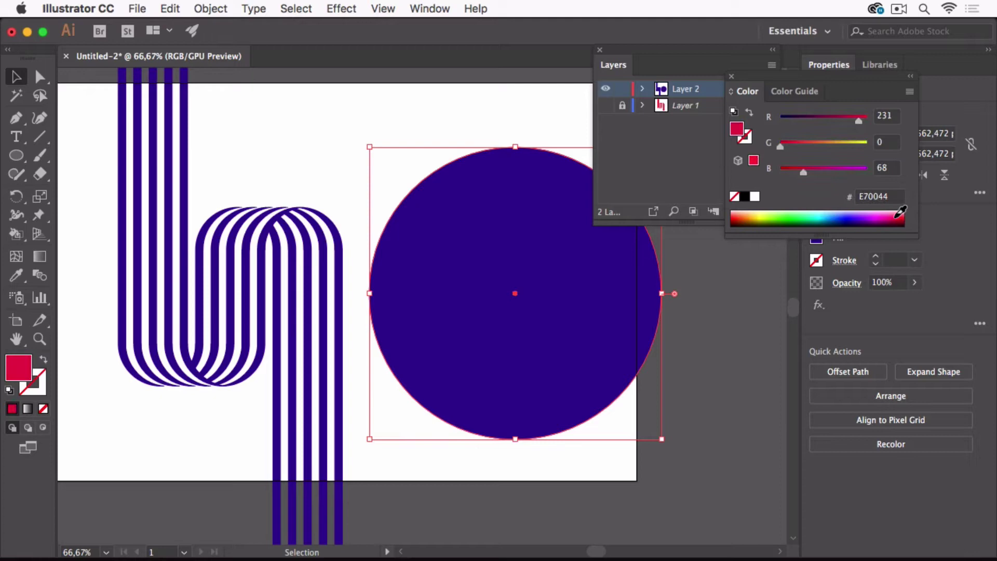
# Step: Send the red circle to back and position it behind the letterform's looping middle
pyautogui.moveTo(601, 317); pyautogui.dragTo(590, 301)
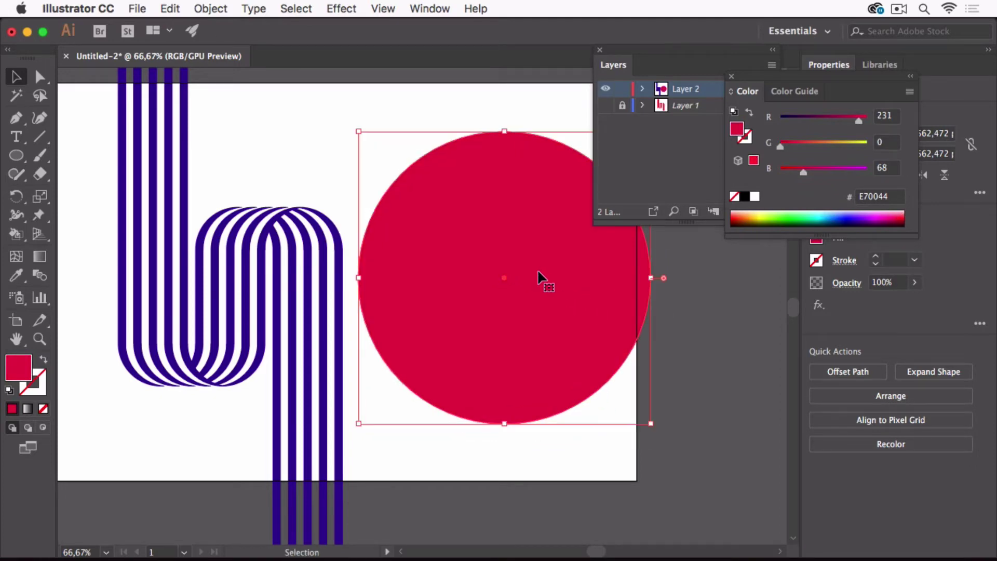
pyautogui.rightClick(540, 274)
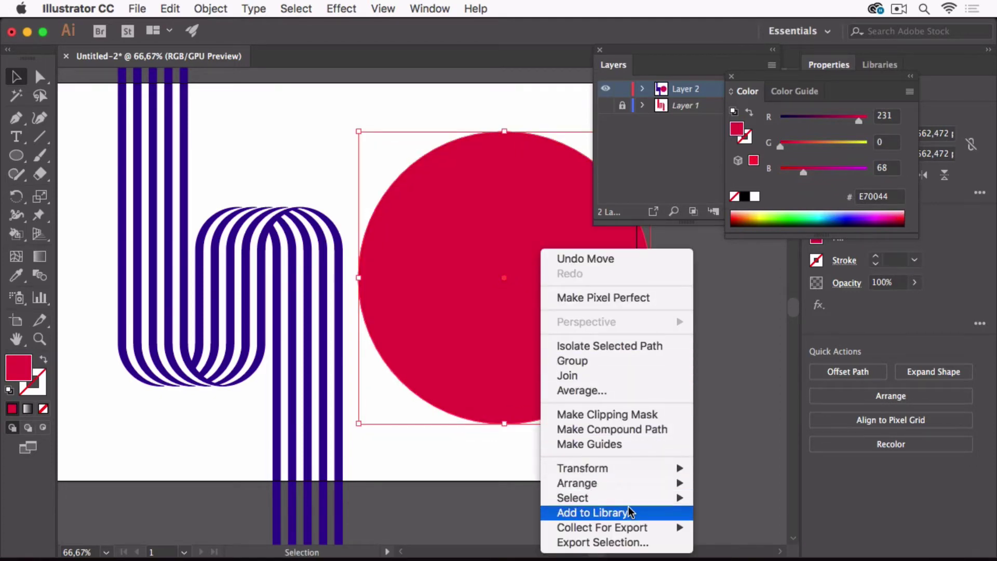
pyautogui.click(741, 397)
pyautogui.moveTo(547, 403); pyautogui.dragTo(274, 389)
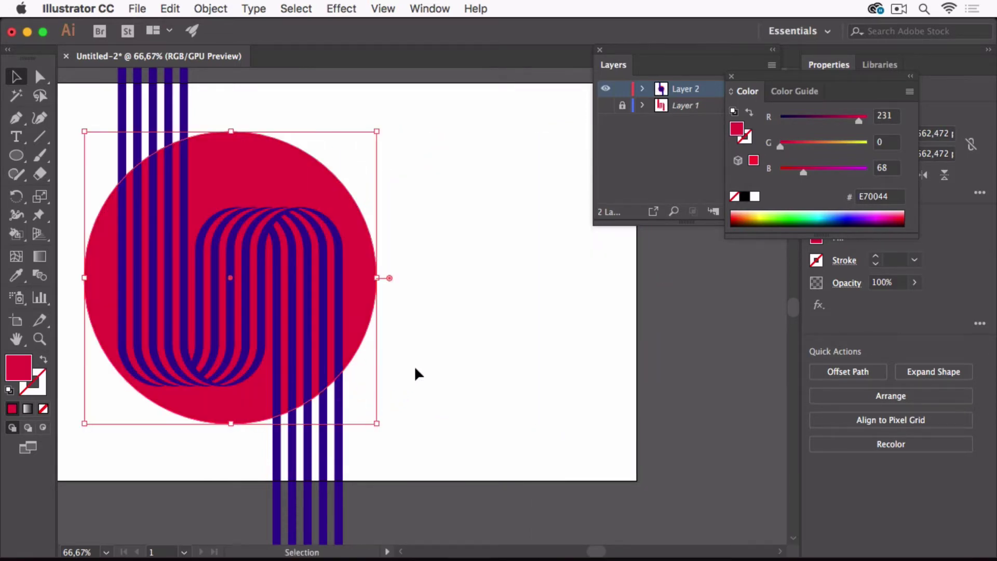
pyautogui.click(478, 385)
pyautogui.hscroll(-3, 503, 351)
pyautogui.scroll(-1, 503, 352)
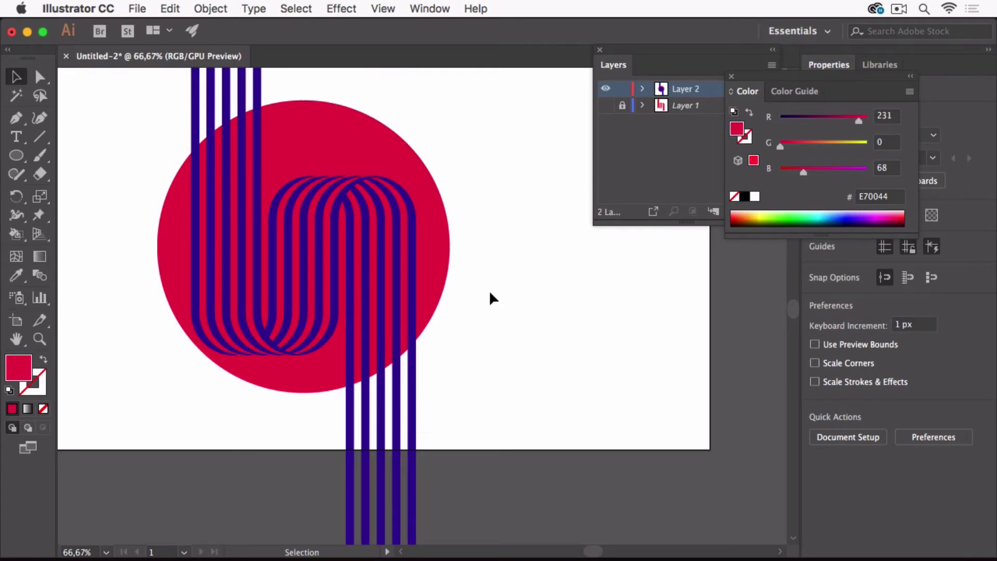
# Step: Zoom in on the letterform and paint the gaps between stripes white with the Live Paint Bucket
pyautogui.click(335, 310)
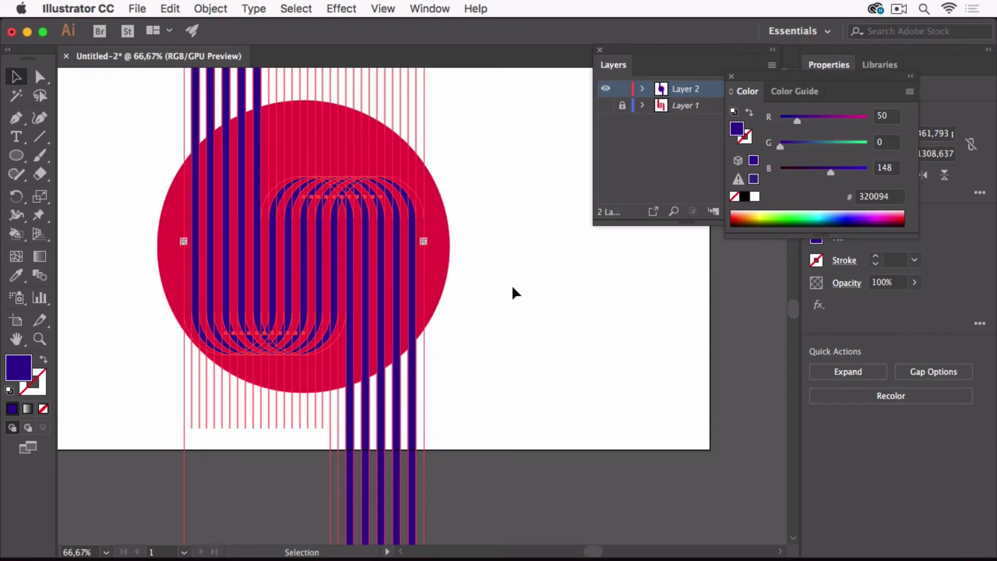
pyautogui.press('z')
pyautogui.moveTo(374, 267); pyautogui.dragTo(499, 322)
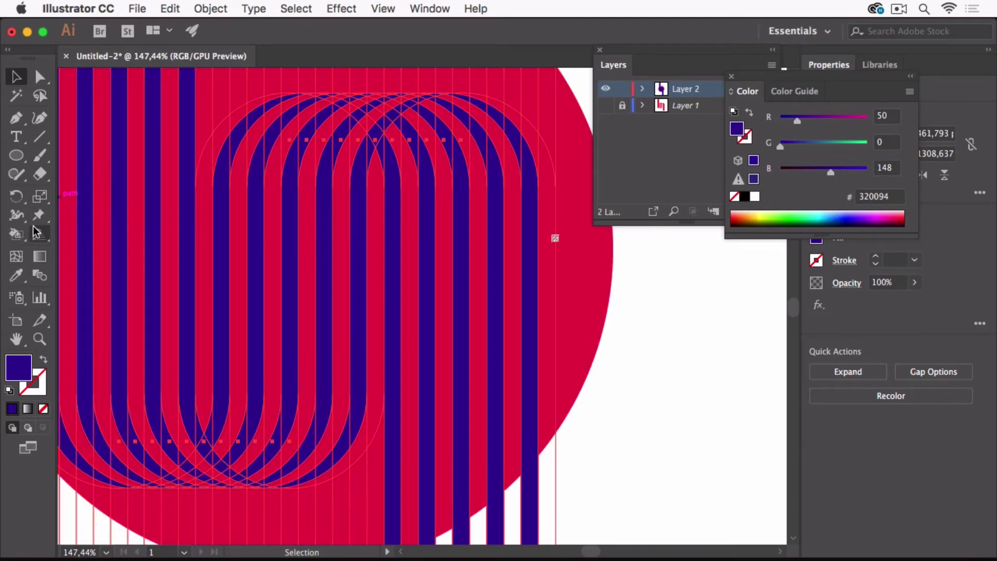
pyautogui.click(15, 235)
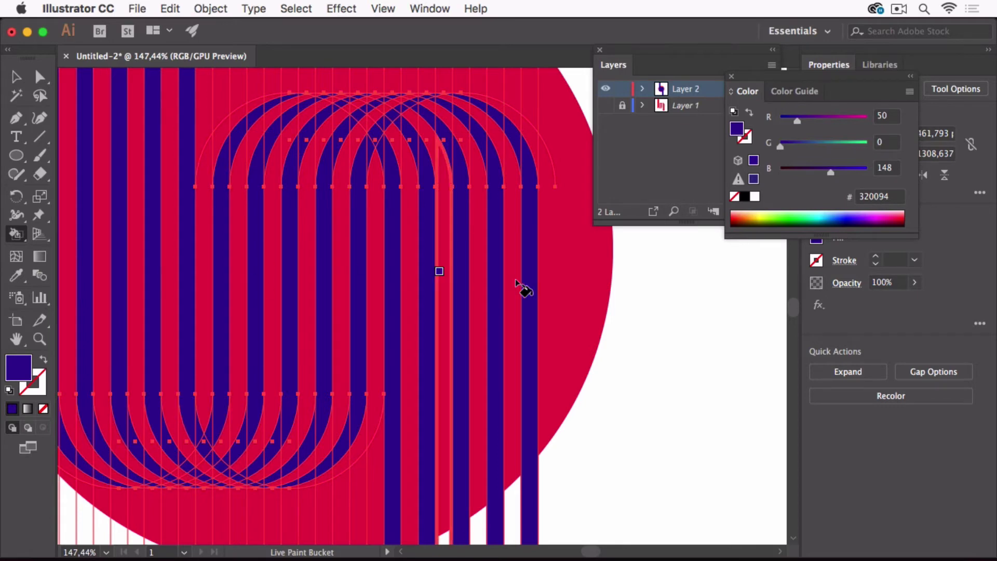
pyautogui.click(755, 197)
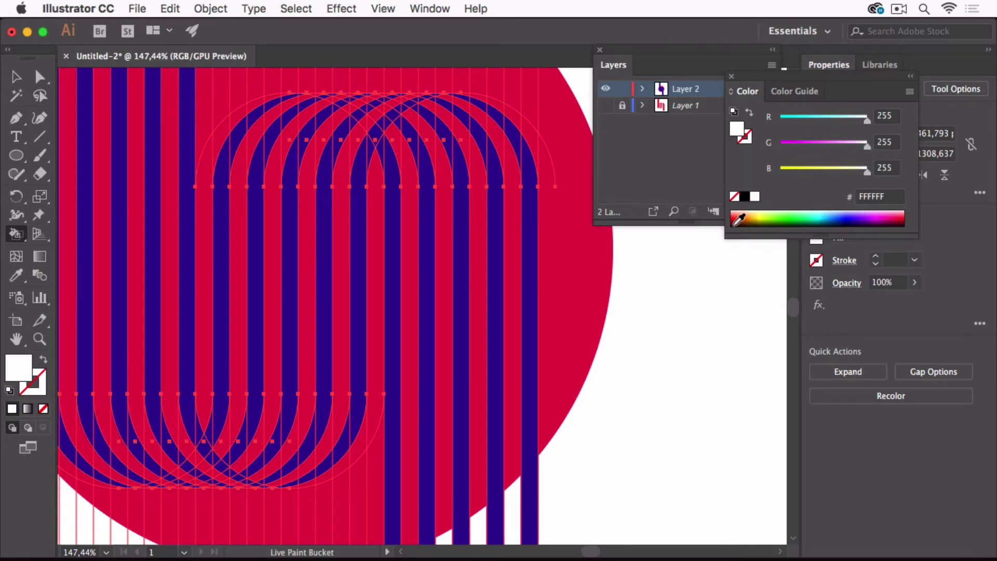
pyautogui.click(512, 320)
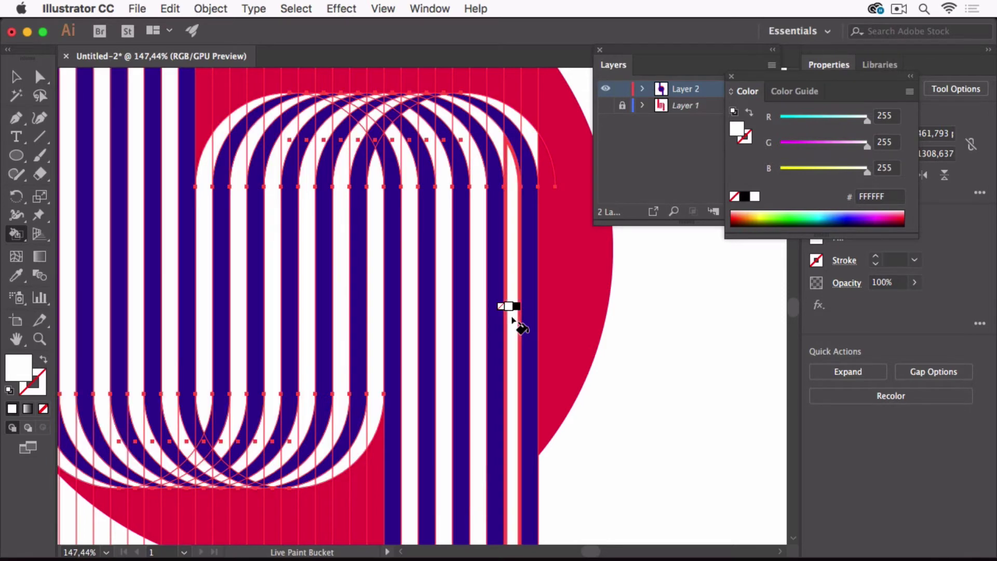
# Step: Set the paint fill to None and clear the regions outside the ribbon so red shows
pyautogui.scroll(5, 440, 215)
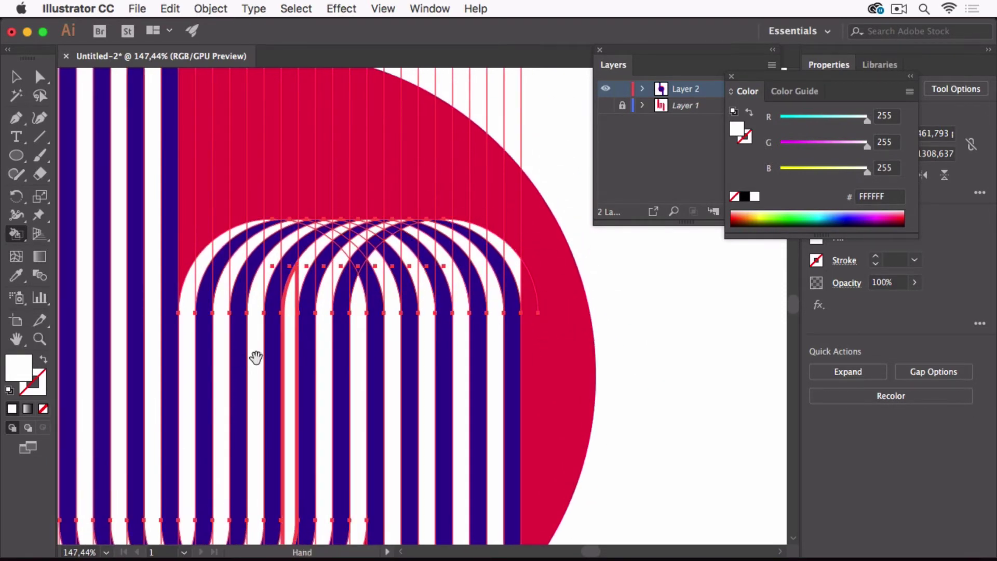
pyautogui.moveTo(256, 356)
pyautogui.mouseDown()
pyautogui.moveTo(428, 281)
pyautogui.moveTo(427, 201)
pyautogui.mouseUp()
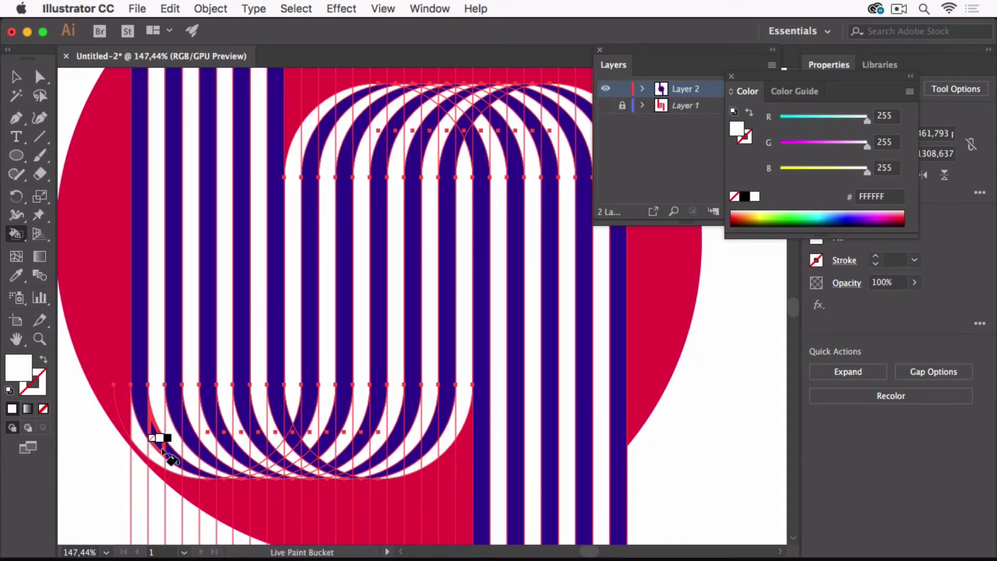
pyautogui.press('Left')
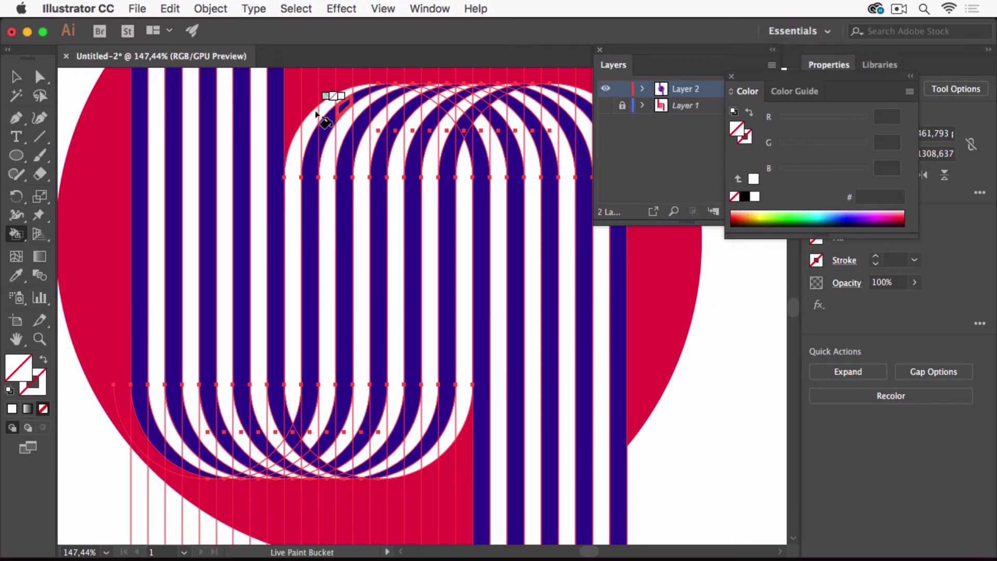
pyautogui.click(294, 156)
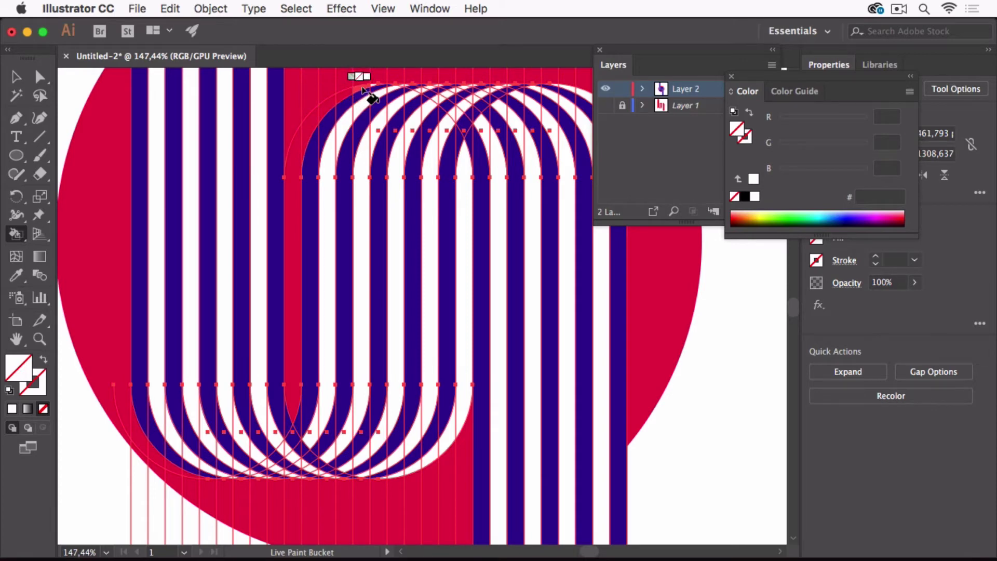
pyautogui.scroll(5, 428, 156)
pyautogui.hscroll(8, 428, 156)
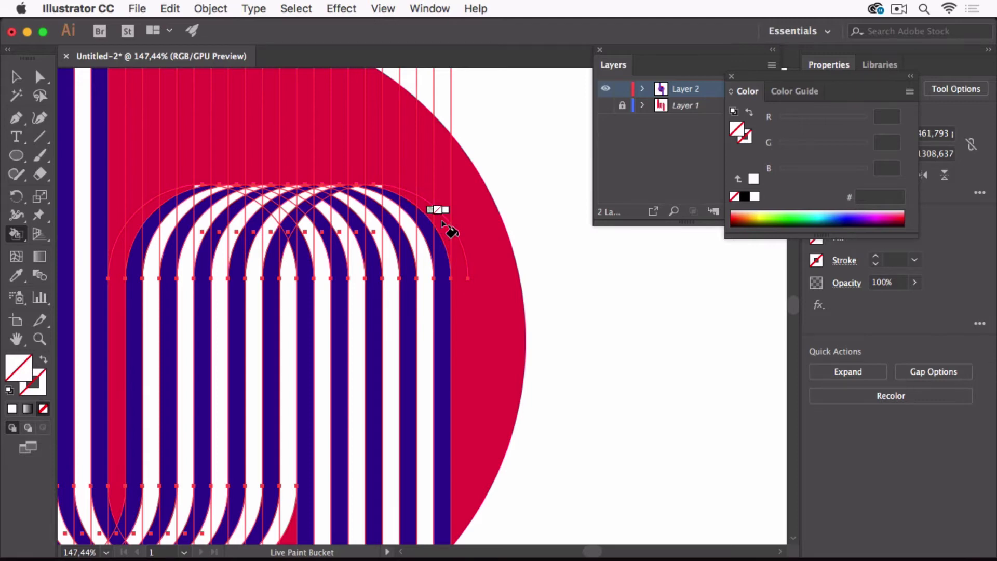
pyautogui.click(289, 164)
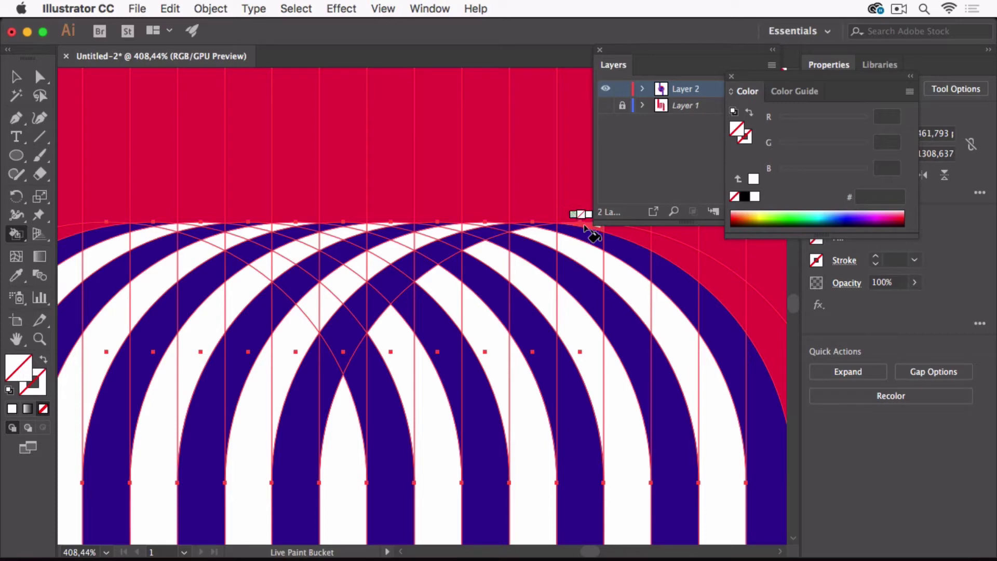
pyautogui.moveTo(444, 368)
pyautogui.mouseDown()
pyautogui.moveTo(525, 196)
pyautogui.moveTo(476, 204)
pyautogui.moveTo(485, 174)
pyautogui.mouseUp()
pyautogui.hscroll(10, 662, 426)
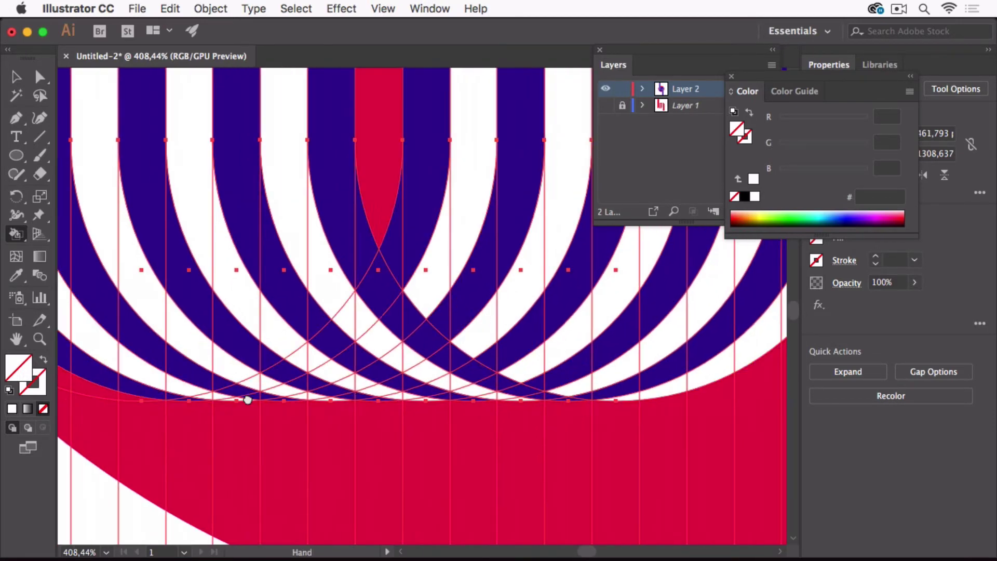
# Step: Zoom out to the whole artboard and reselect the striped artwork
pyautogui.click(17, 77)
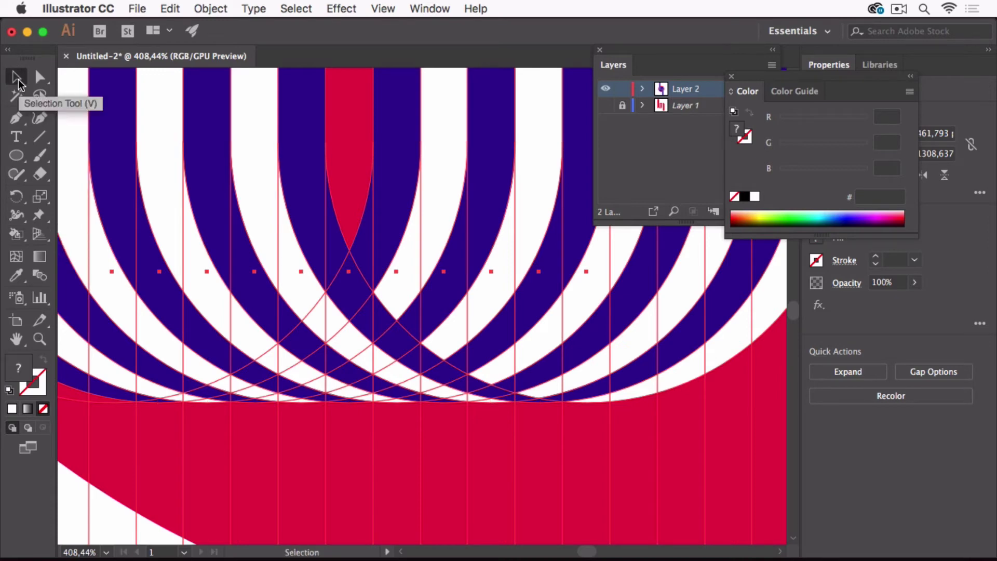
pyautogui.press('super+minus')
pyautogui.press('super+minus')
pyautogui.press('super+minus')
pyautogui.press('super+minus')
pyautogui.press('super+minus')
pyautogui.press('super+minus')
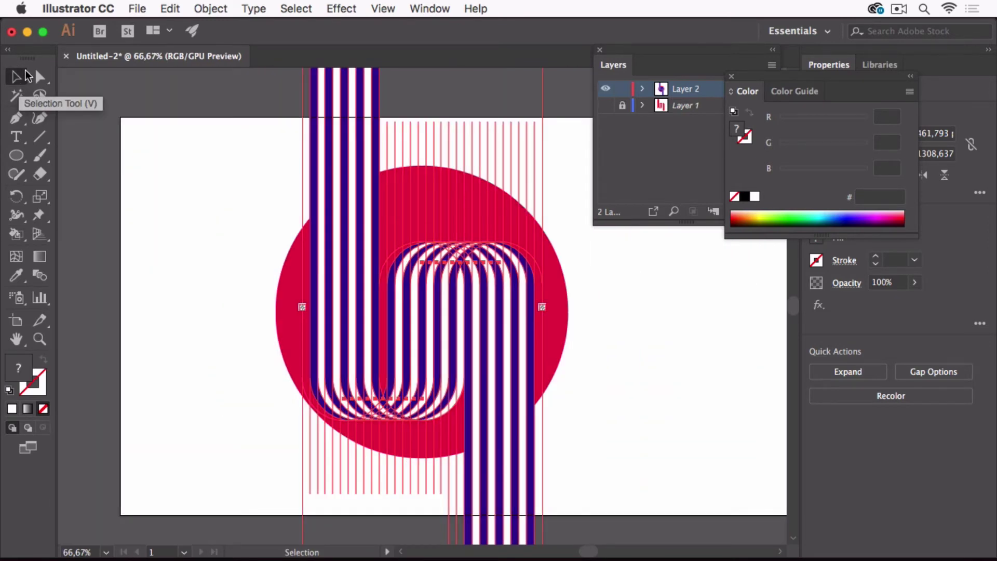
pyautogui.click(681, 400)
pyautogui.scroll(-2, 582, 384)
pyautogui.hscroll(2, 582, 384)
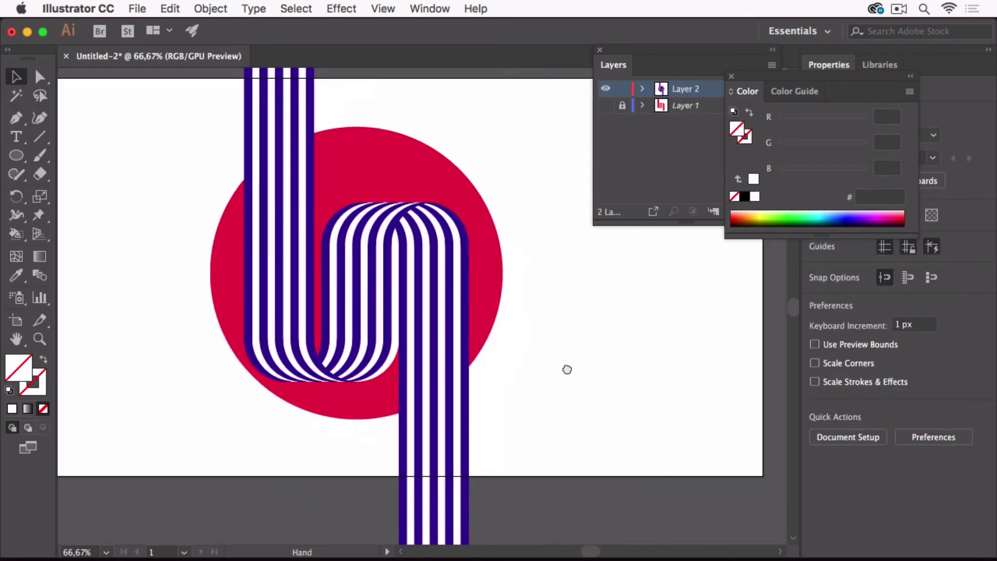
pyautogui.click(450, 374)
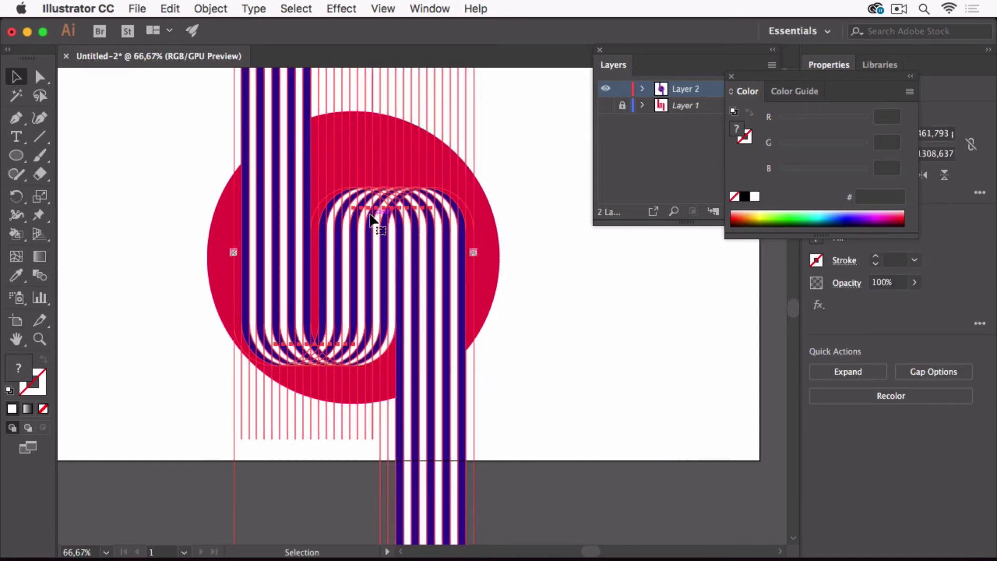
# Step: Check the regions with the Live Paint Bucket, then select the whole striped ribbon with the Selection tool
pyautogui.click(16, 234)
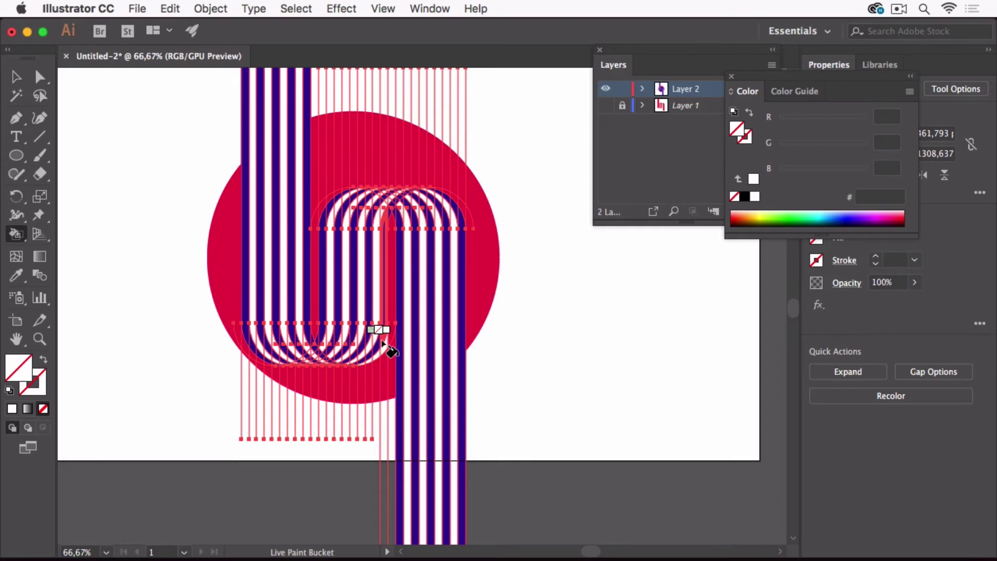
pyautogui.scroll(5, 399, 346)
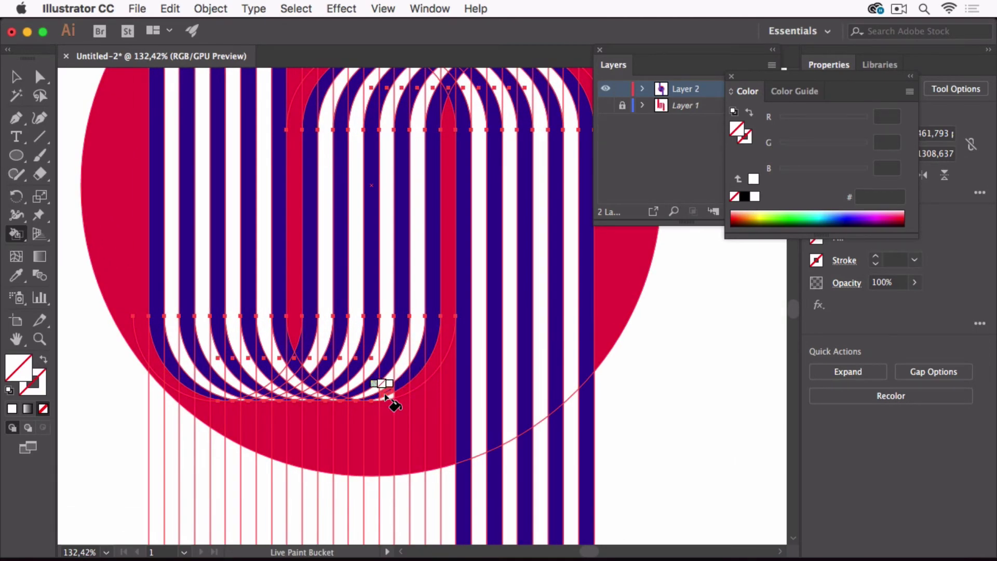
pyautogui.scroll(3, 390, 398)
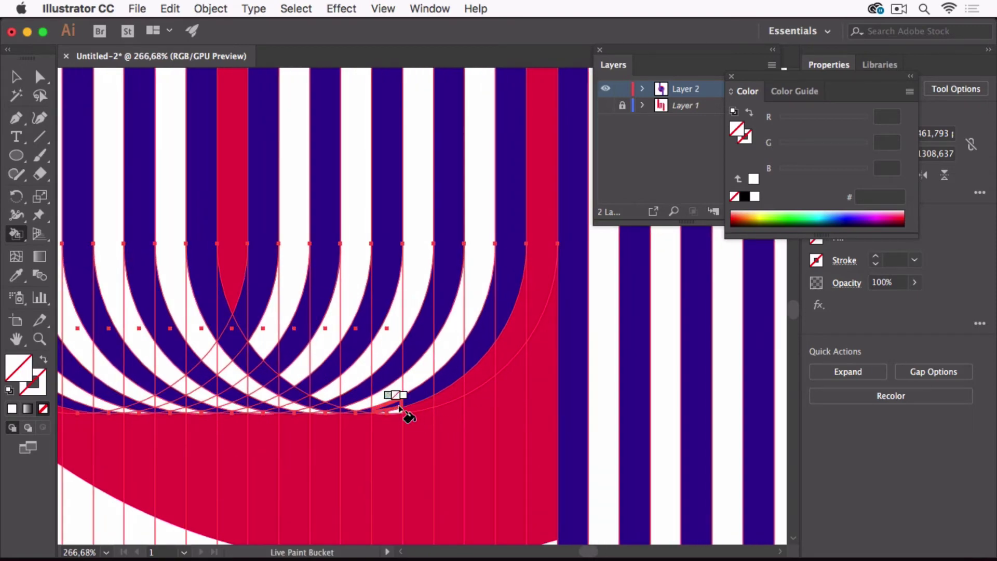
pyautogui.scroll(-6, 511, 434)
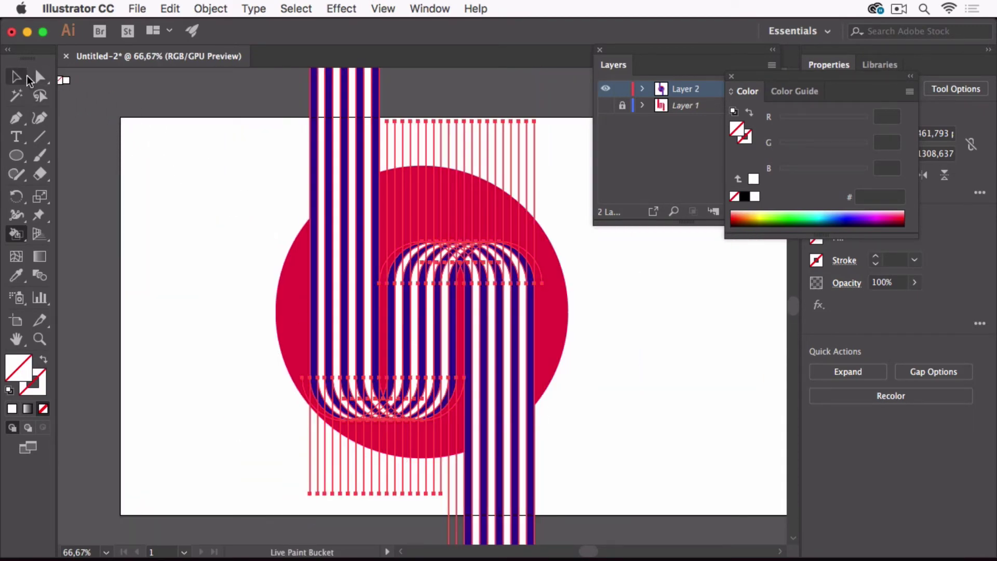
pyautogui.click(16, 76)
pyautogui.click(154, 174)
pyautogui.click(483, 370)
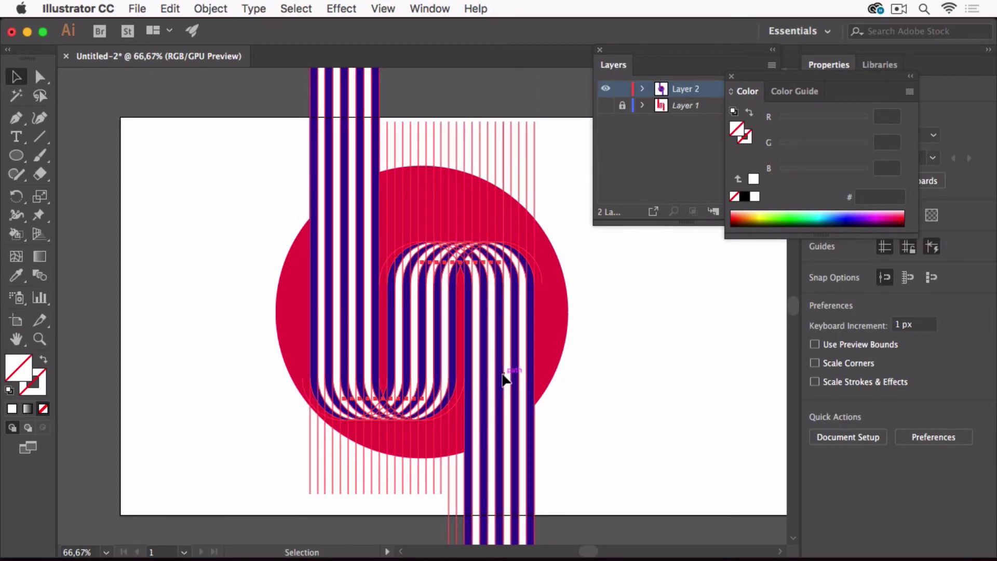
pyautogui.click(607, 406)
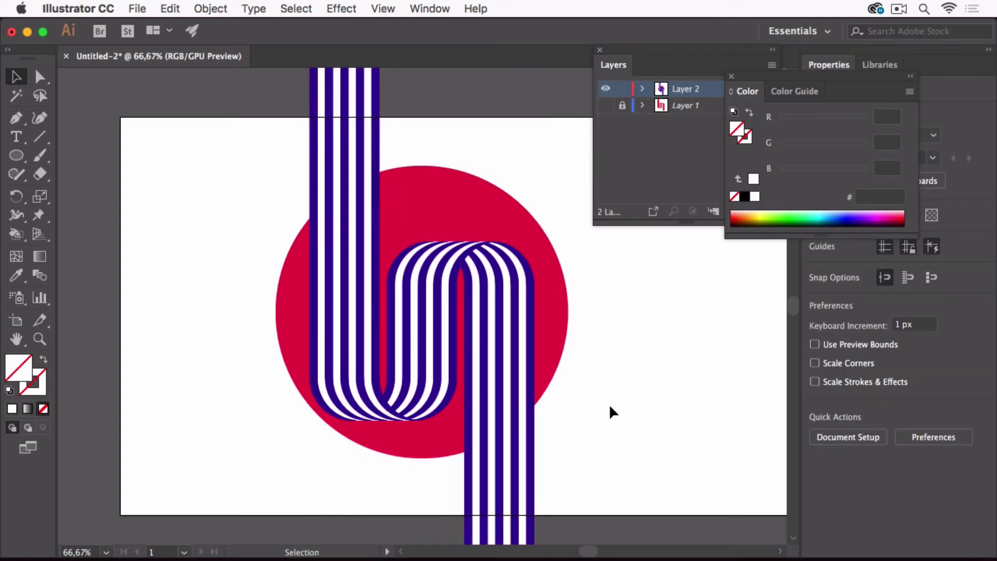
pyautogui.click(523, 453)
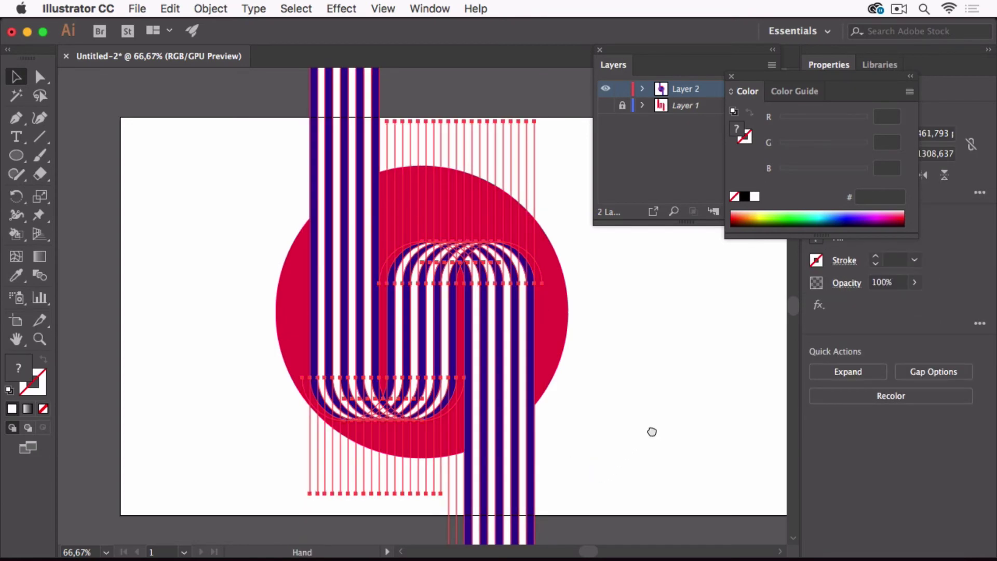
# Step: Close the Color panel, expand the duplicate ribbon's Live Paint into a group, and check it in Outline view
pyautogui.moveTo(652, 432); pyautogui.dragTo(552, 457)
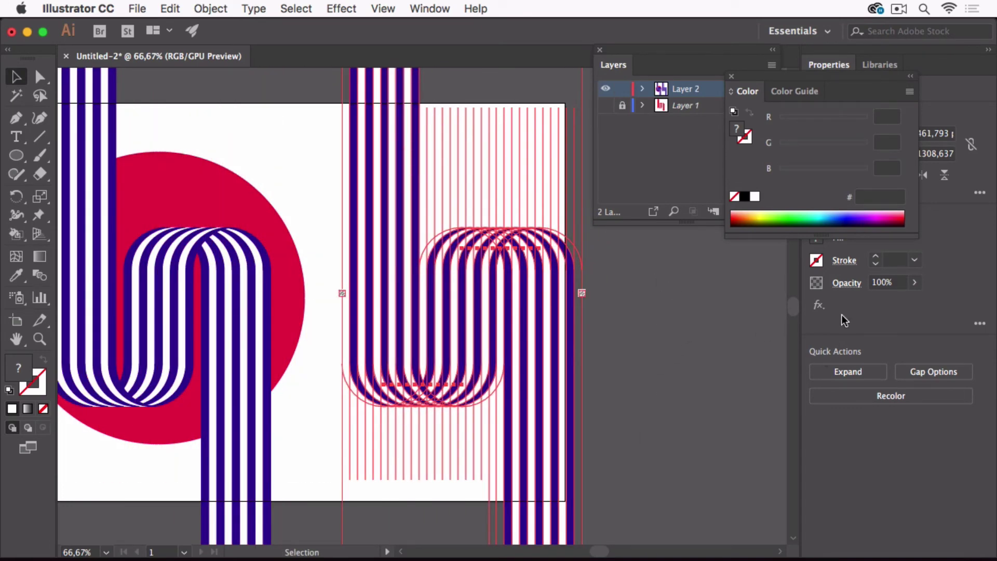
pyautogui.click(732, 77)
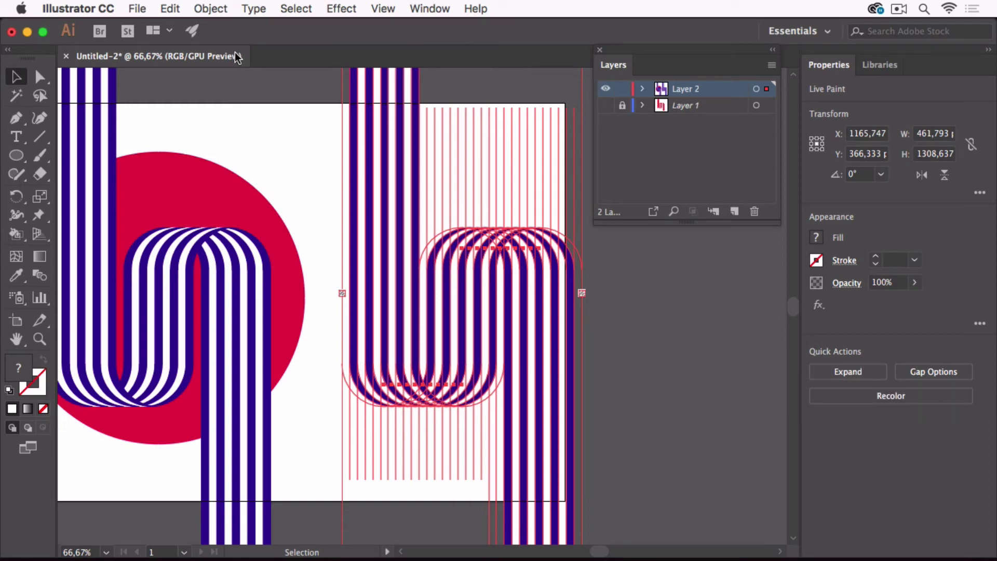
pyautogui.click(860, 372)
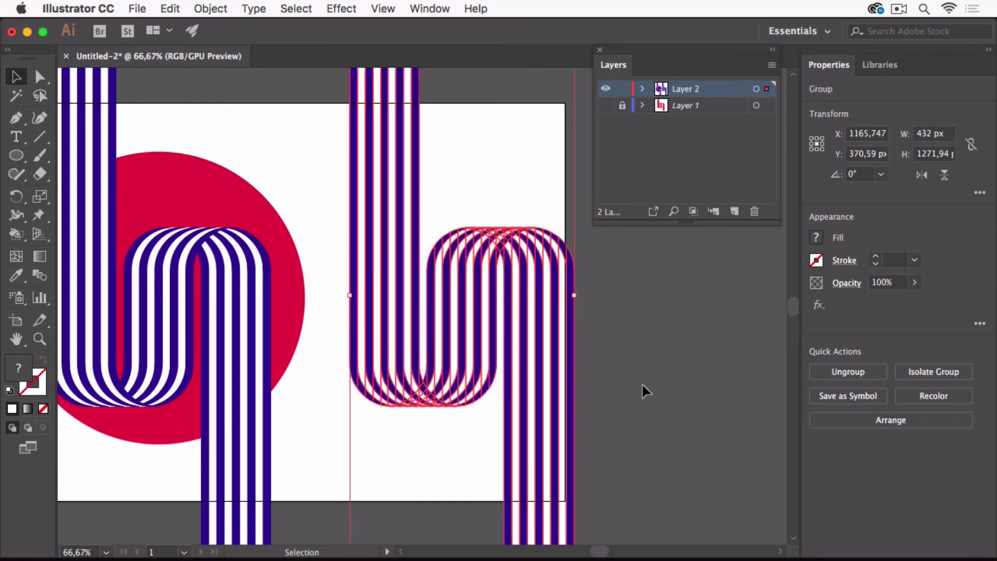
pyautogui.click(658, 370)
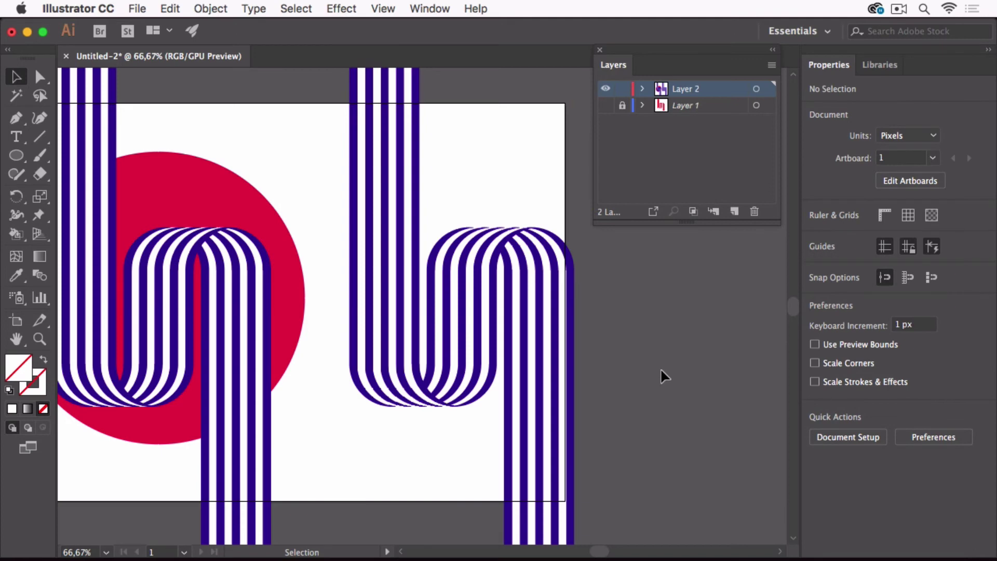
pyautogui.press('super+y')
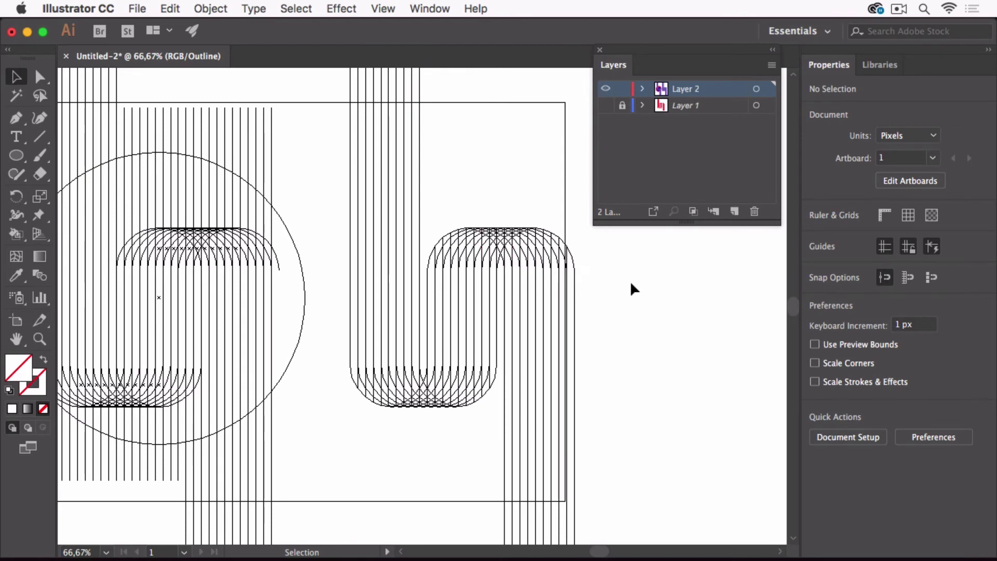
pyautogui.press('super+y')
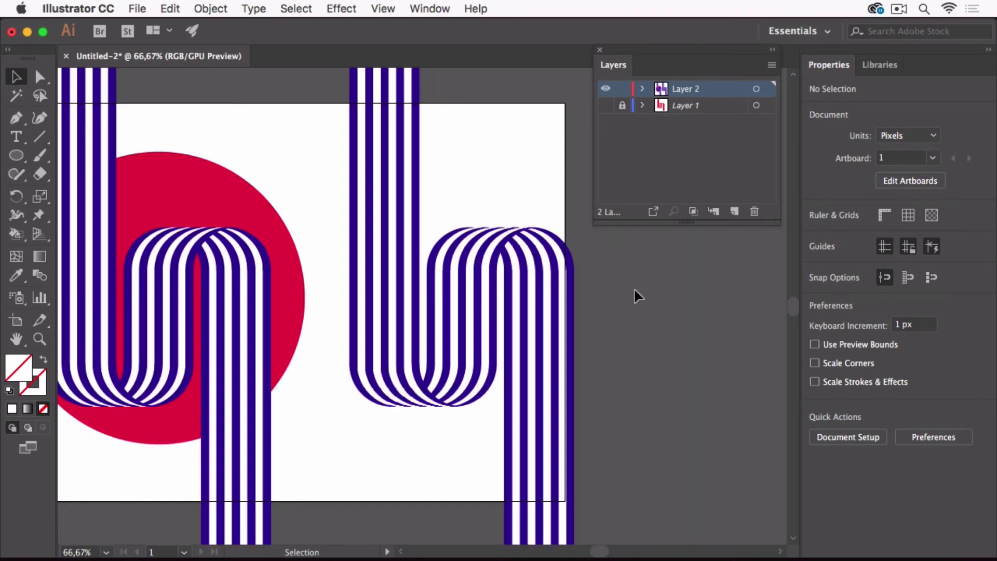
# Step: With the duplicate group selected, open the Pathfinder panel from Window and drag it into place
pyautogui.click(537, 300)
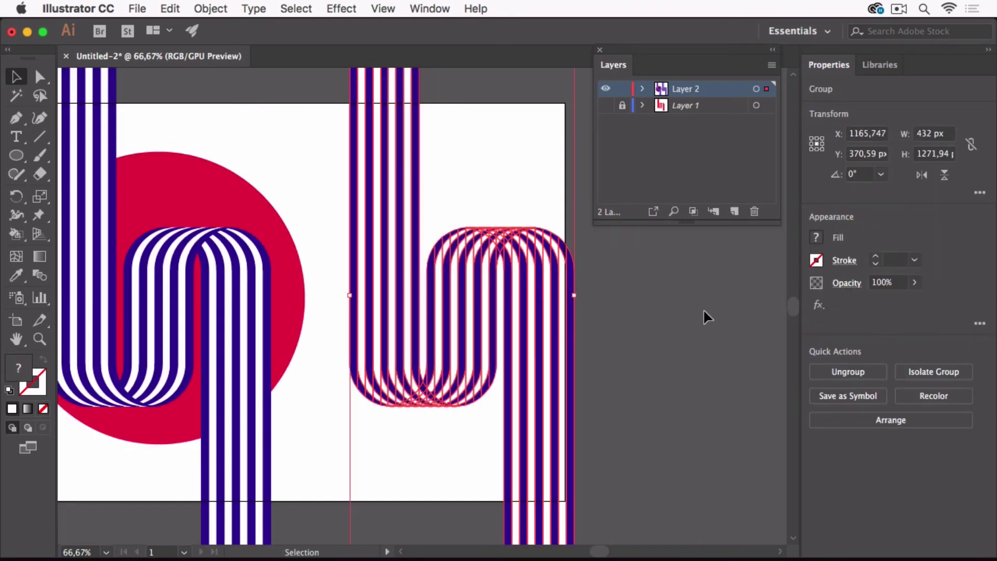
pyautogui.click(435, 8)
pyautogui.scroll(-5, 519, 520)
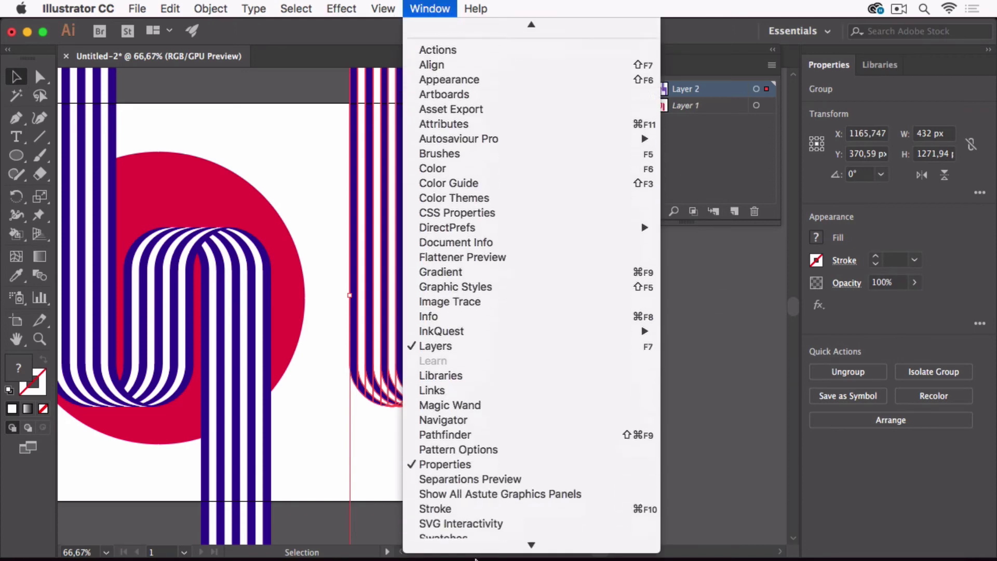
pyautogui.click(481, 332)
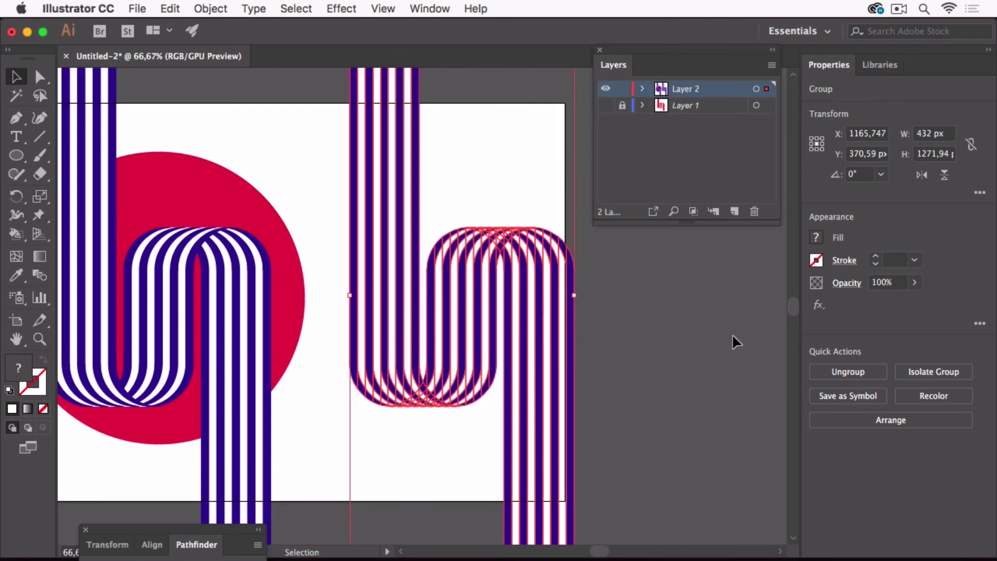
pyautogui.moveTo(228, 529); pyautogui.dragTo(751, 200)
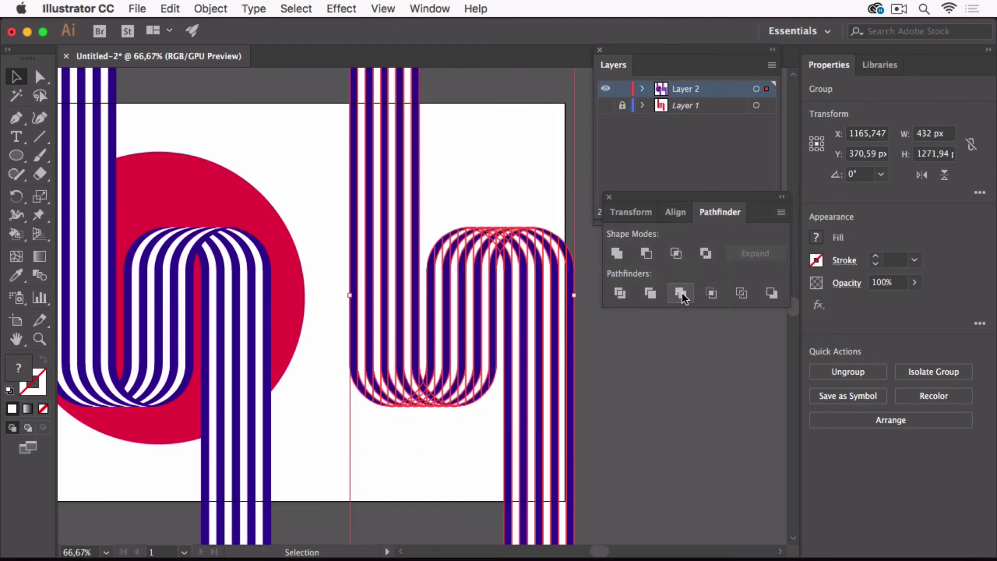
# Step: Apply Pathfinder Merge to the duplicate's stripes, verify in Outline view, and reselect the group
pyautogui.click(681, 294)
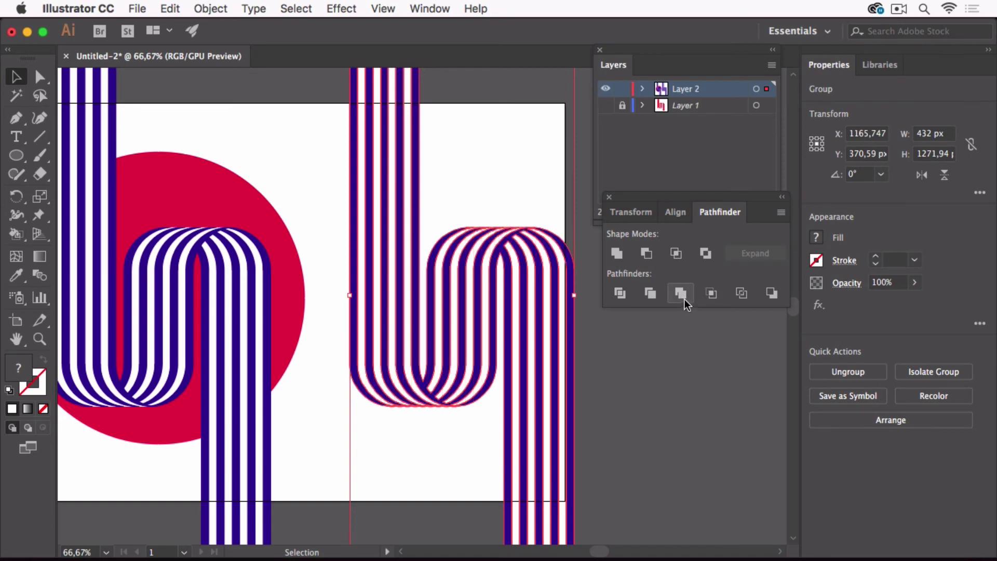
pyautogui.click(671, 396)
pyautogui.press('super+y')
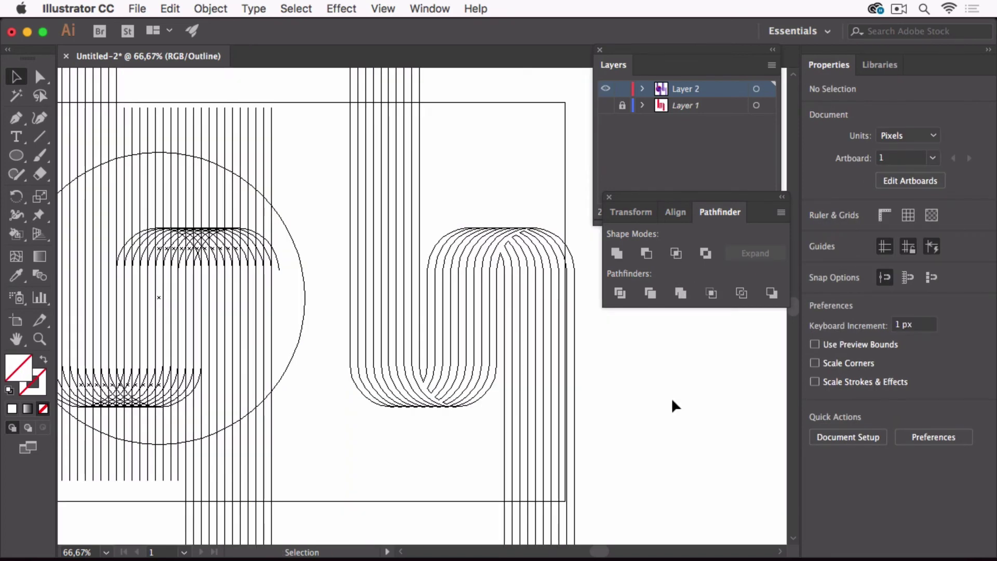
pyautogui.press('super')
pyautogui.press('super+y')
pyautogui.scroll(3, 647, 400)
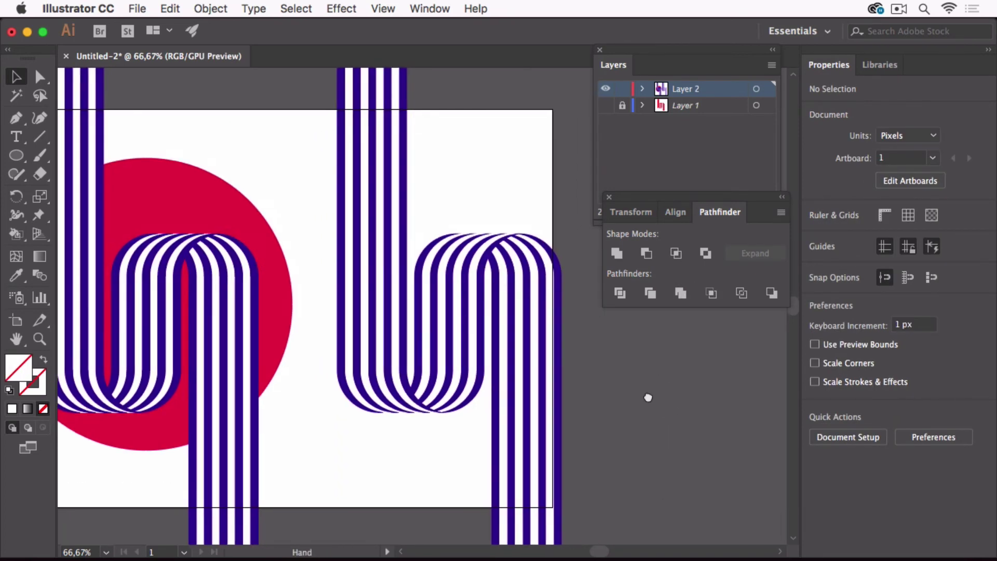
pyautogui.hscroll(2, 397, 270)
pyautogui.scroll(4, 384, 210)
pyautogui.click(364, 190)
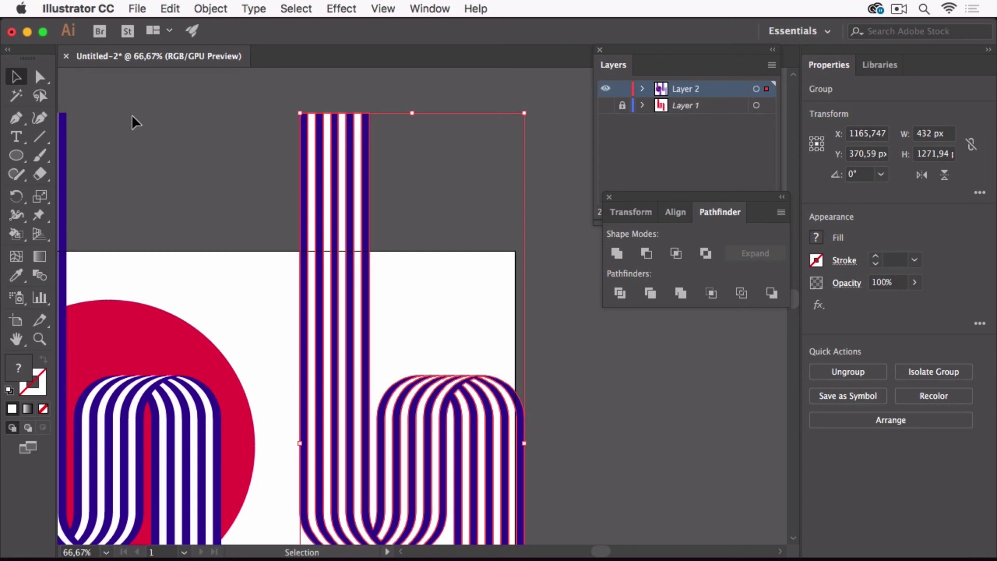
# Step: Select all the duplicate's white stripes via Select > Same > Fill Color and delete them
pyautogui.click(40, 77)
pyautogui.click(294, 140)
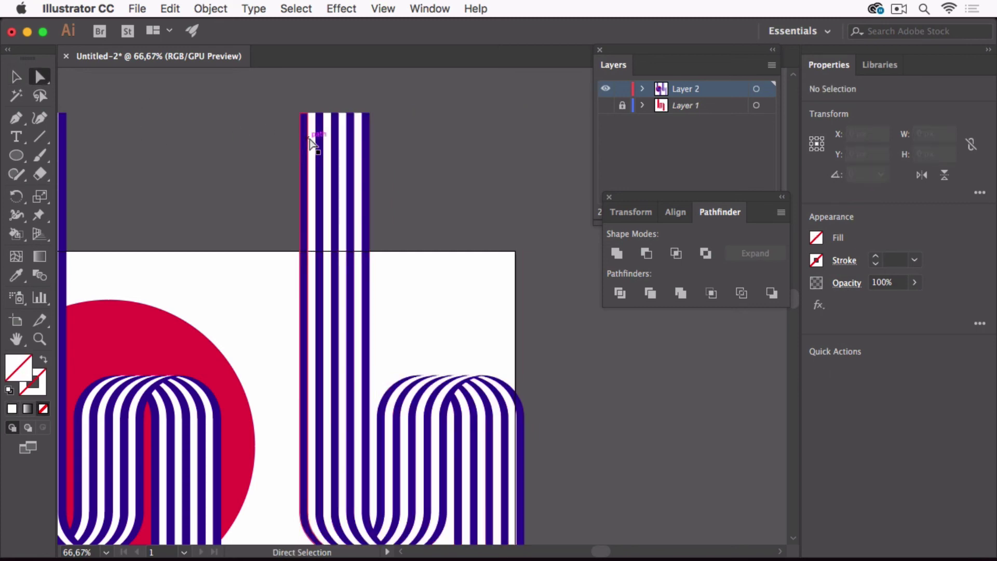
pyautogui.click(312, 140)
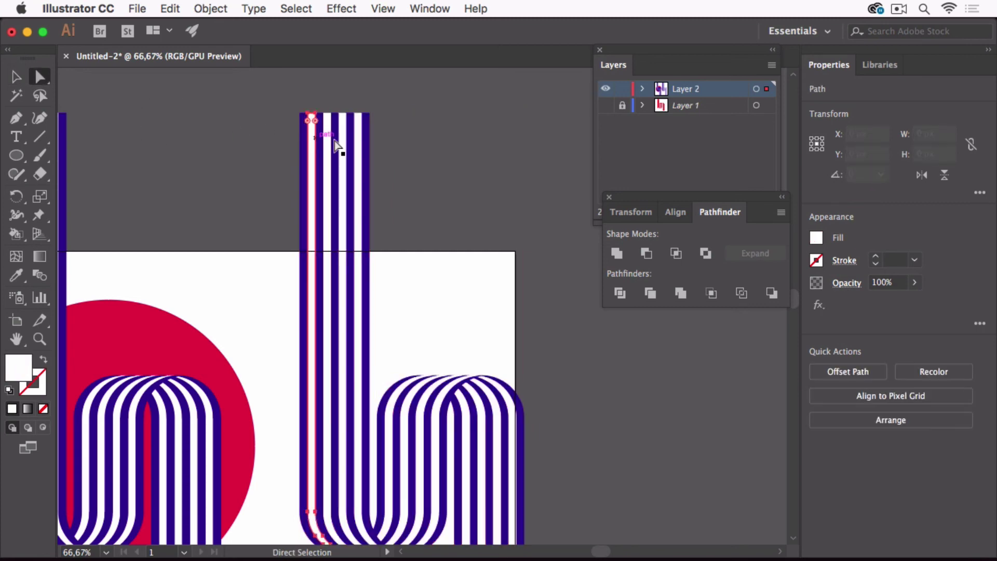
pyautogui.click(296, 9)
pyautogui.moveTo(317, 149)
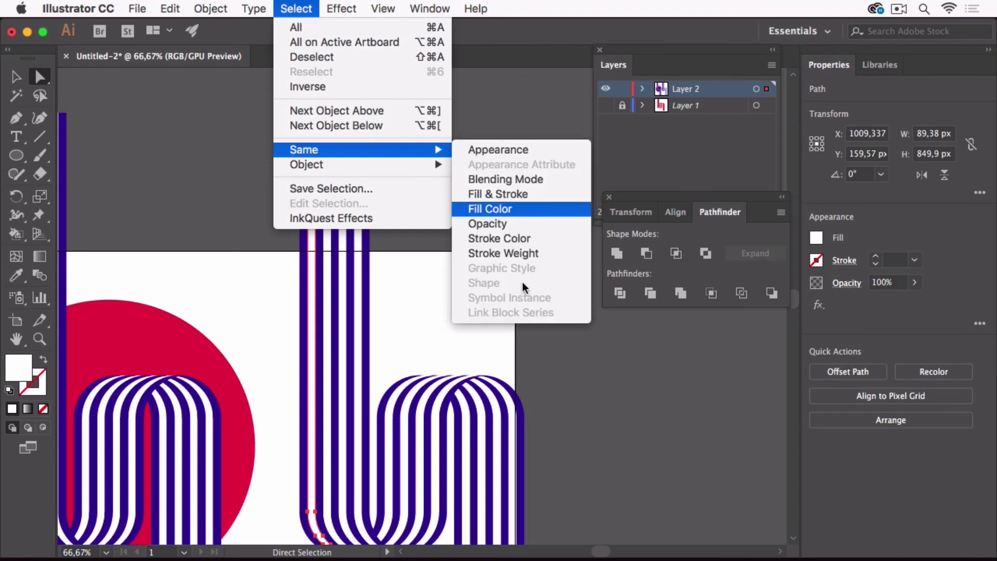
pyautogui.click(495, 210)
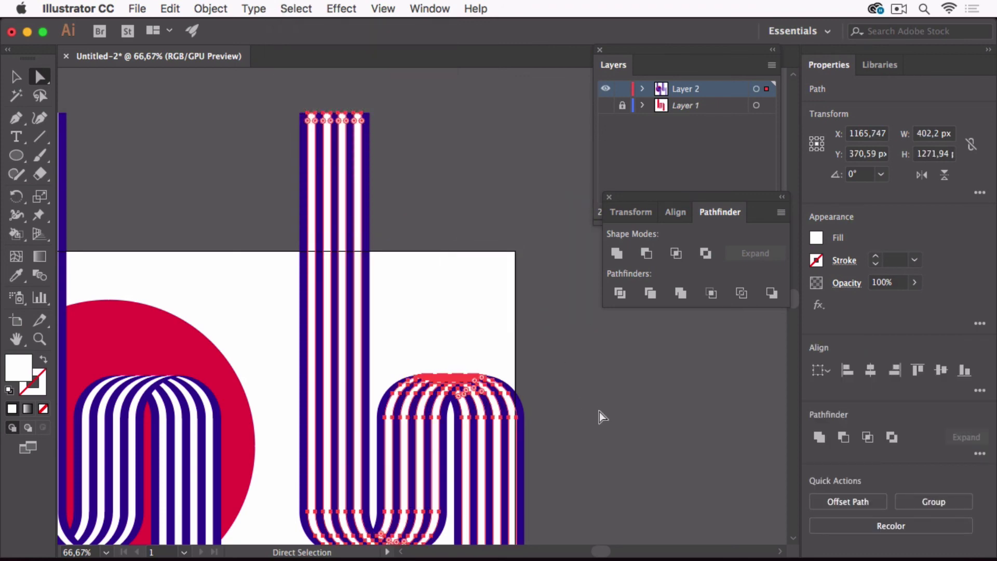
pyautogui.press('super+minus')
pyautogui.press('super+minus')
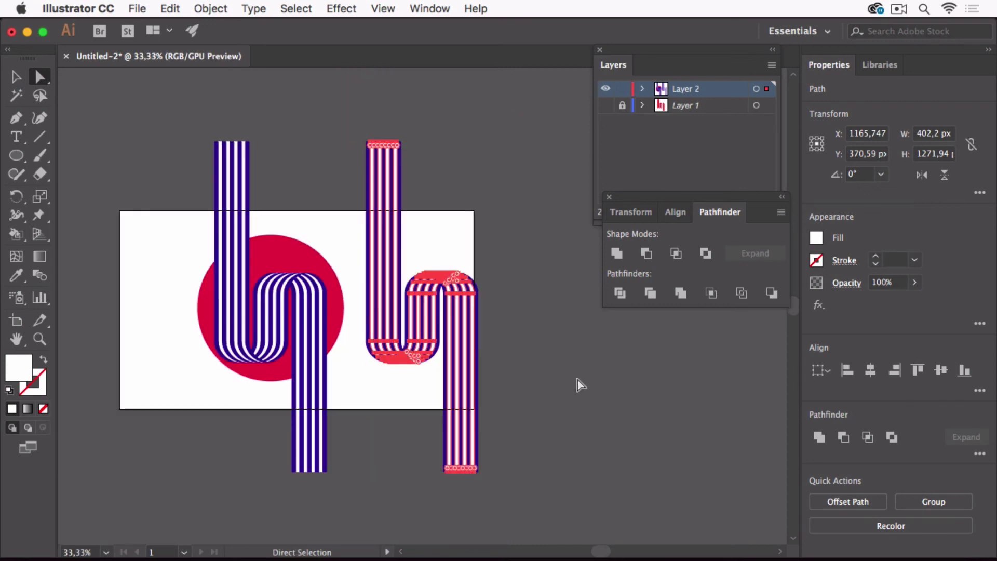
pyautogui.press('Delete')
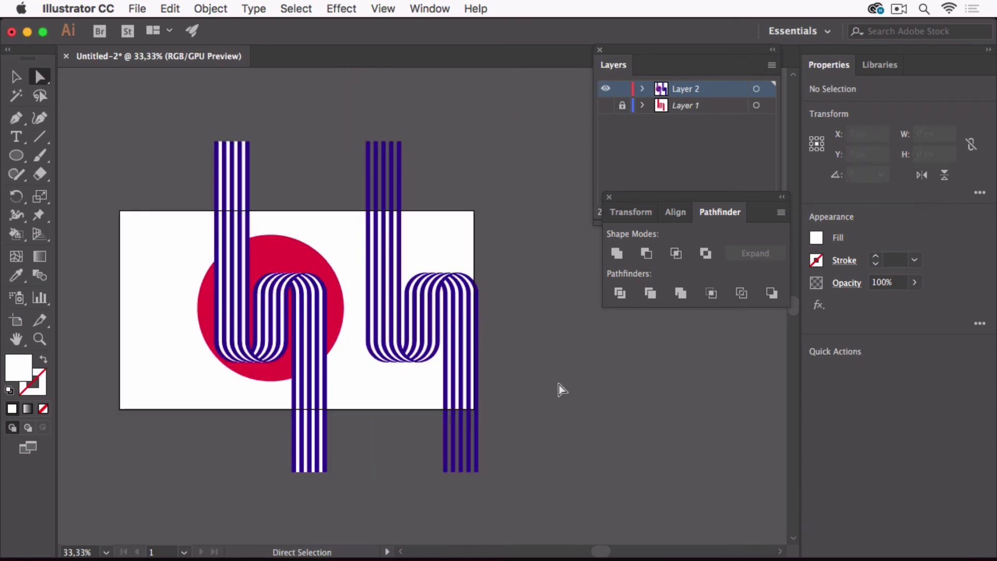
pyautogui.click(16, 76)
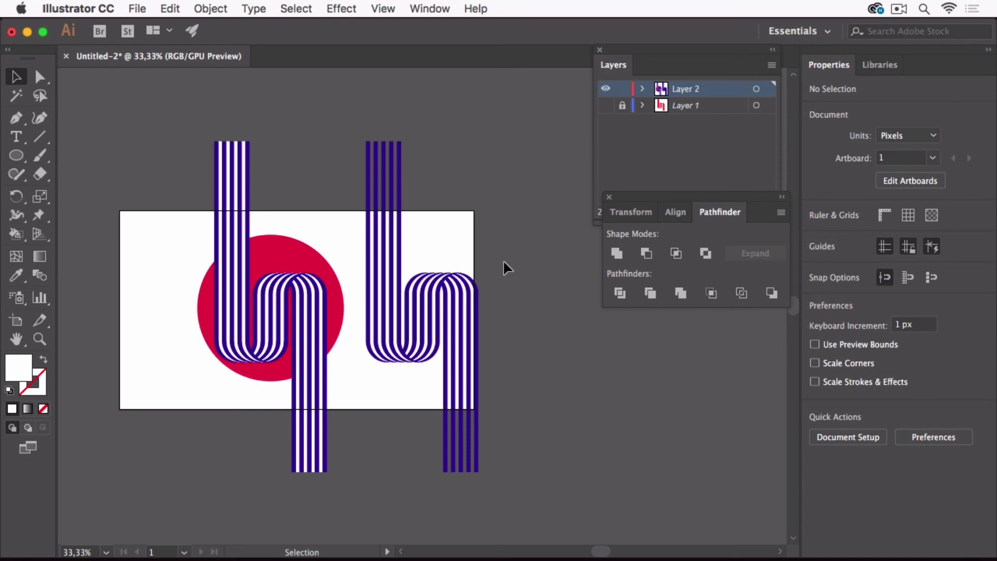
pyautogui.press('super+y')
pyautogui.scroll(5, 520, 361)
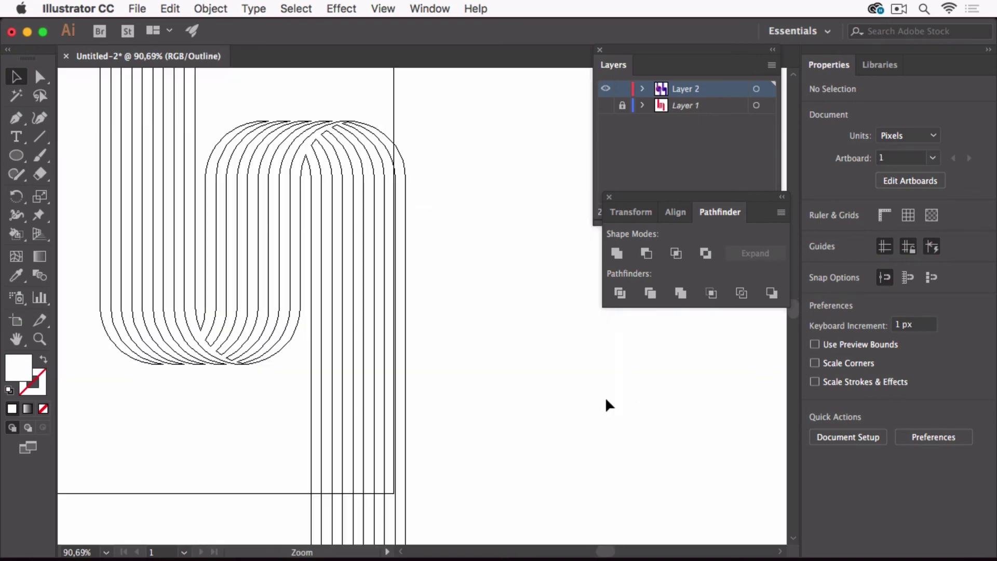
pyautogui.scroll(2, 457, 340)
pyautogui.hscroll(-2, 457, 340)
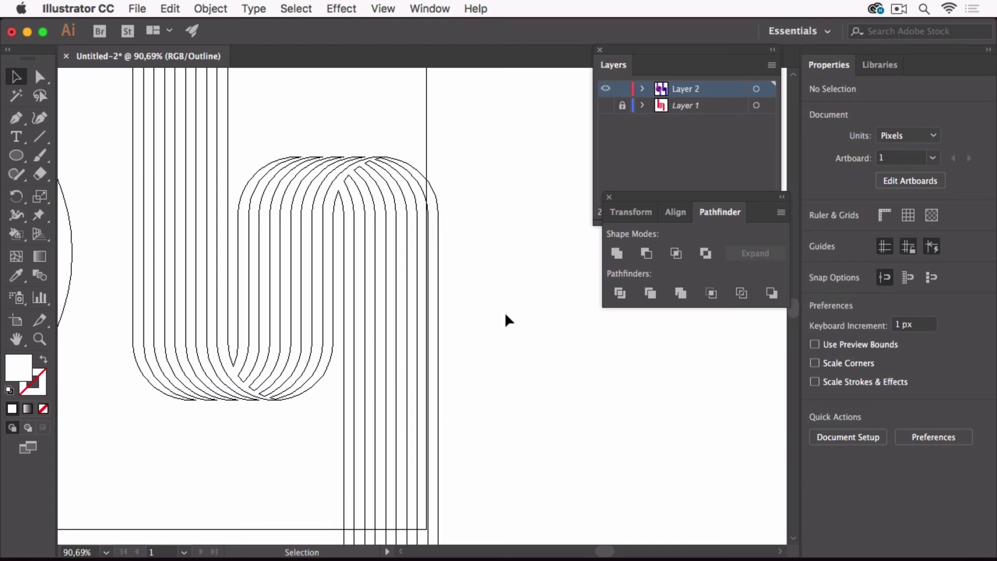
pyautogui.press('super+y')
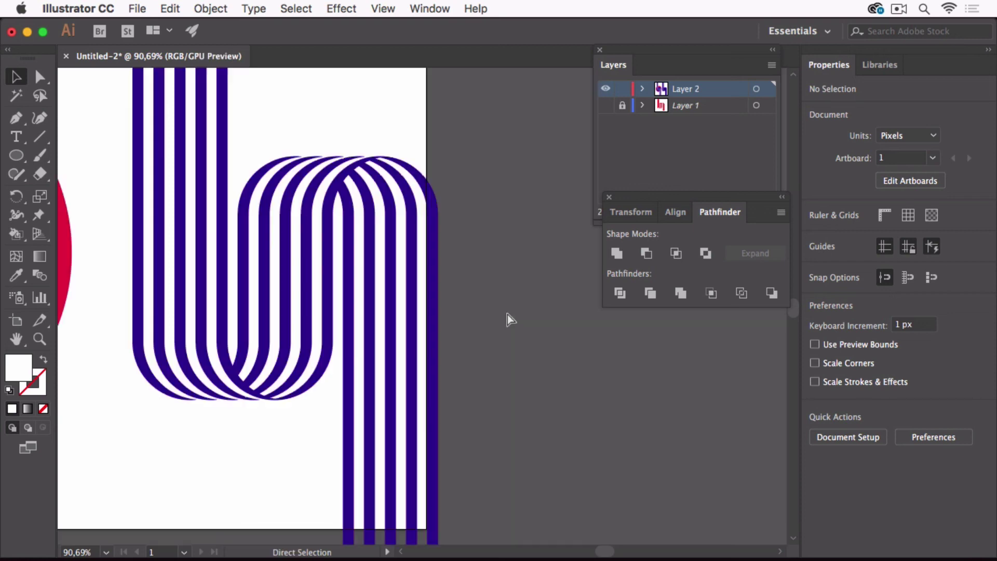